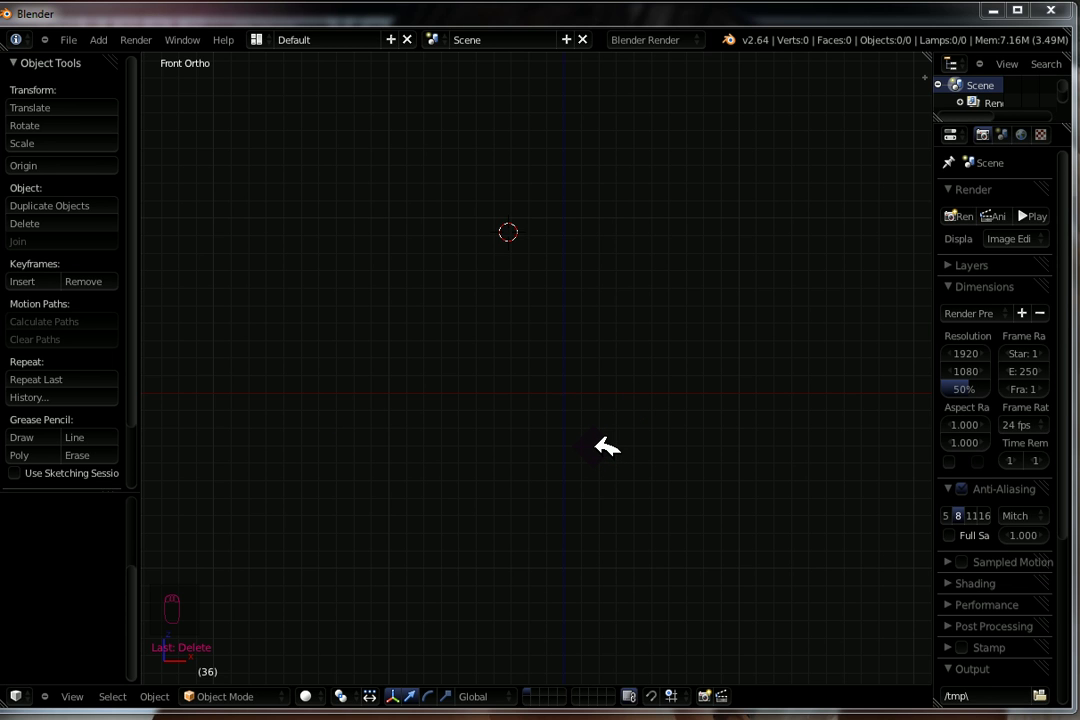
Step: Display the column reference picture as a background image in the front view
click(678, 340)
key(n)
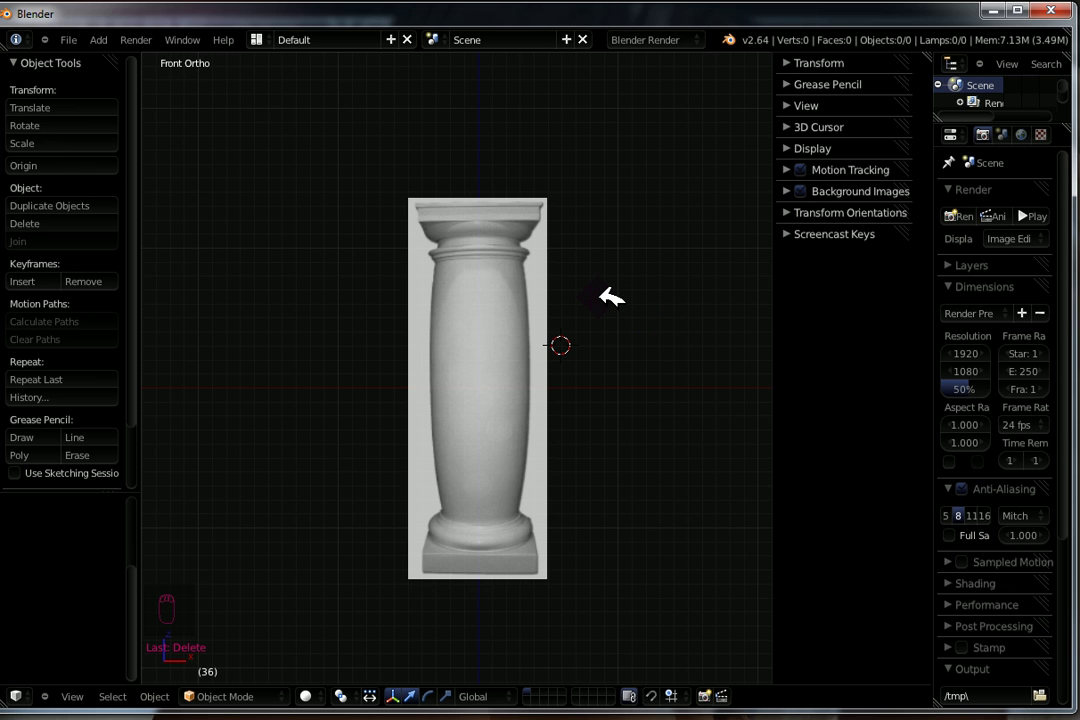
key(n)
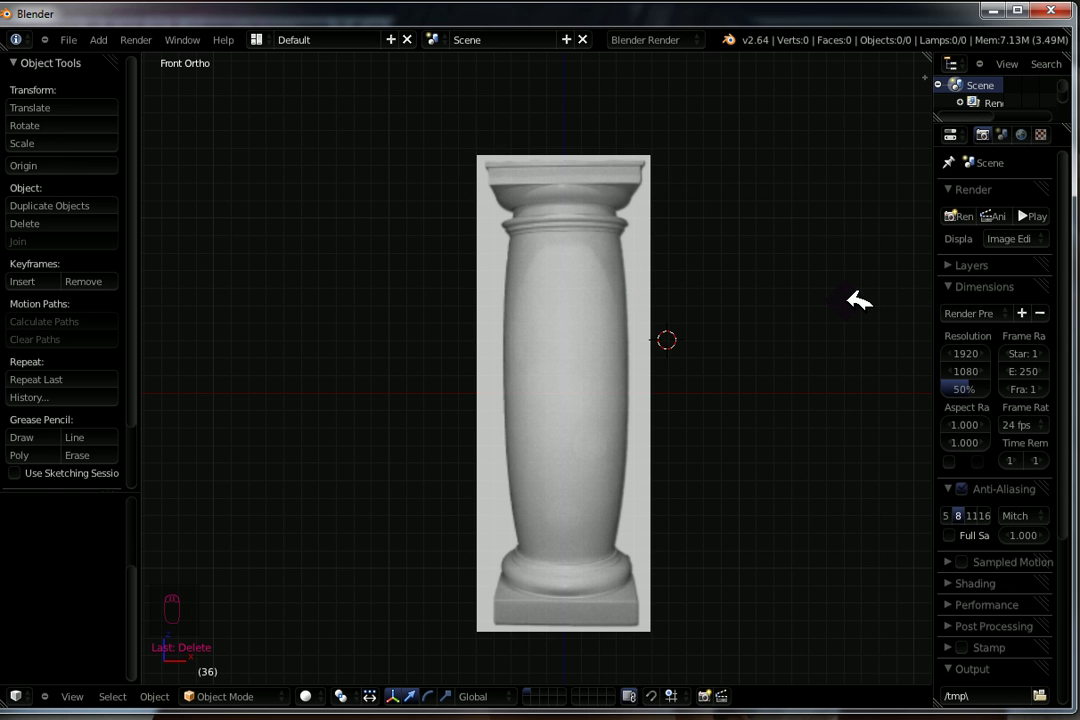
shift+middle_drag(677, 458, 652, 424)
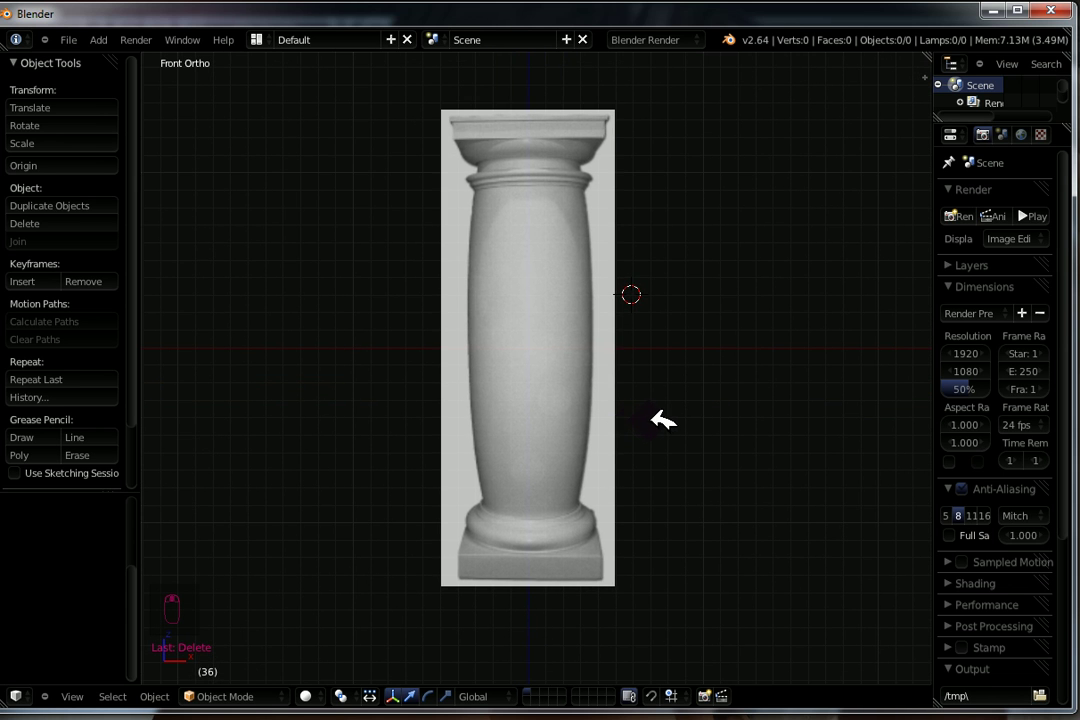
Step: Reset the 3D cursor to the scene centre and add a plane mesh there
key(shift+c)
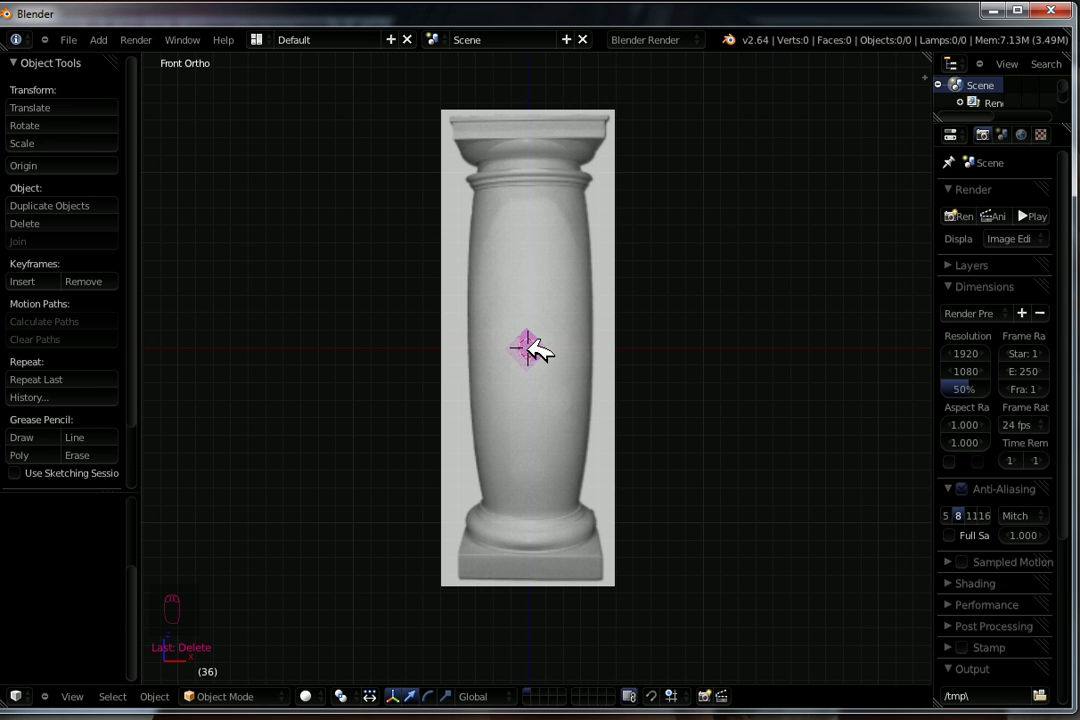
key(shift+a)
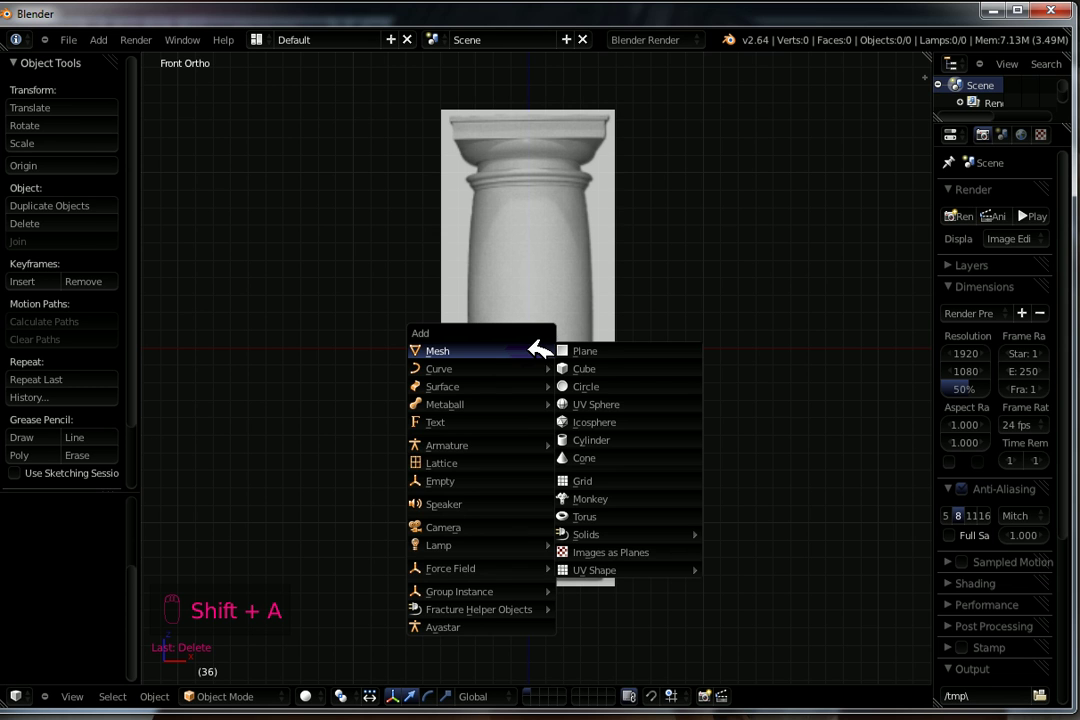
click(592, 351)
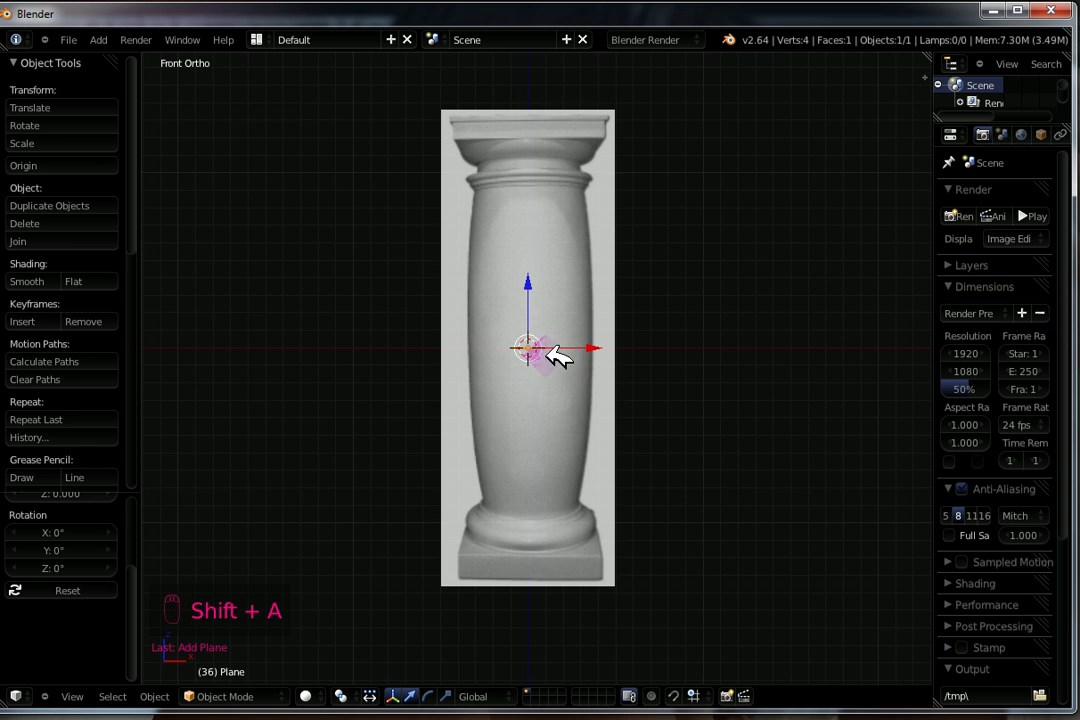
Step: Rotate the plane 90 degrees about the X axis so it faces the front view
scroll(559, 352, up, 5)
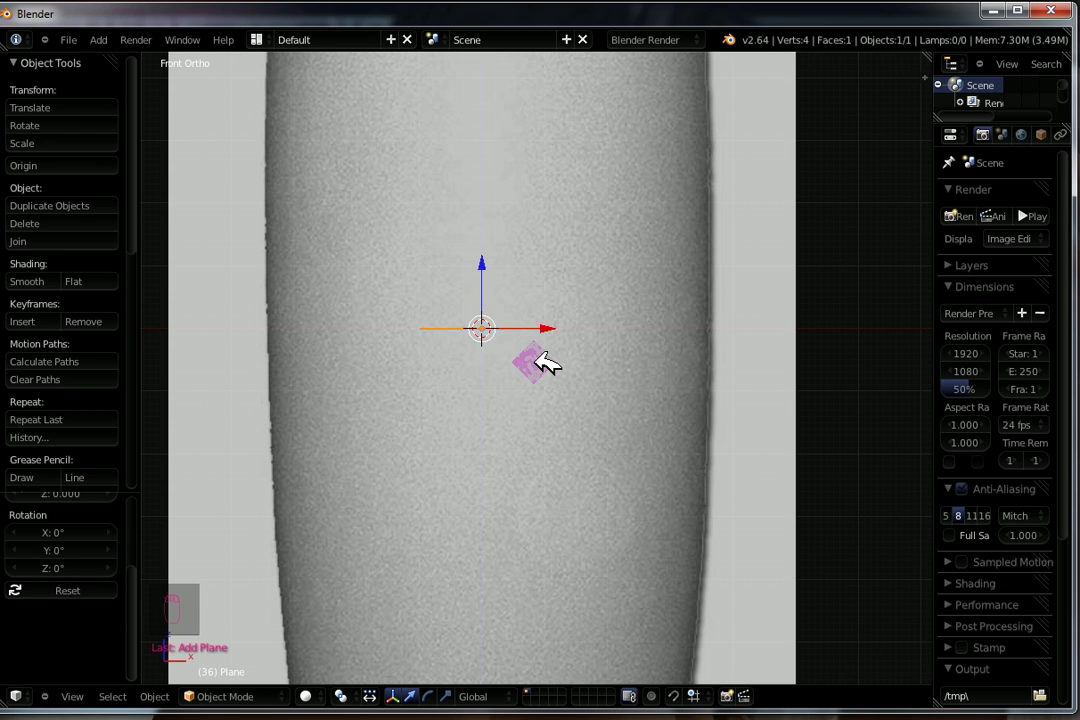
text(rx90)
key(Return)
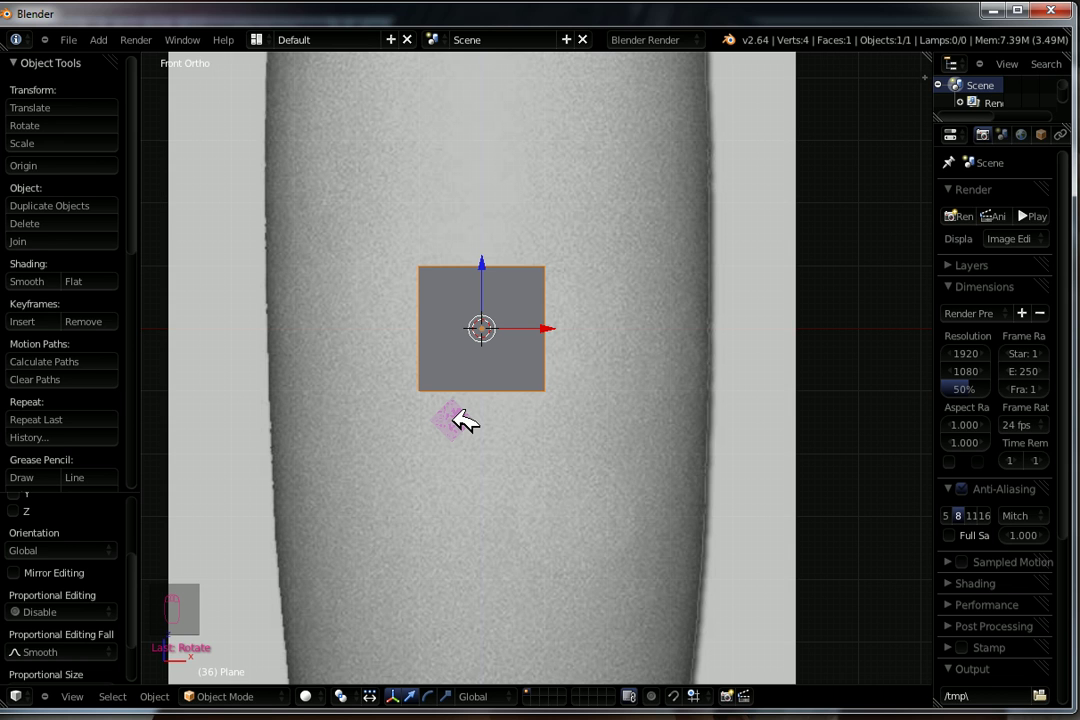
Step: Delete the plane's two right-hand vertices in Edit Mode, keeping only the left vertical edge
key(Tab)
key(a)
key(a)
key(a)
key(a)
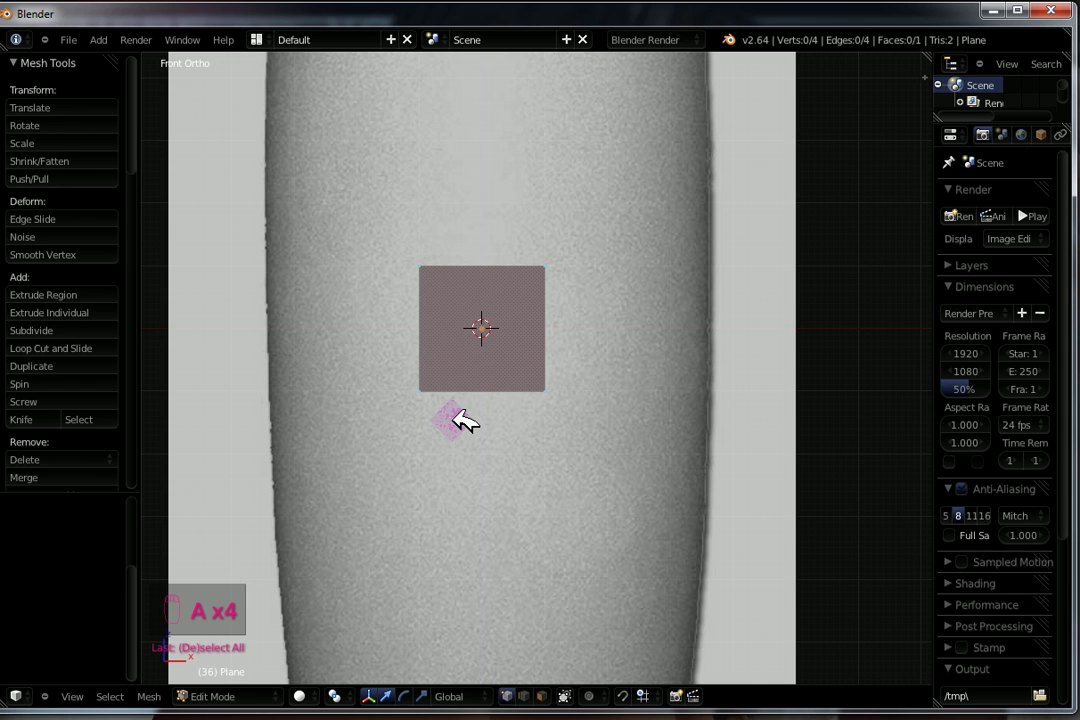
key(ctrl+Tab)
click(458, 419)
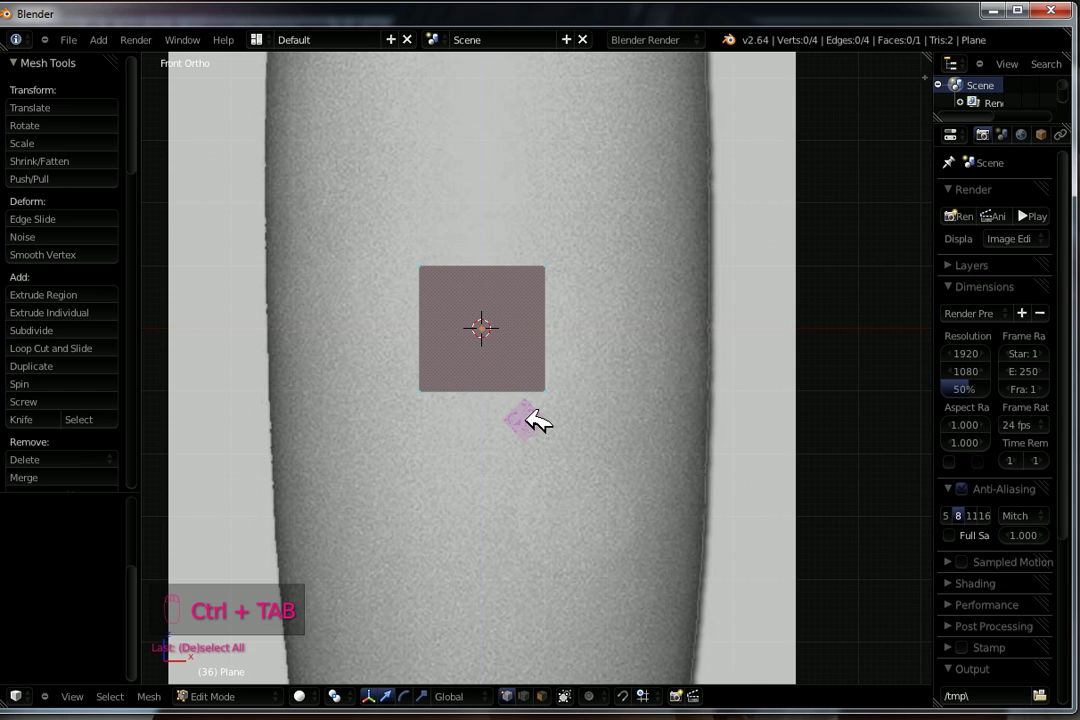
key(b)
drag(514, 180, 591, 465)
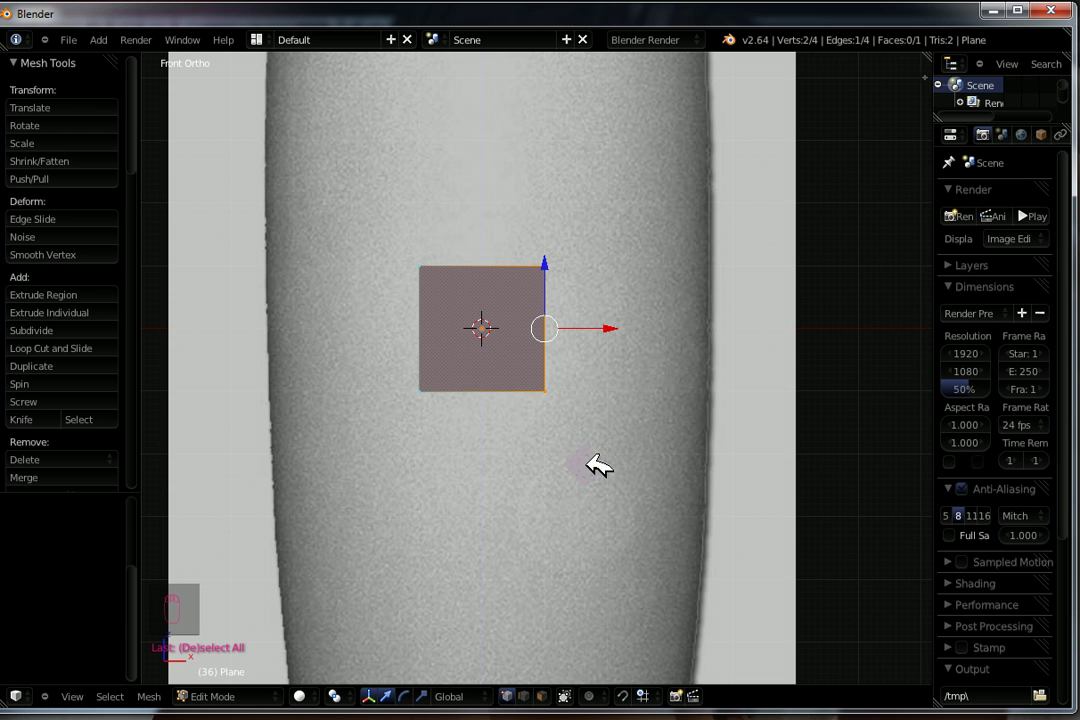
key(Delete)
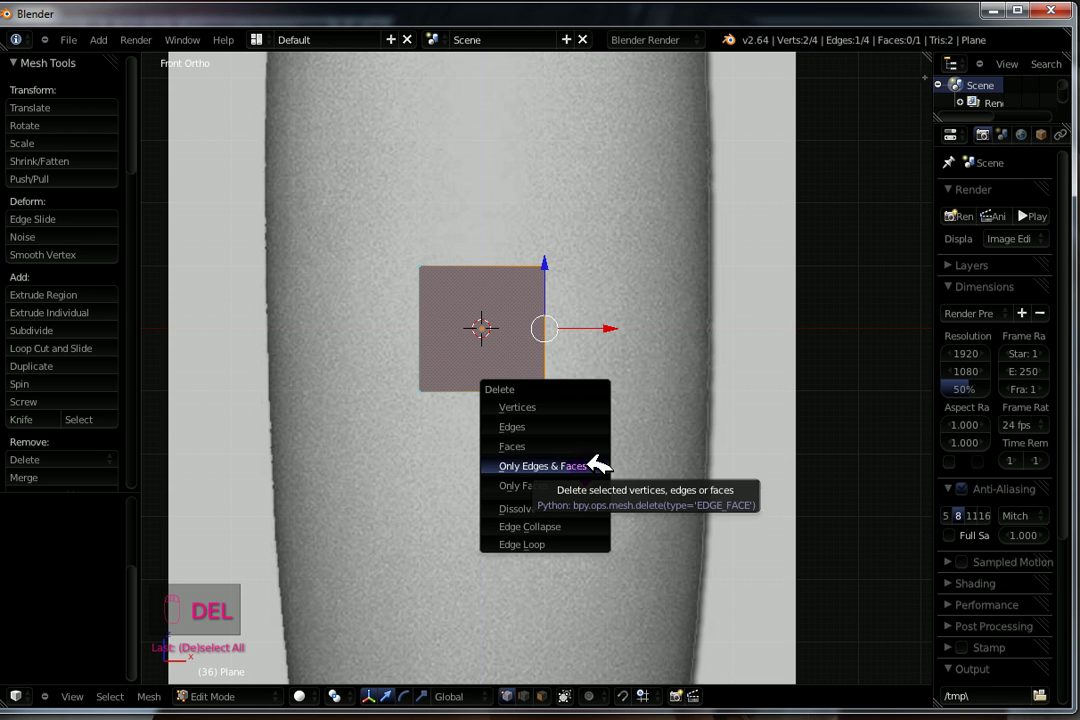
click(555, 406)
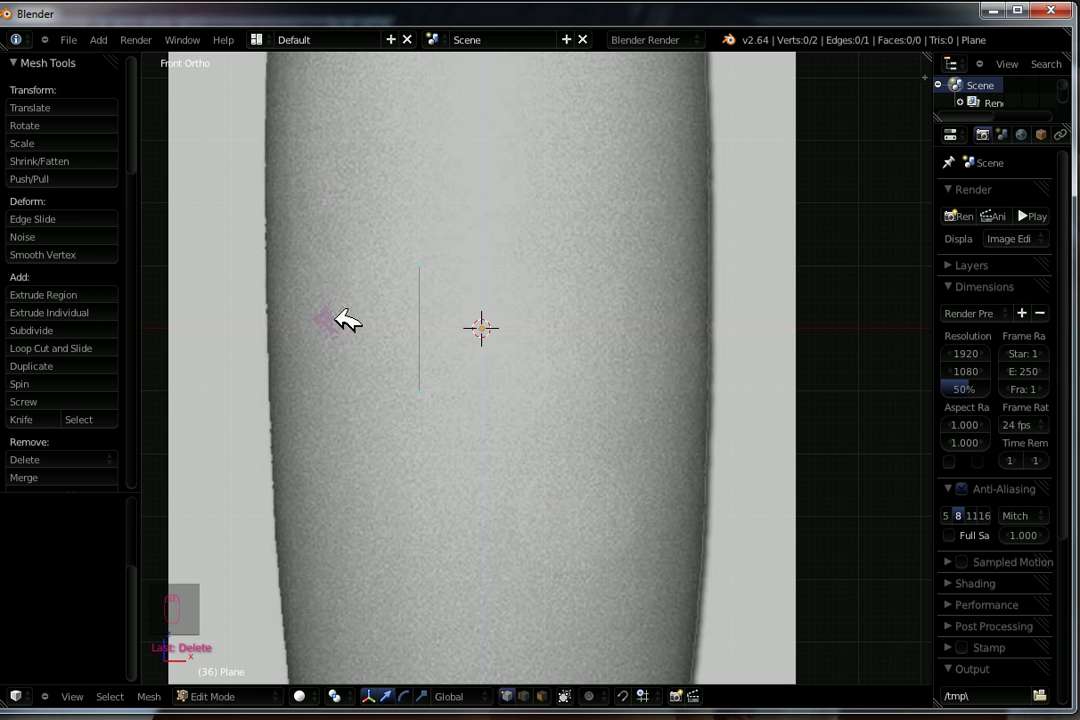
Step: Select both vertices of the remaining vertical edge
key(a)
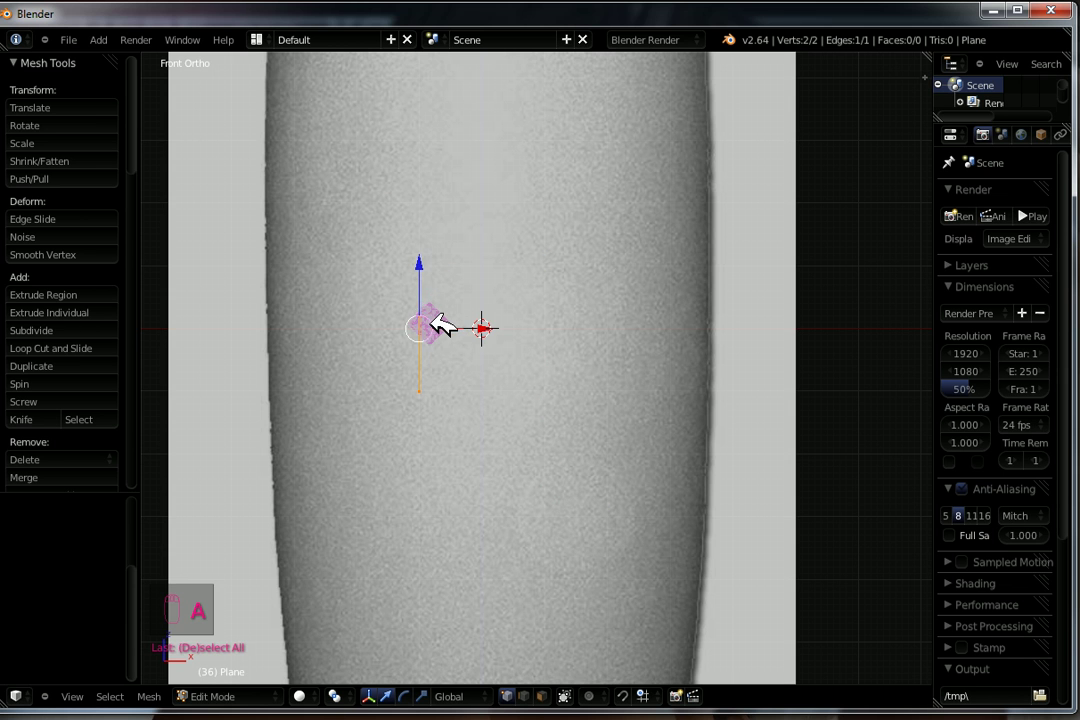
scroll(441, 322, up, 4)
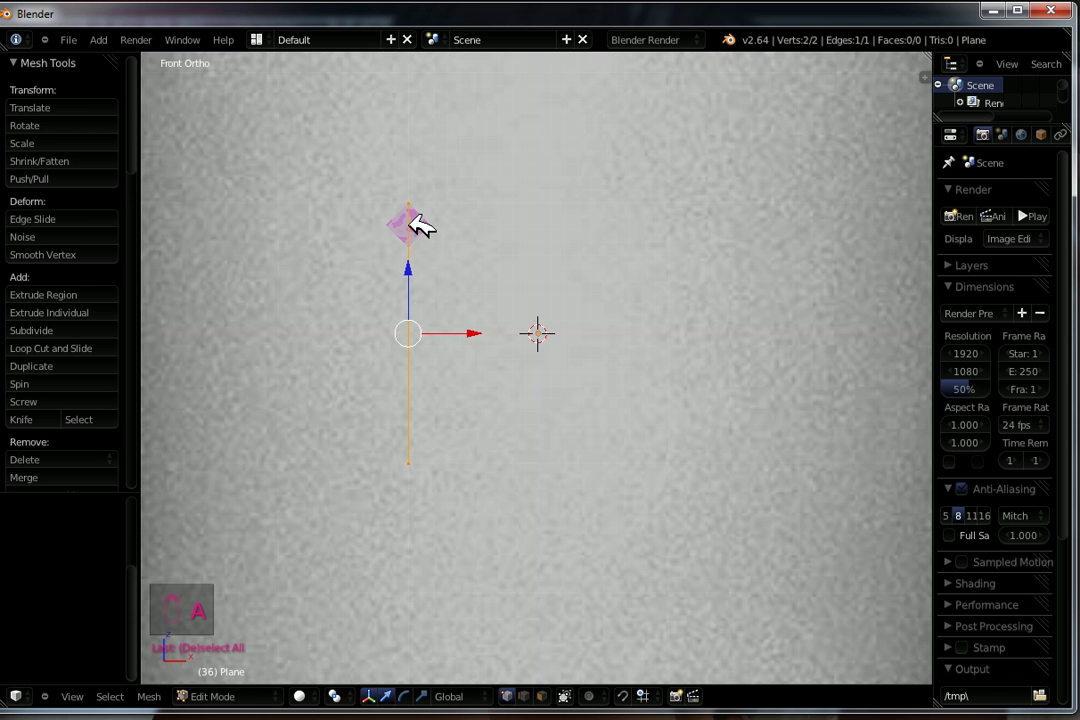
scroll(480, 375, down, 4)
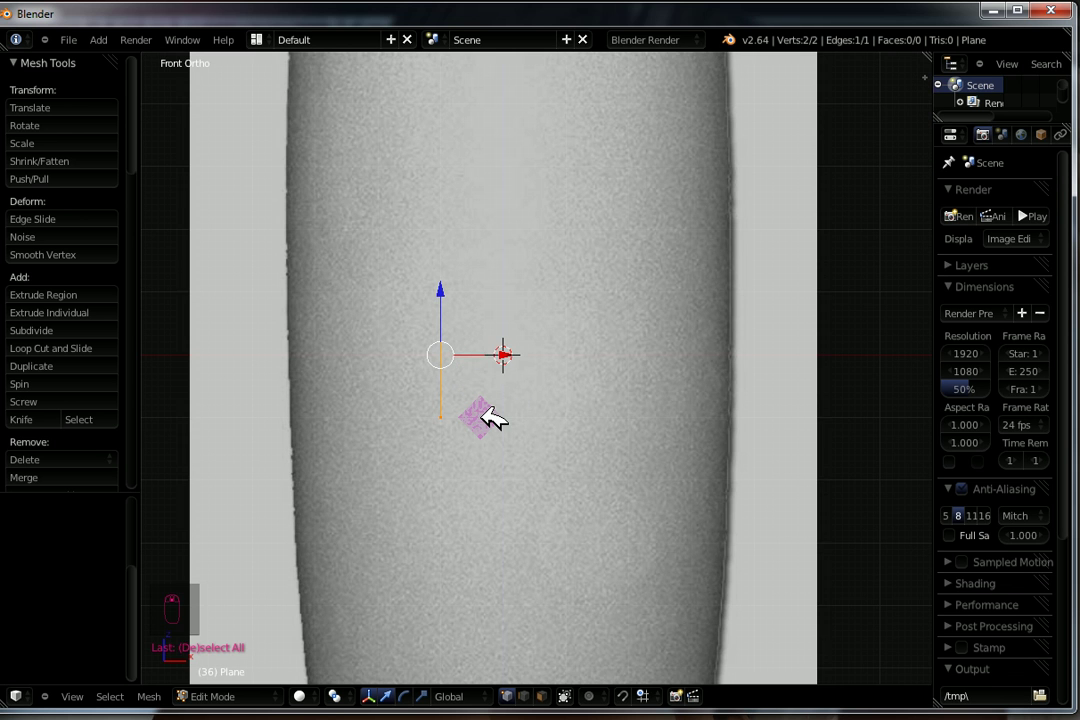
scroll(489, 412, up, 2)
scroll(486, 414, up, 2)
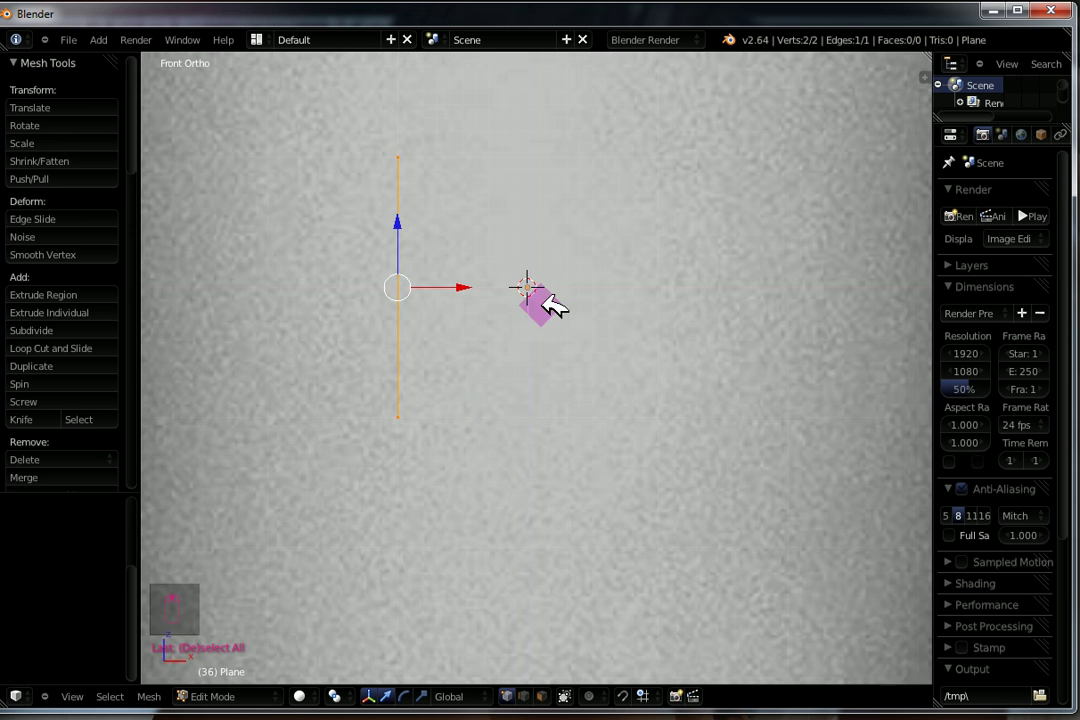
scroll(552, 330, up, 4)
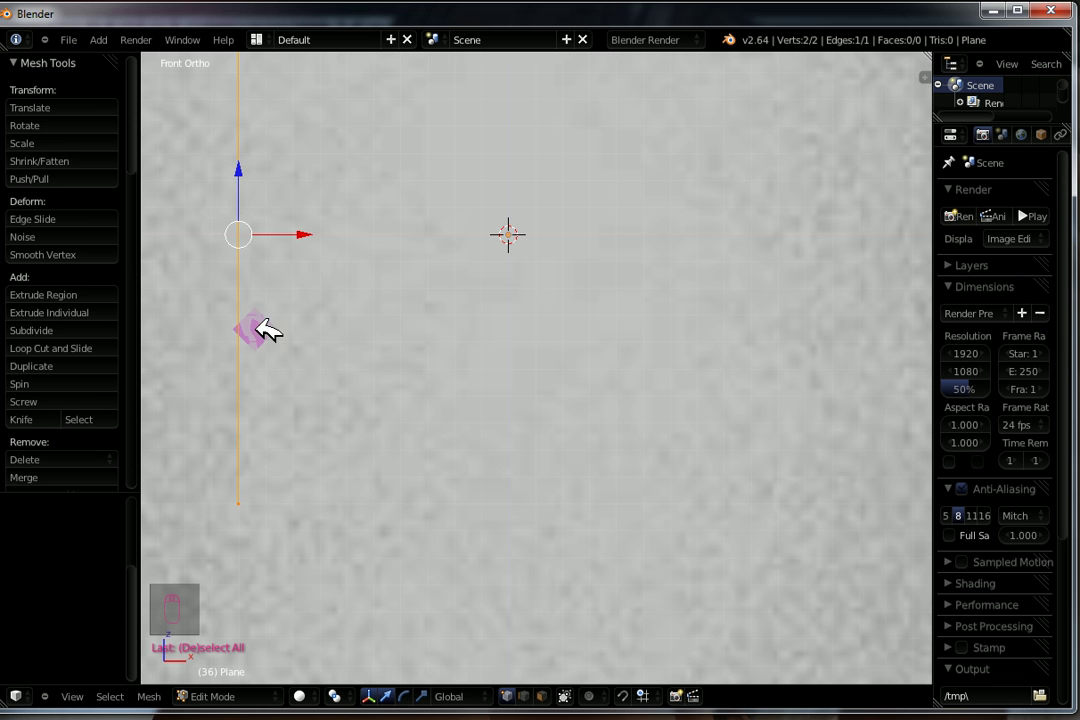
scroll(337, 405, down, 4)
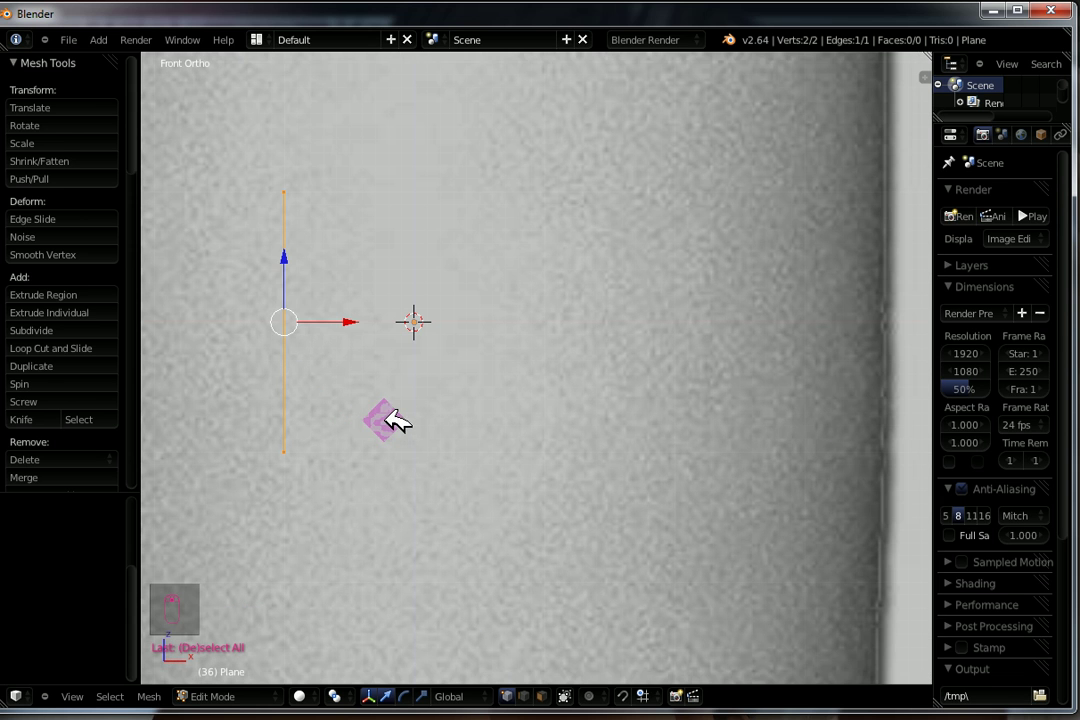
Step: Set the edge object's origin to its geometry in Object Mode and snap the object to the 3D cursor
click(212, 696)
click(216, 679)
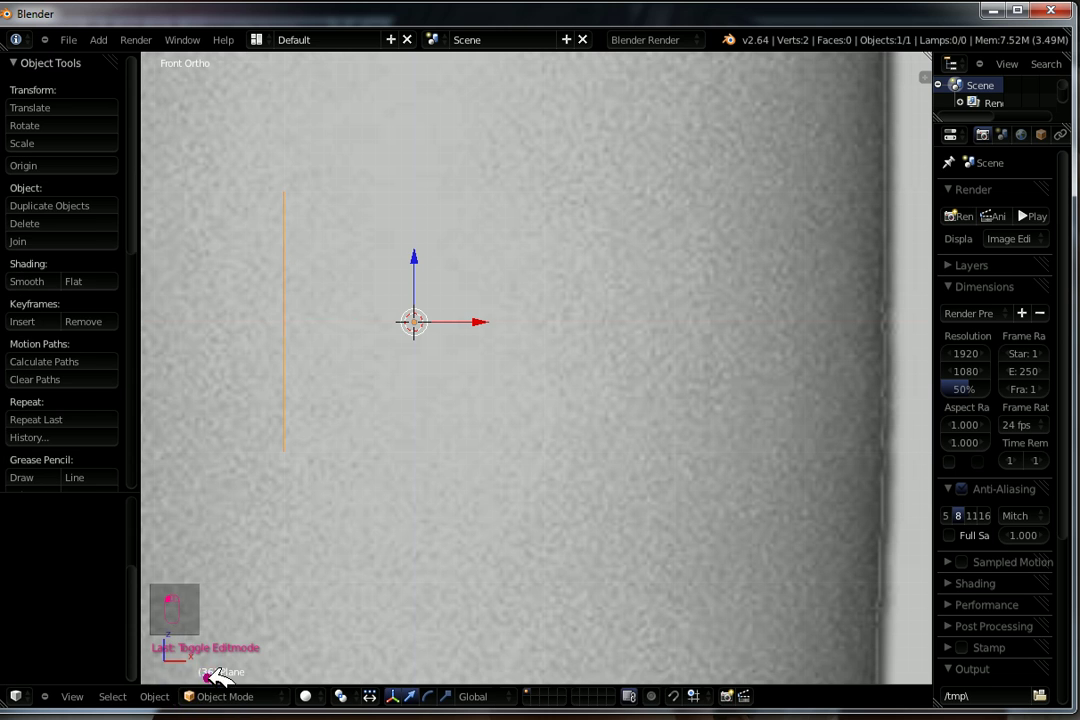
click(155, 697)
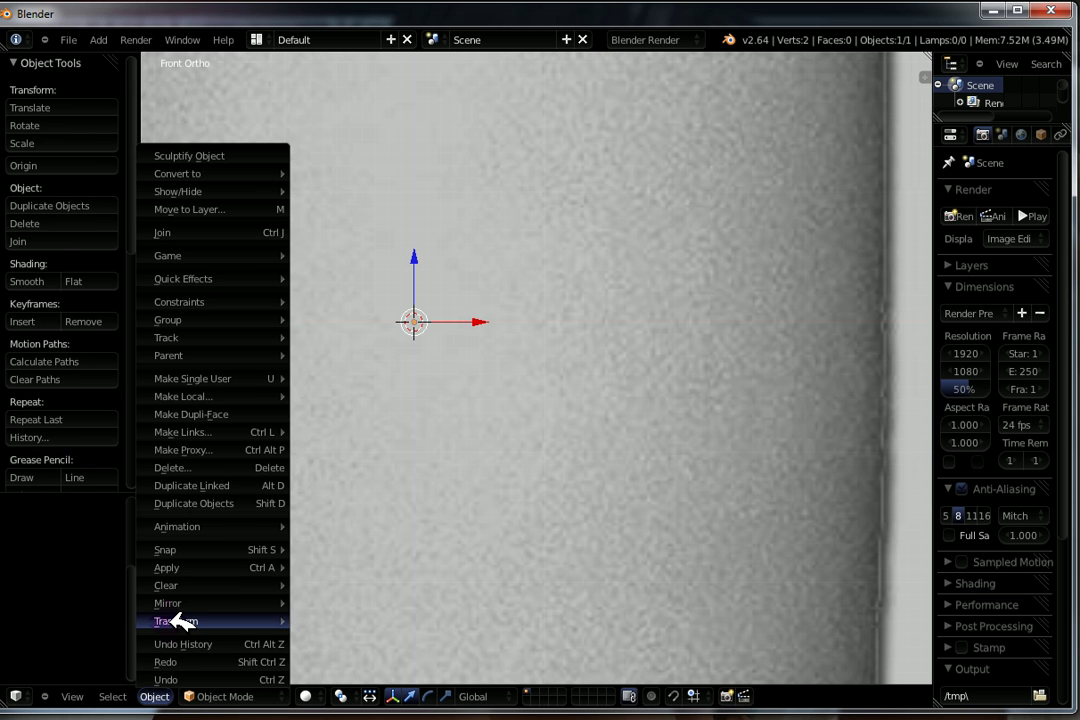
mouse_move(165, 621)
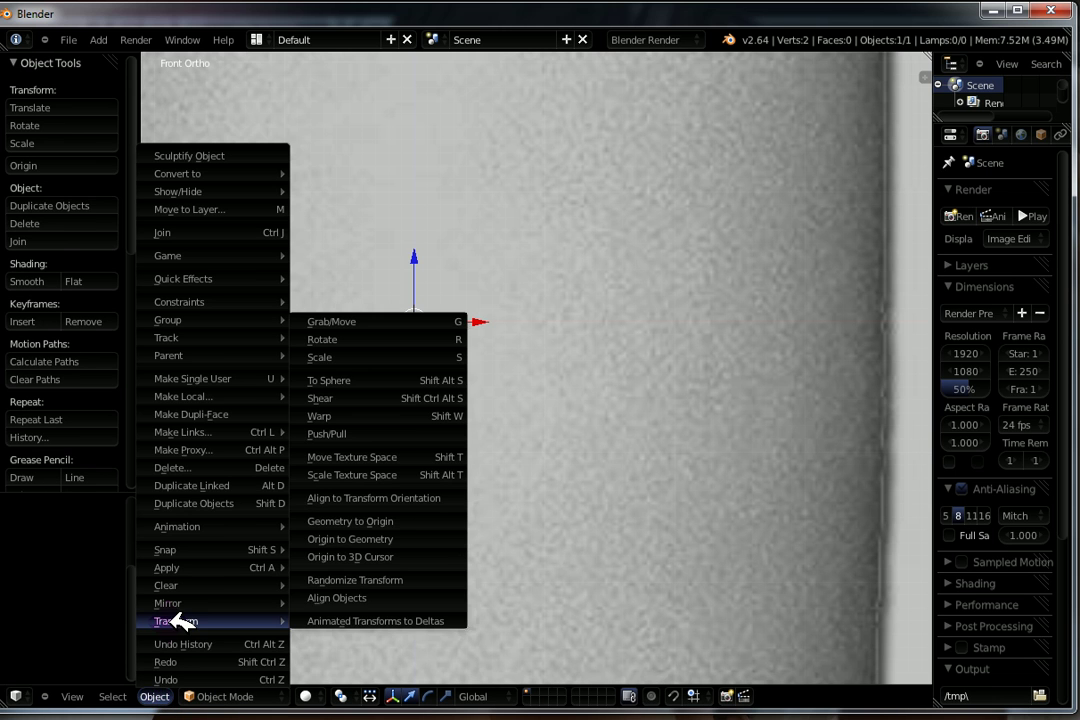
click(372, 538)
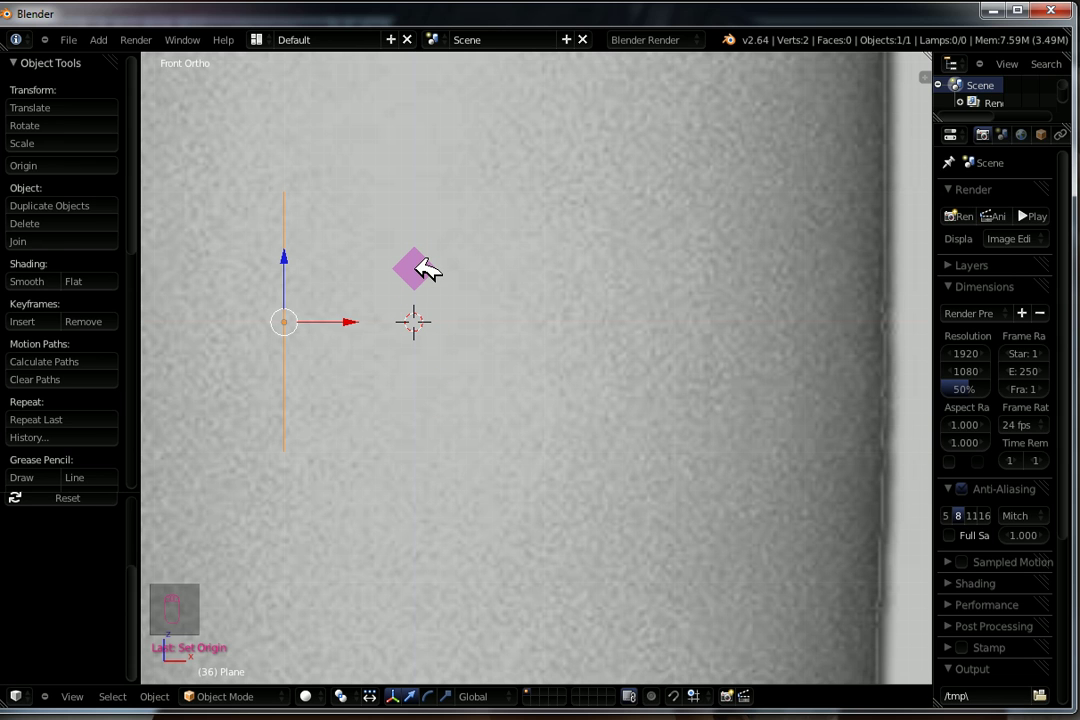
key(shift+s)
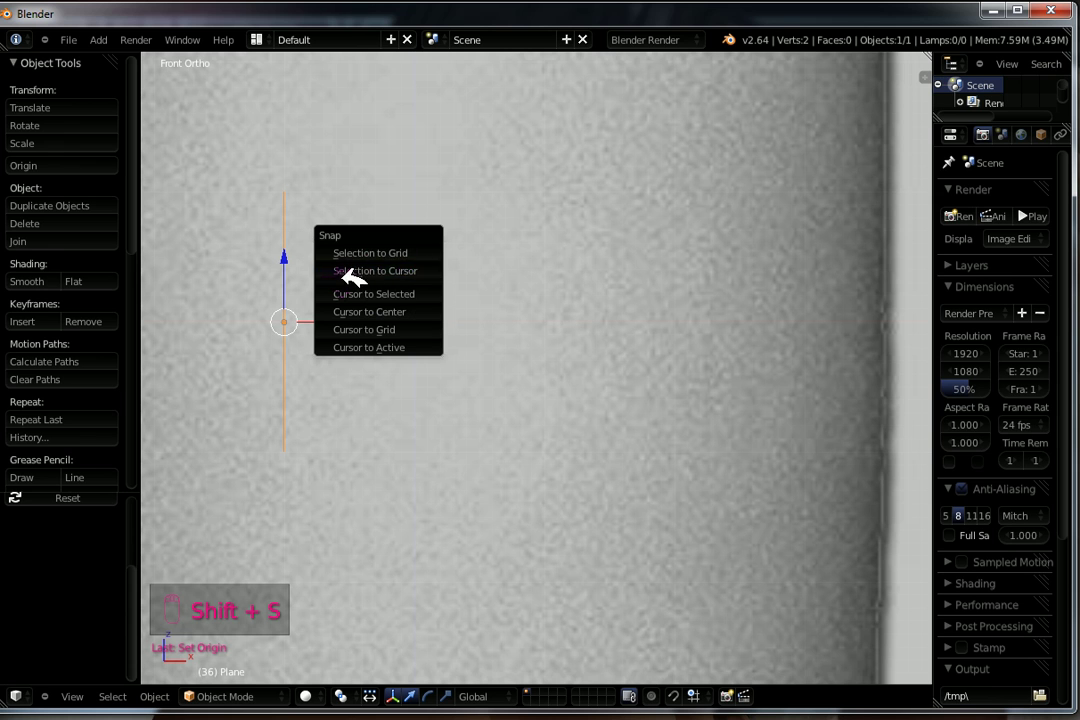
click(405, 270)
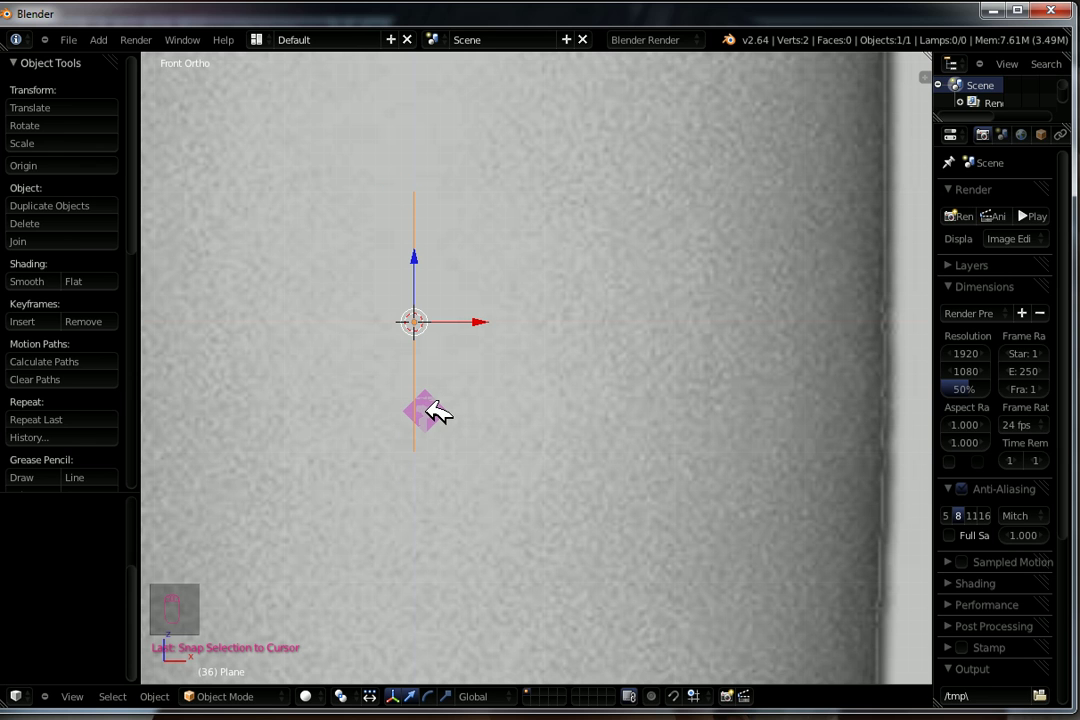
Step: Remove the edge between the two vertices in Edit Mode with Only Edges & Faces, and select both loose vertices
key(Tab)
key(Delete)
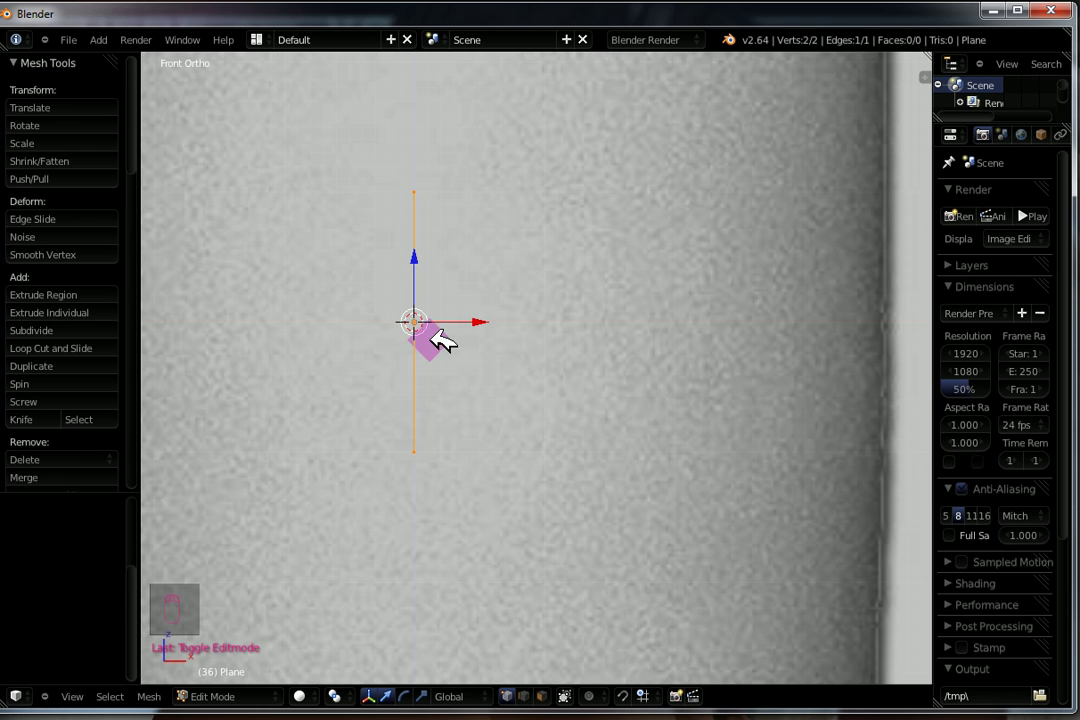
key(Delete)
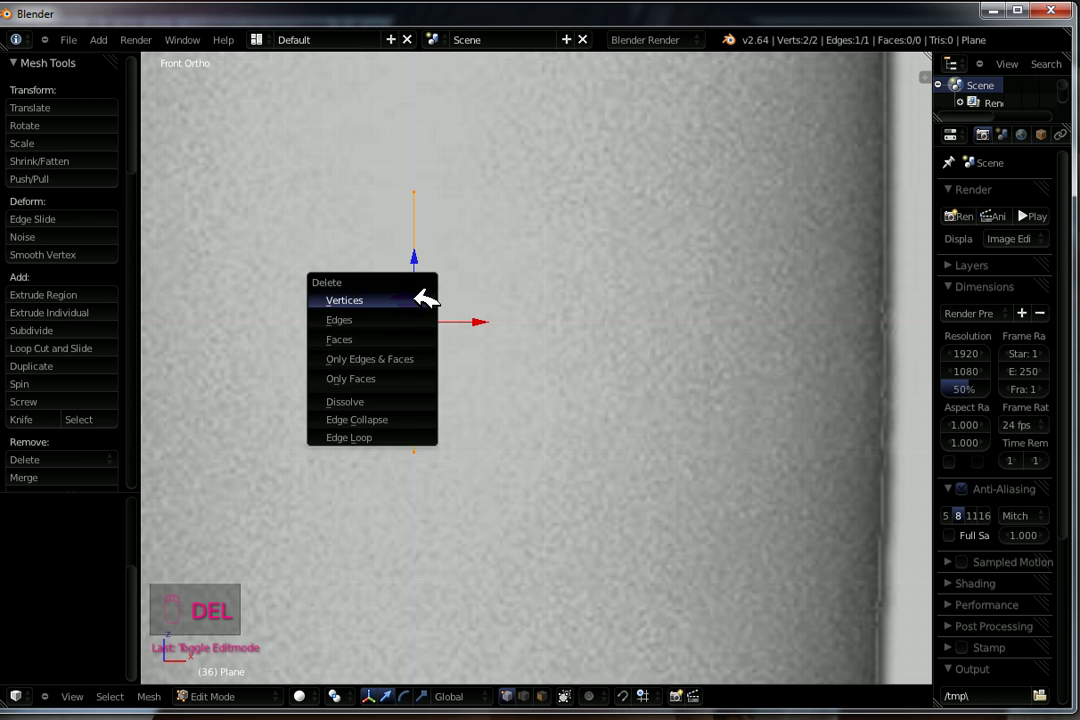
click(376, 359)
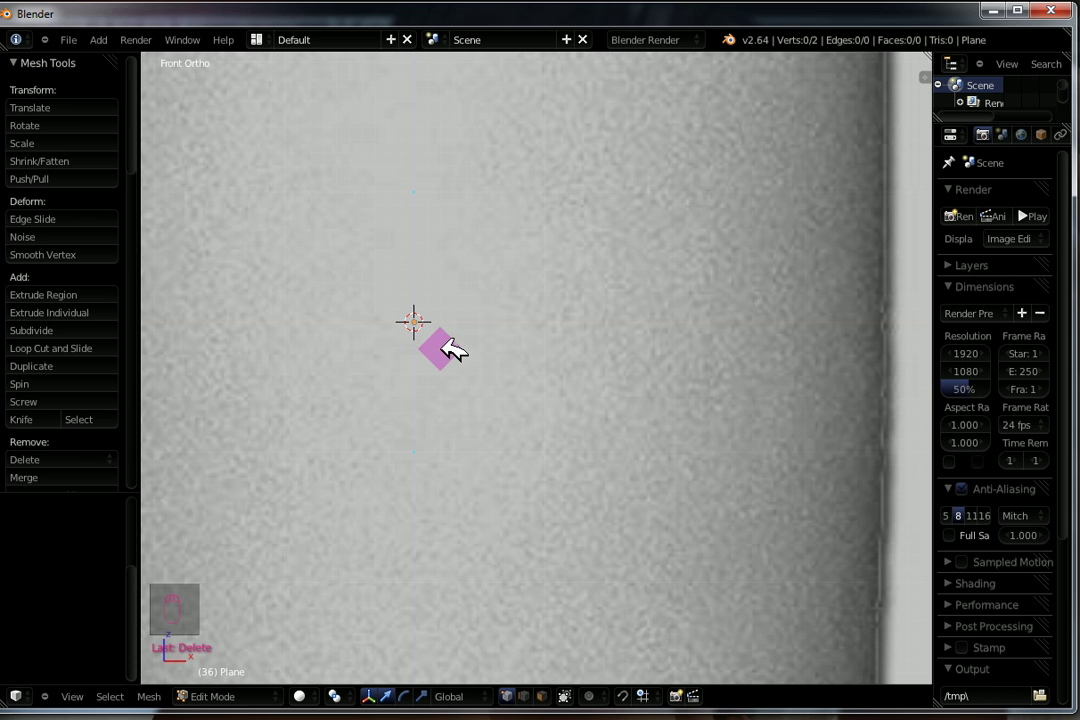
key(a)
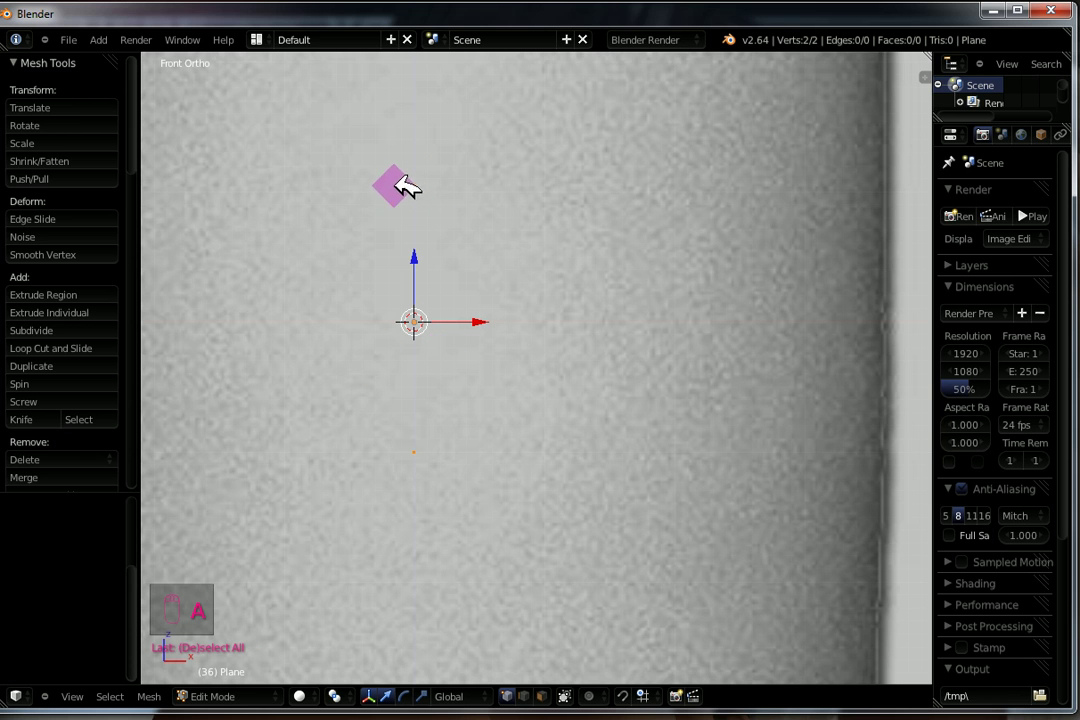
Step: Scale the two vertices apart by about 13 times in front view to just inside the reference column's top and bottom
middle_drag(513, 253, 523, 253)
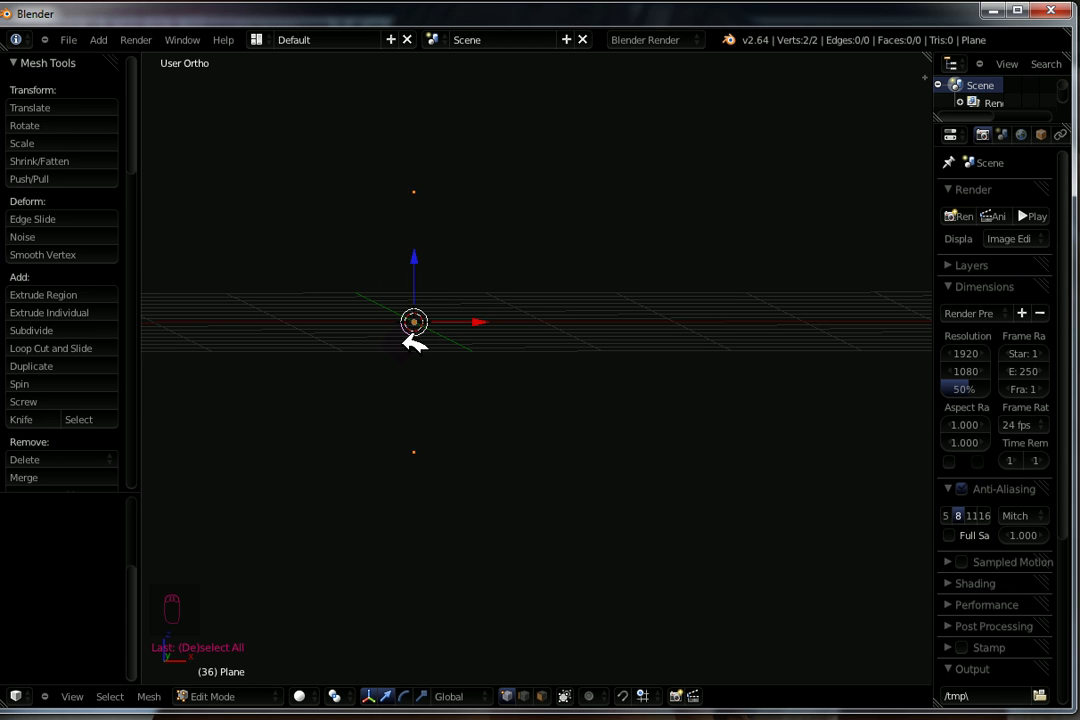
key(KP_1)
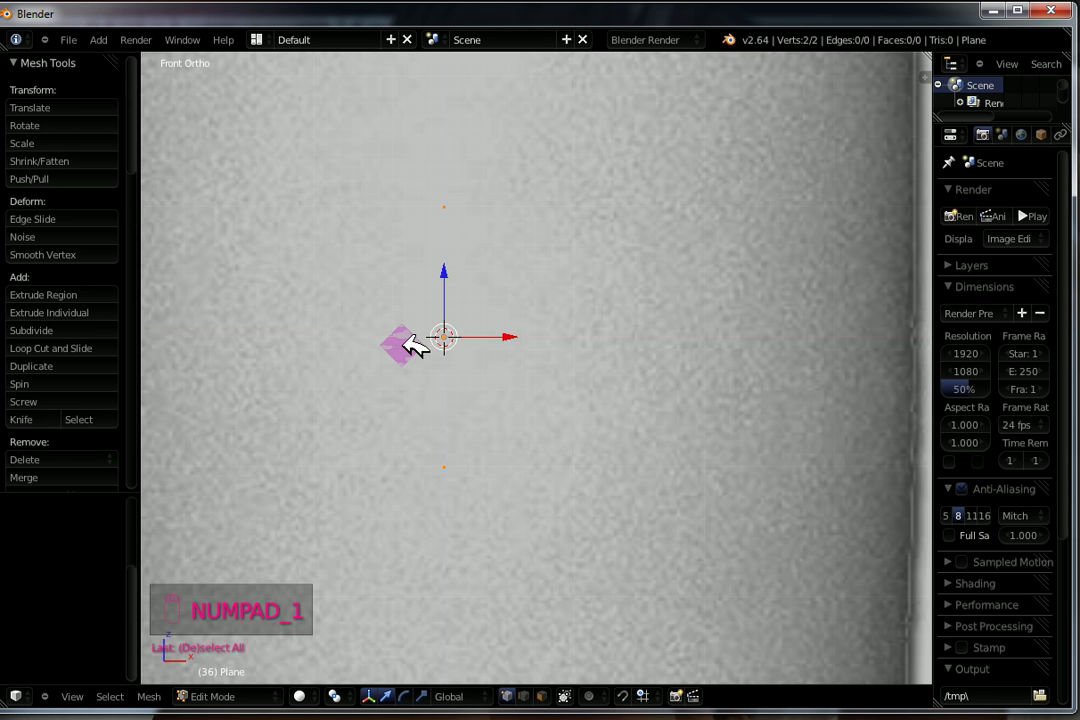
scroll(482, 374, down, 2)
scroll(492, 425, down, 6)
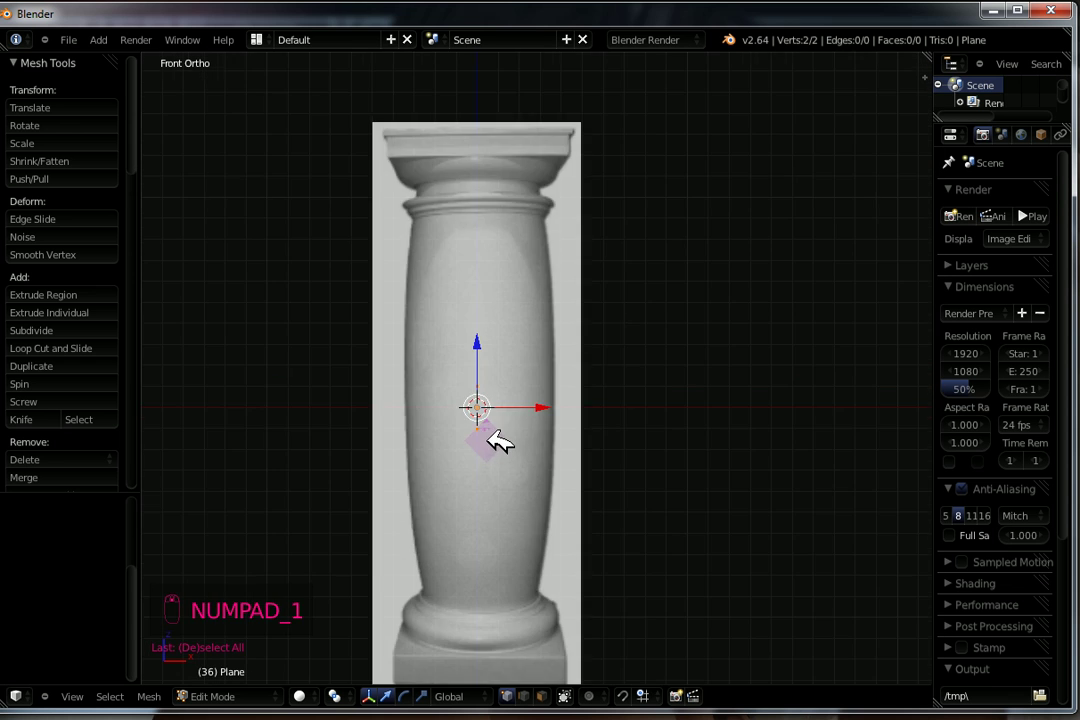
key(g)
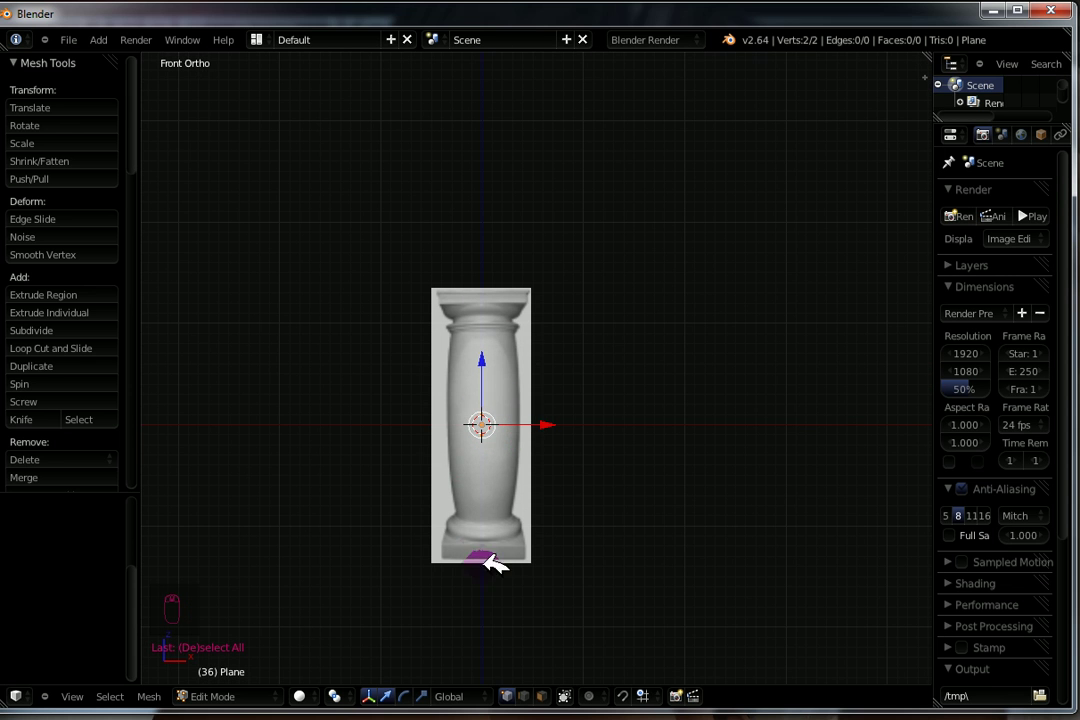
key(s)
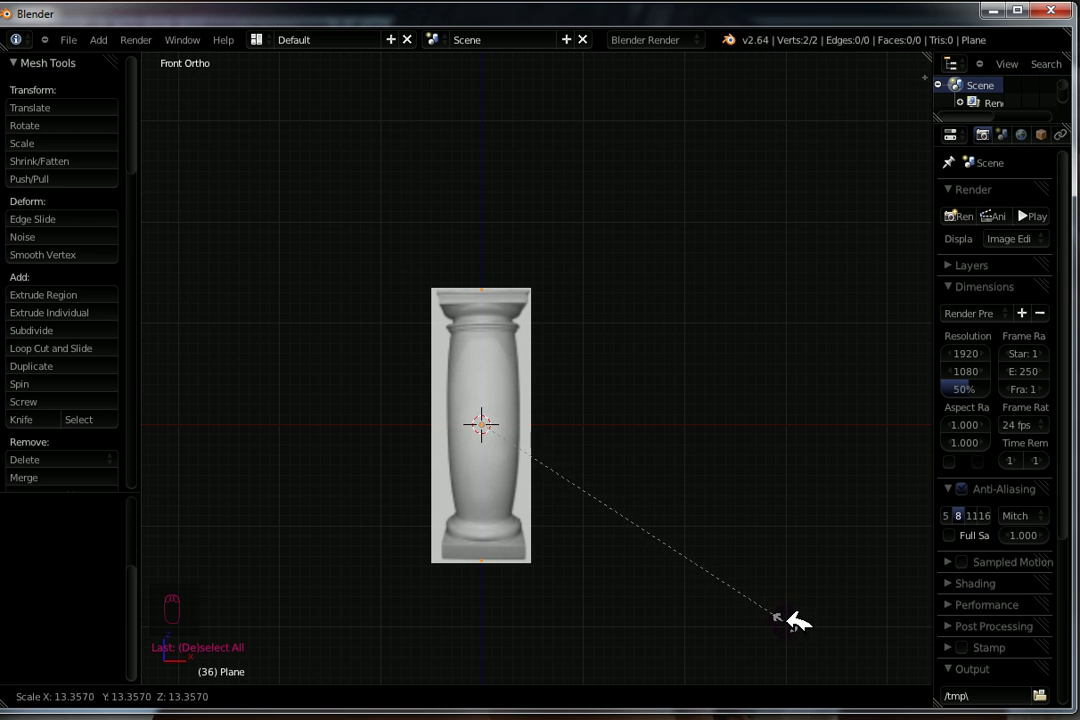
click(770, 613)
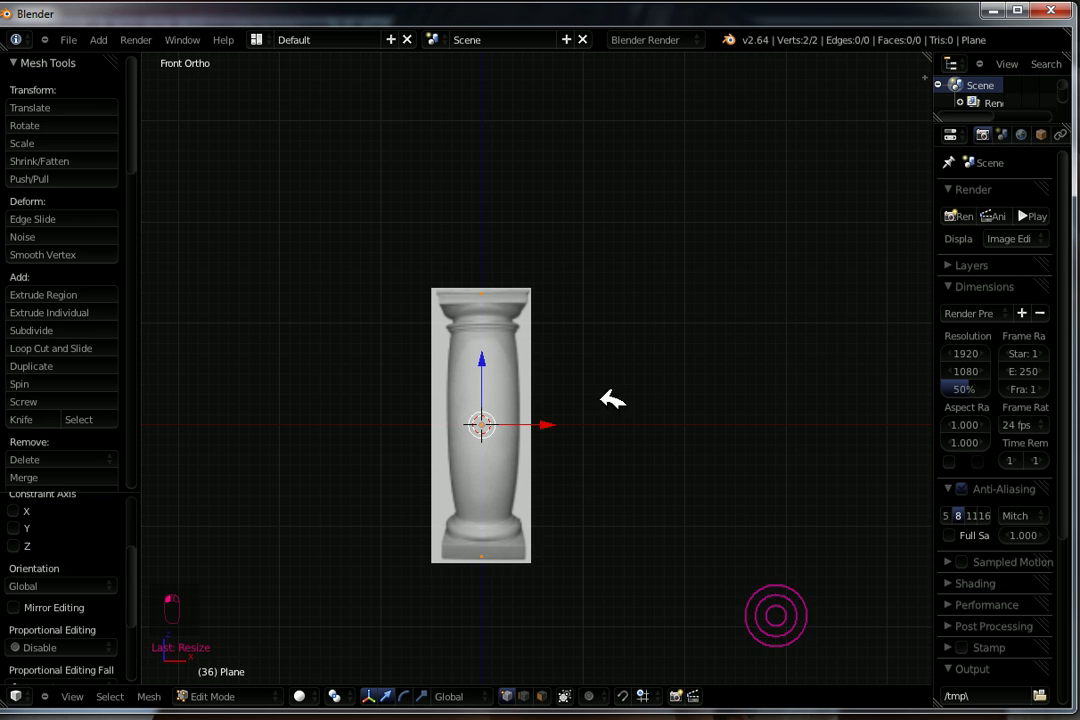
Step: Extrude the bottom vertex along X out to the left edge of the reference column's square plinth
shift+middle_drag(565, 553, 631, 369)
scroll(434, 330, up, 4)
shift+middle_drag(434, 330, 503, 400)
scroll(503, 400, up, 4)
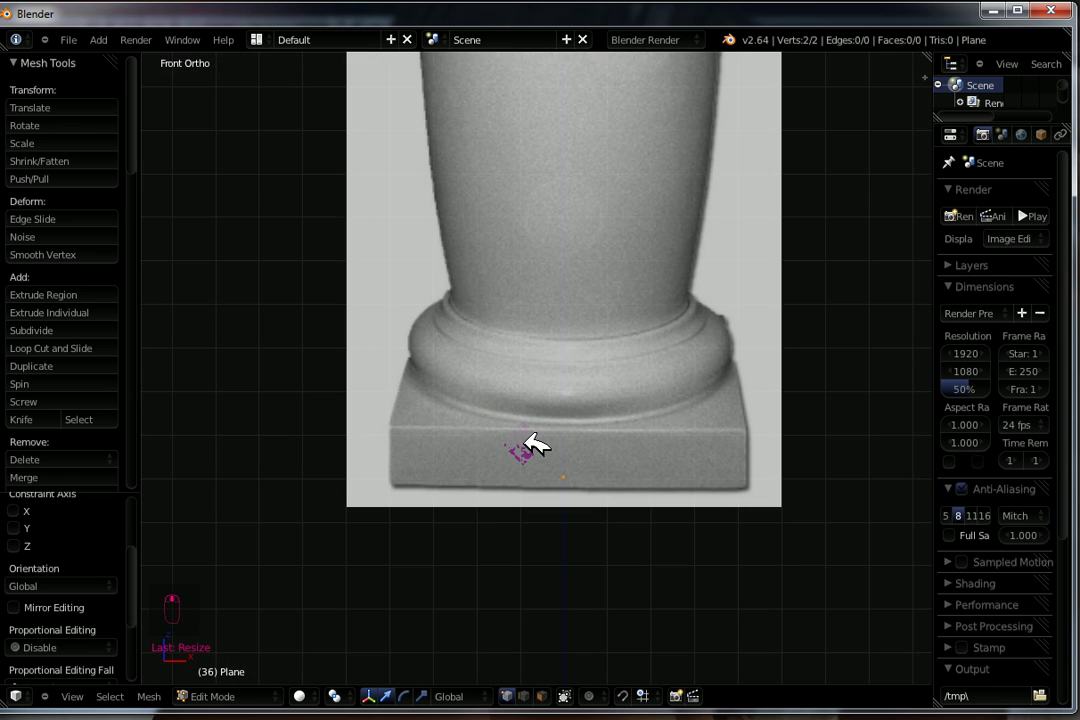
key(a)
scroll(545, 494, up, 4)
right_click(543, 449)
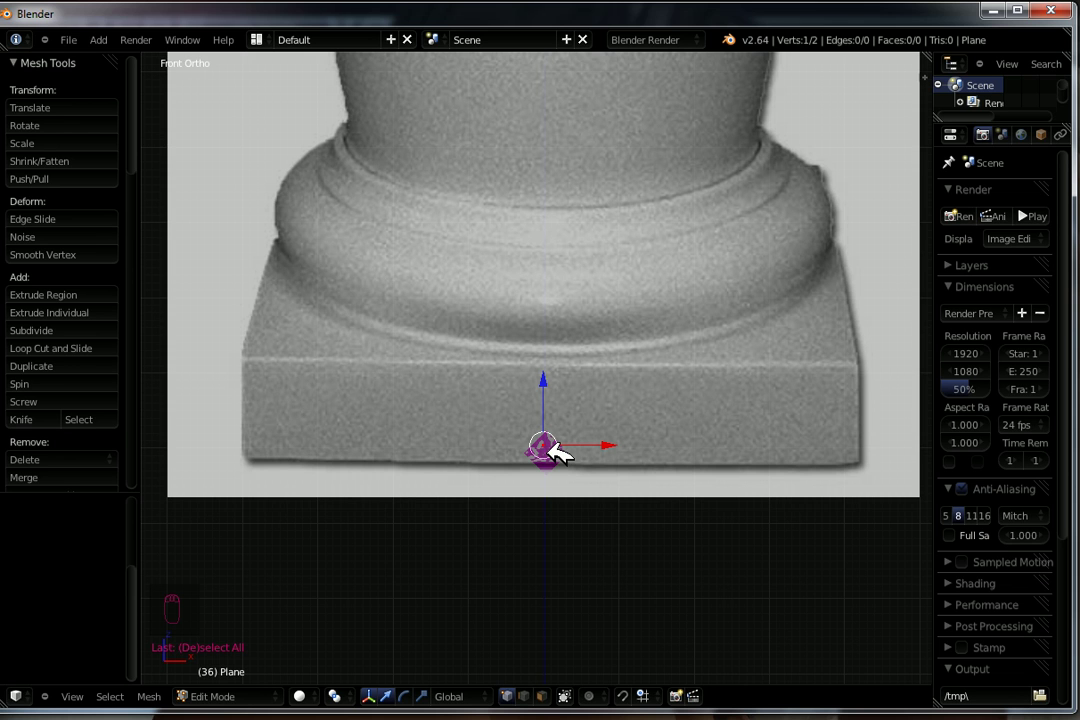
mouse_move(560, 455)
right_down()
mouse_move(521, 453)
mouse_move(622, 443)
mouse_move(222, 448)
mouse_move(695, 455)
mouse_move(528, 451)
mouse_move(600, 463)
mouse_move(624, 441)
mouse_move(562, 450)
mouse_move(555, 462)
right_up()
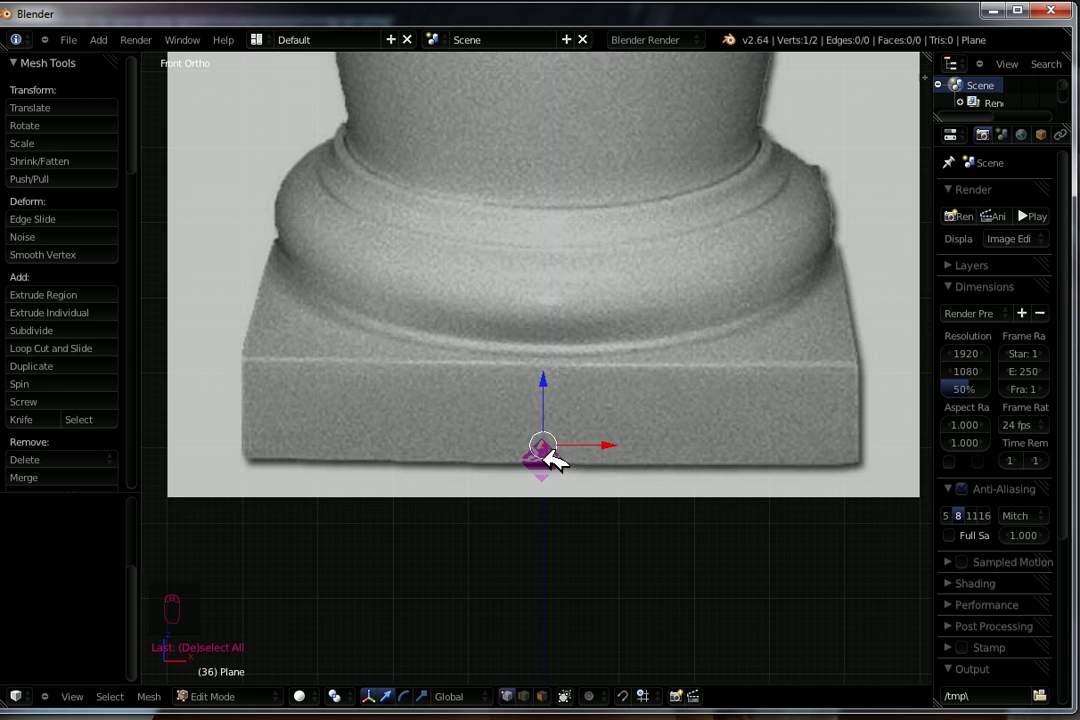
right_drag(552, 452, 624, 519)
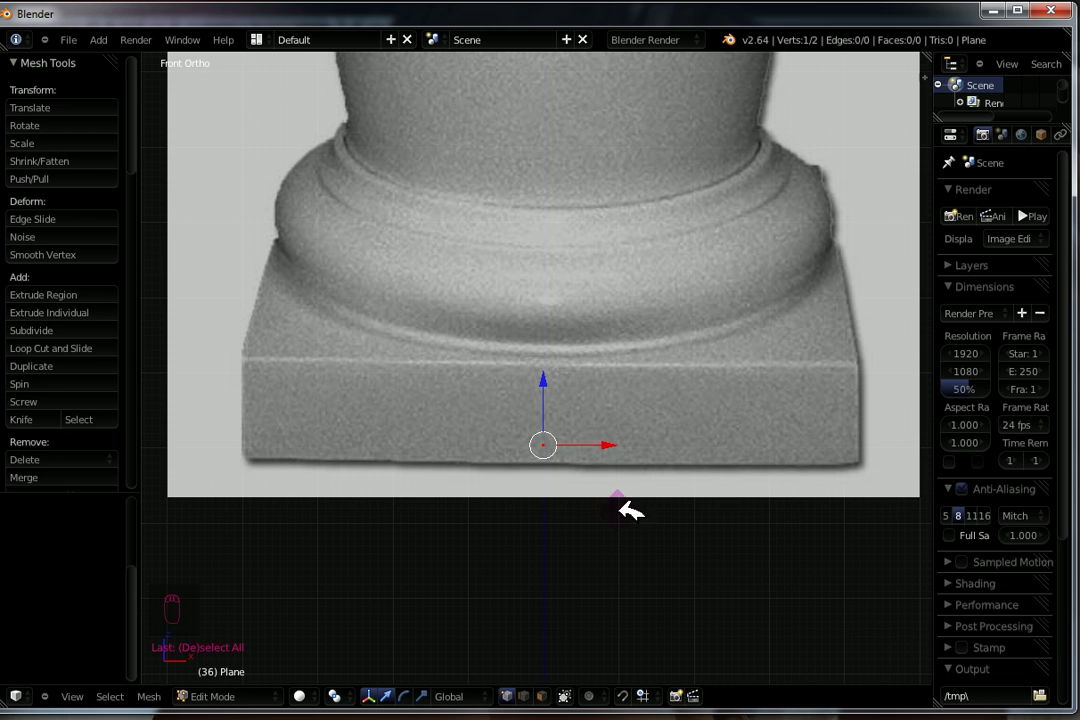
right_click(546, 441)
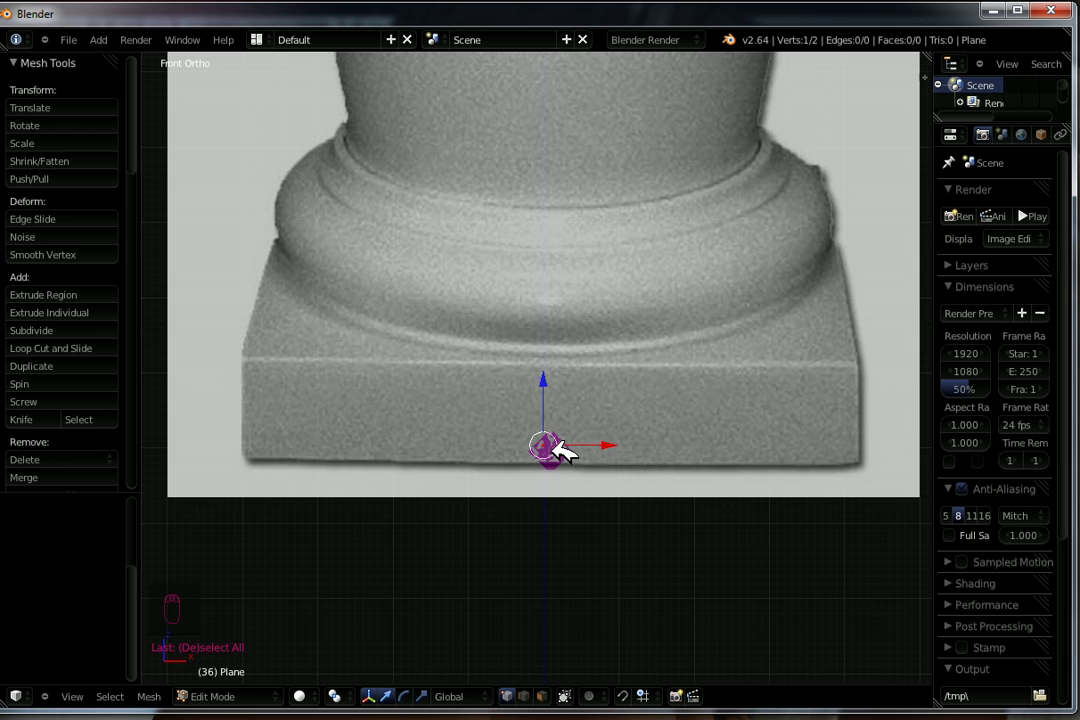
key(e)
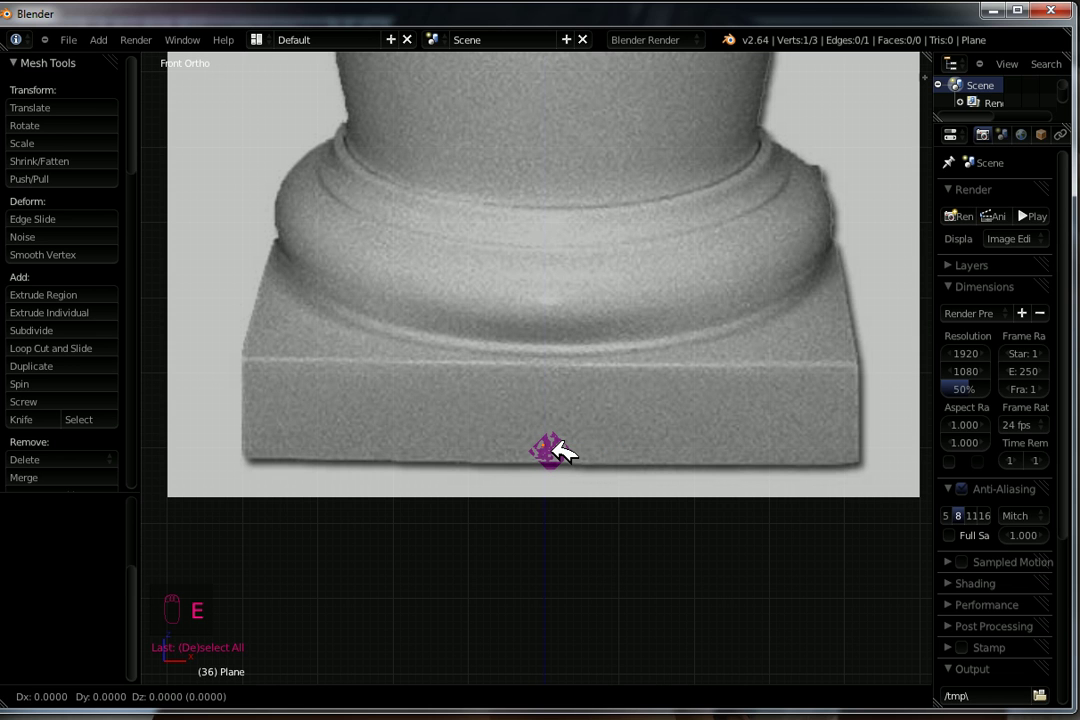
key(x)
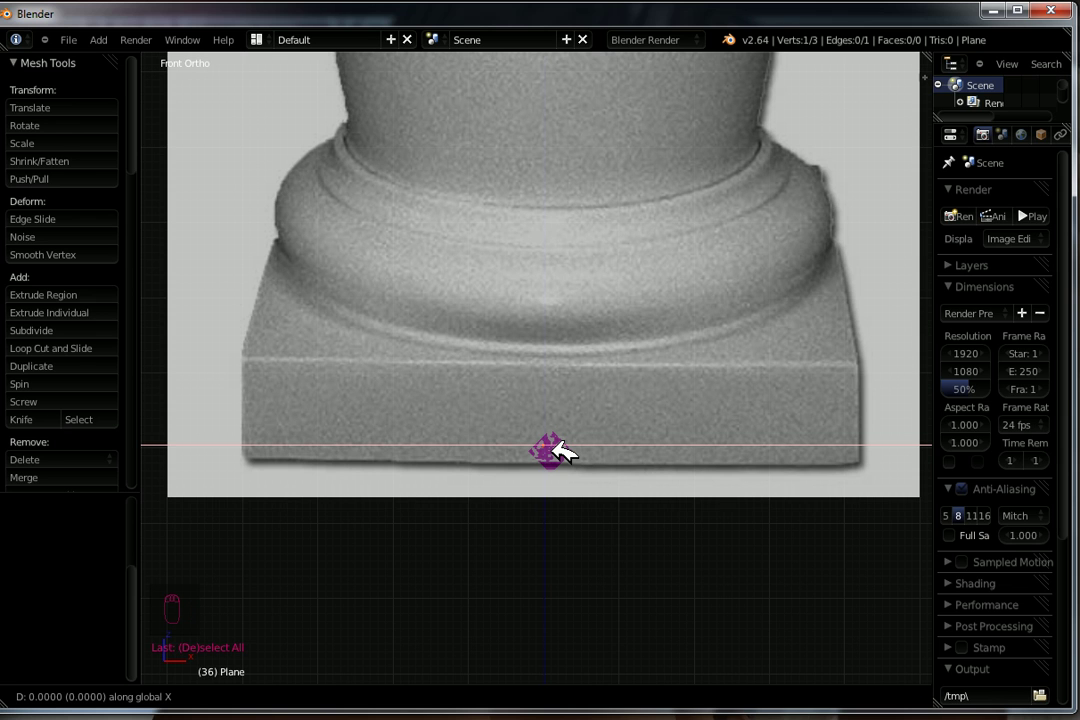
click(287, 460)
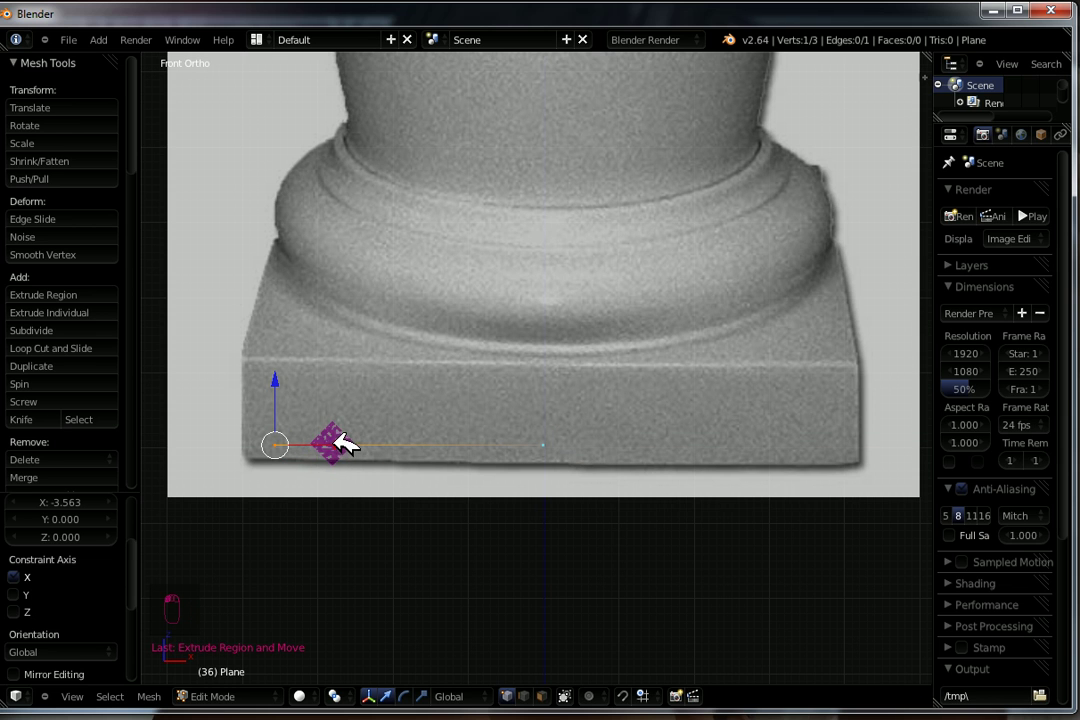
key(g)
key(x)
click(306, 448)
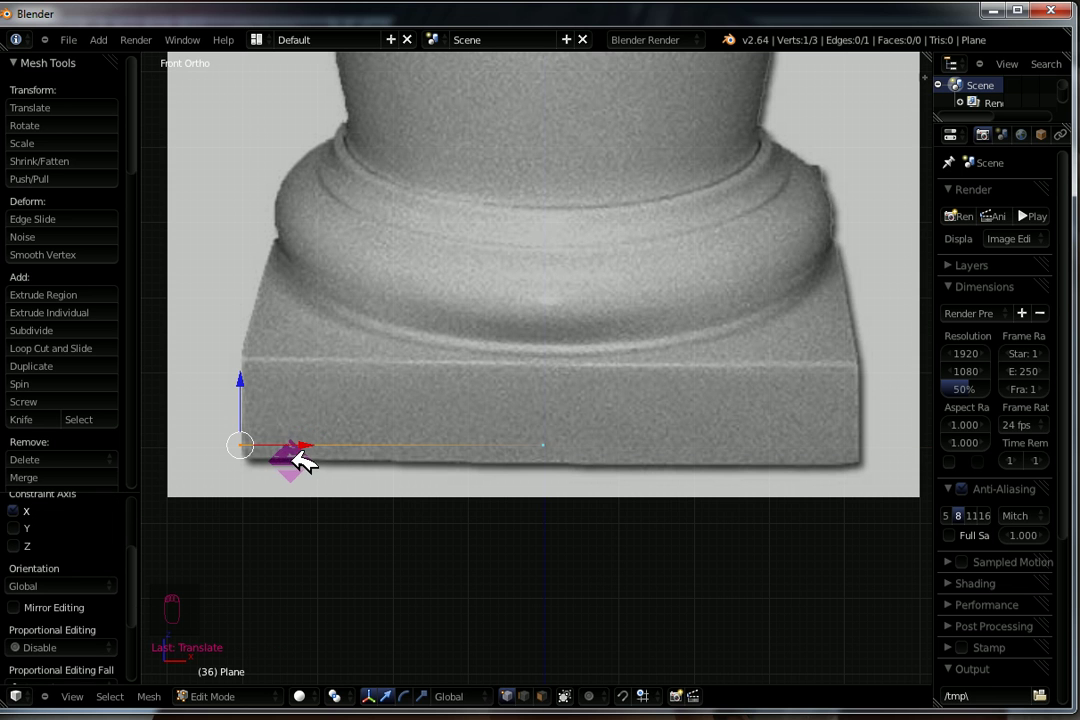
Step: Extrude the plinth's side up 1.13 along Z and its top edge 2.569 inward along X
scroll(306, 460, up, 3)
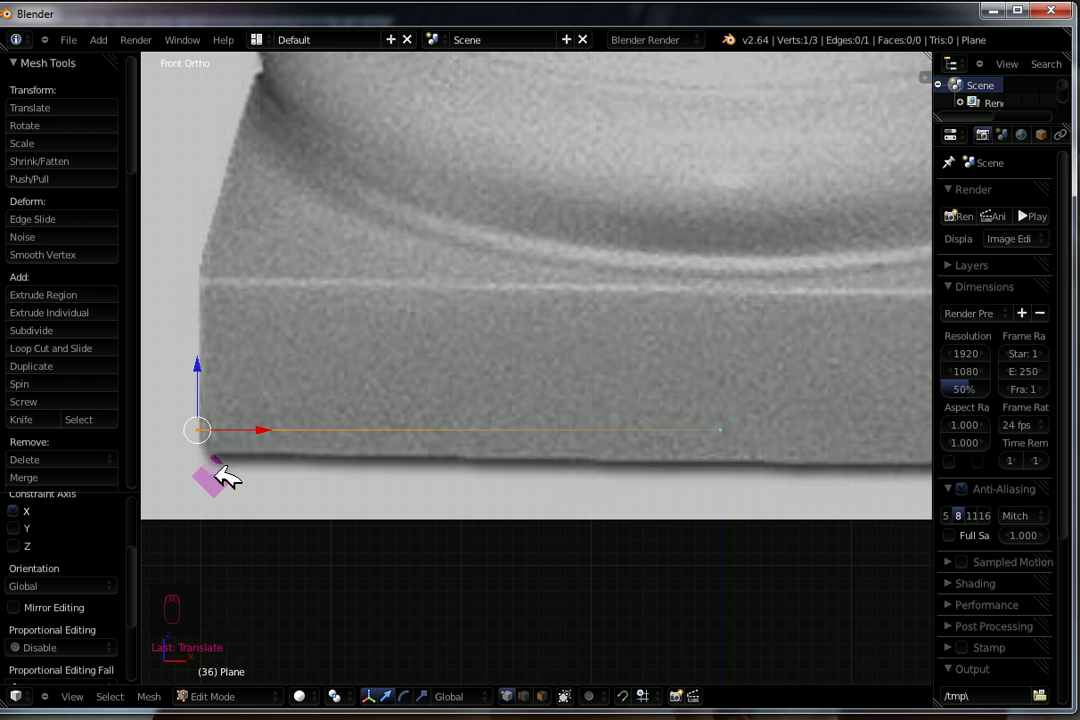
key(e)
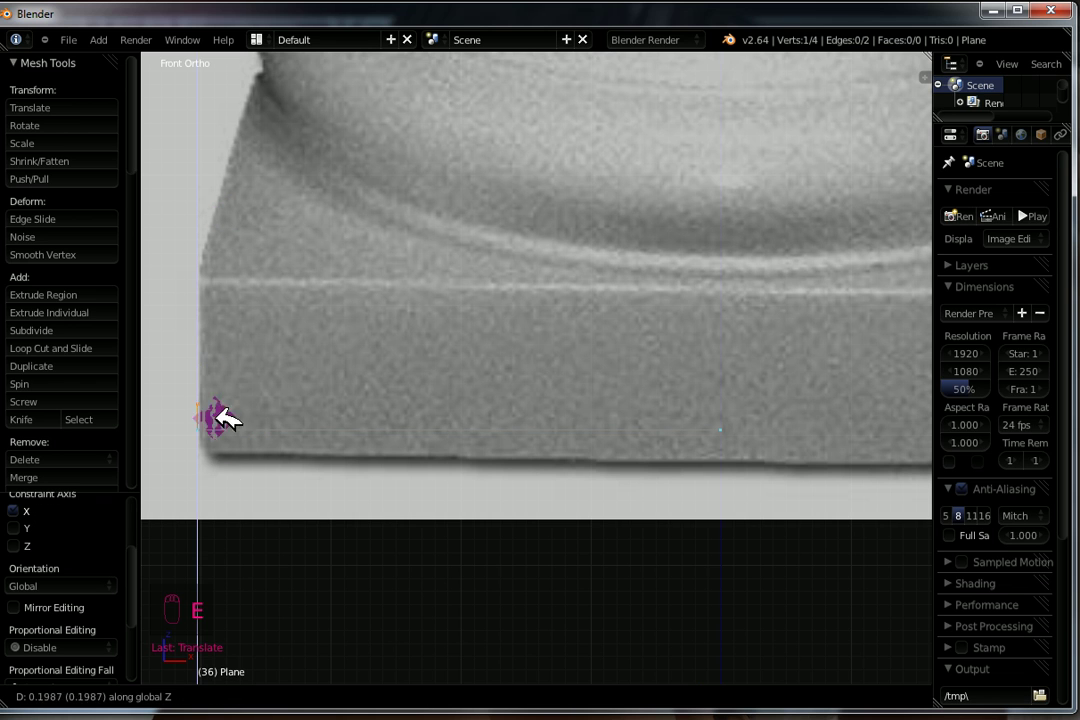
click(216, 342)
key(e)
key(x)
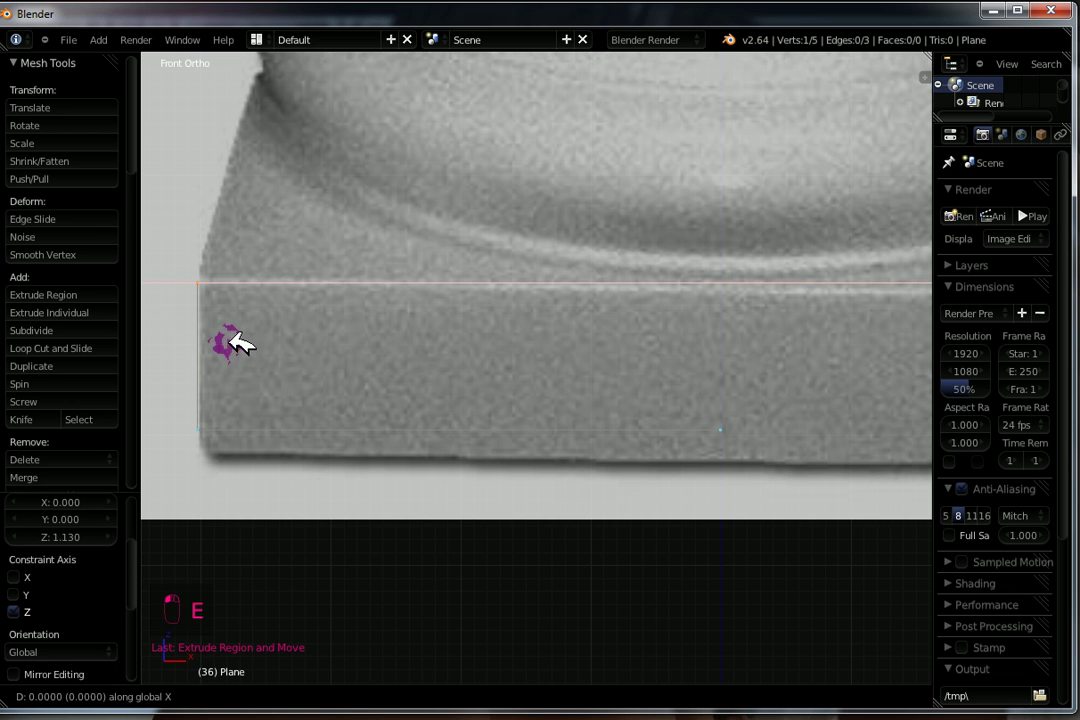
click(555, 305)
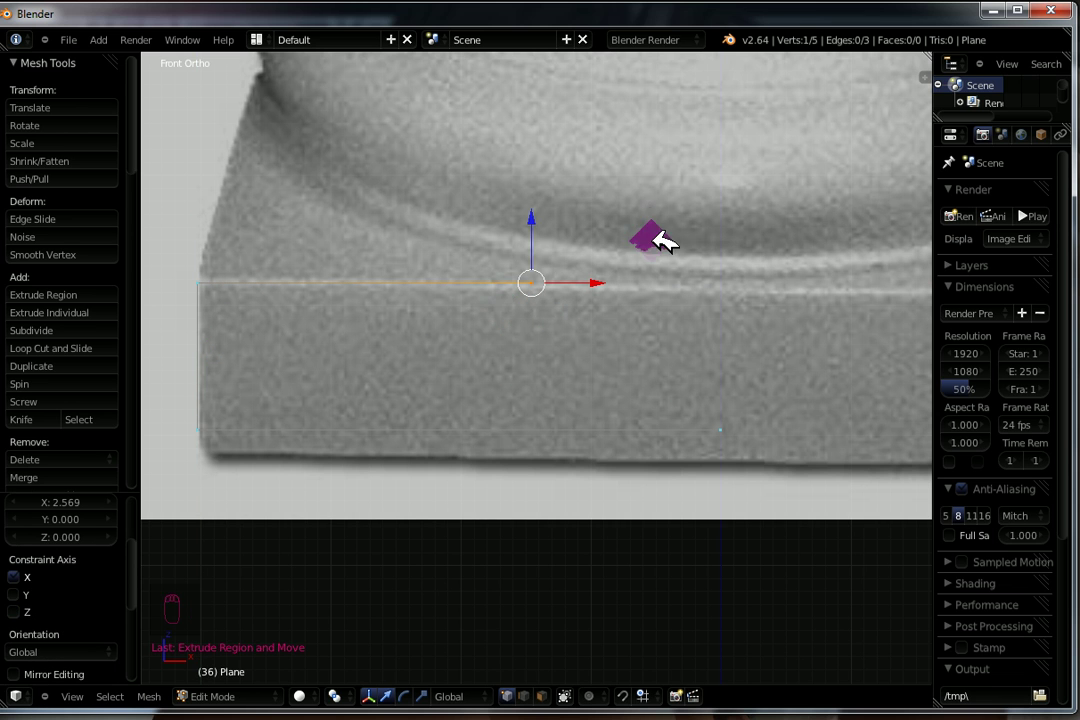
Step: Trace the underside of the rounded base moulding with successive vertex extrusions, up to where it meets the plinth's sloped edge
shift+middle_drag(658, 246, 714, 502)
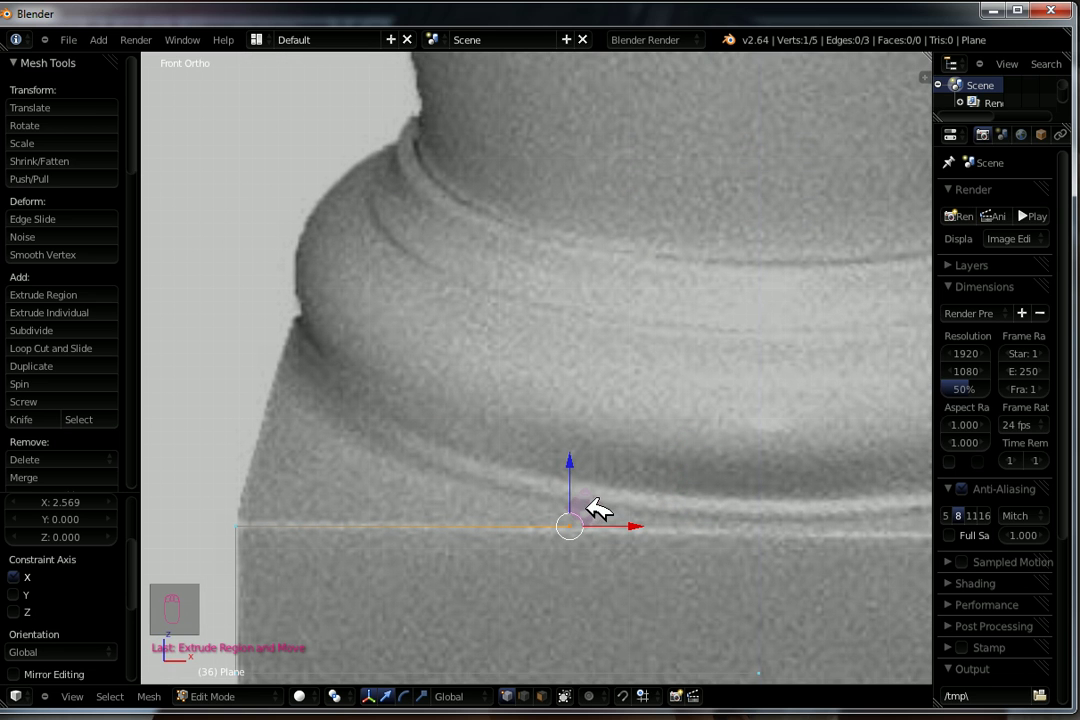
key(e)
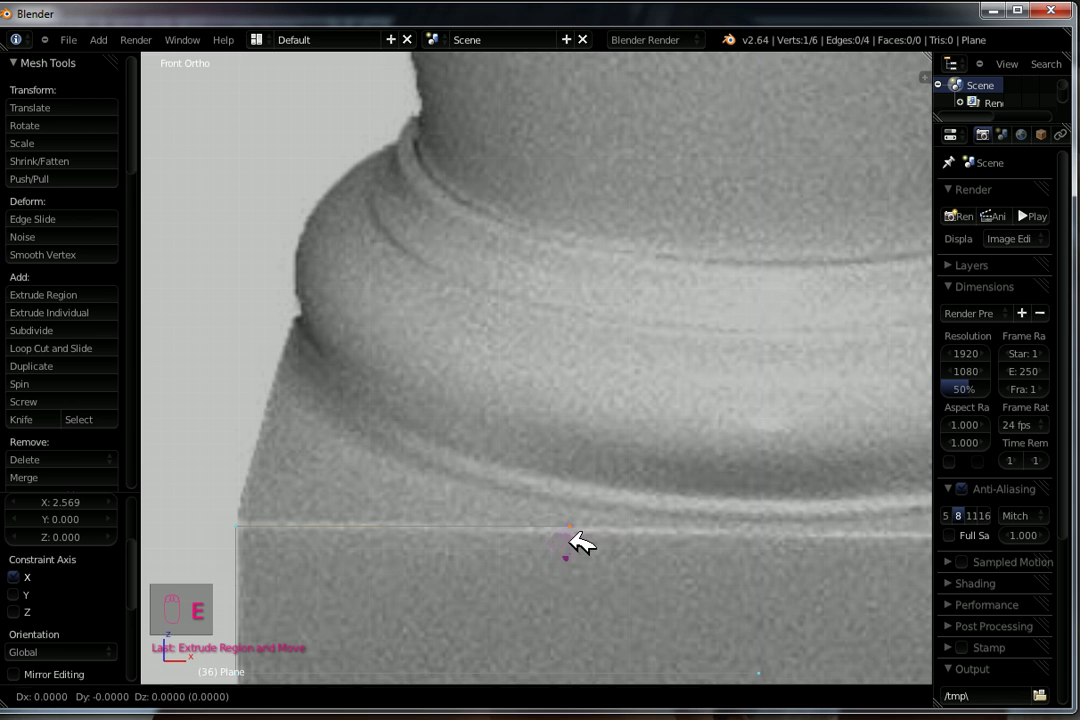
click(560, 537)
key(e)
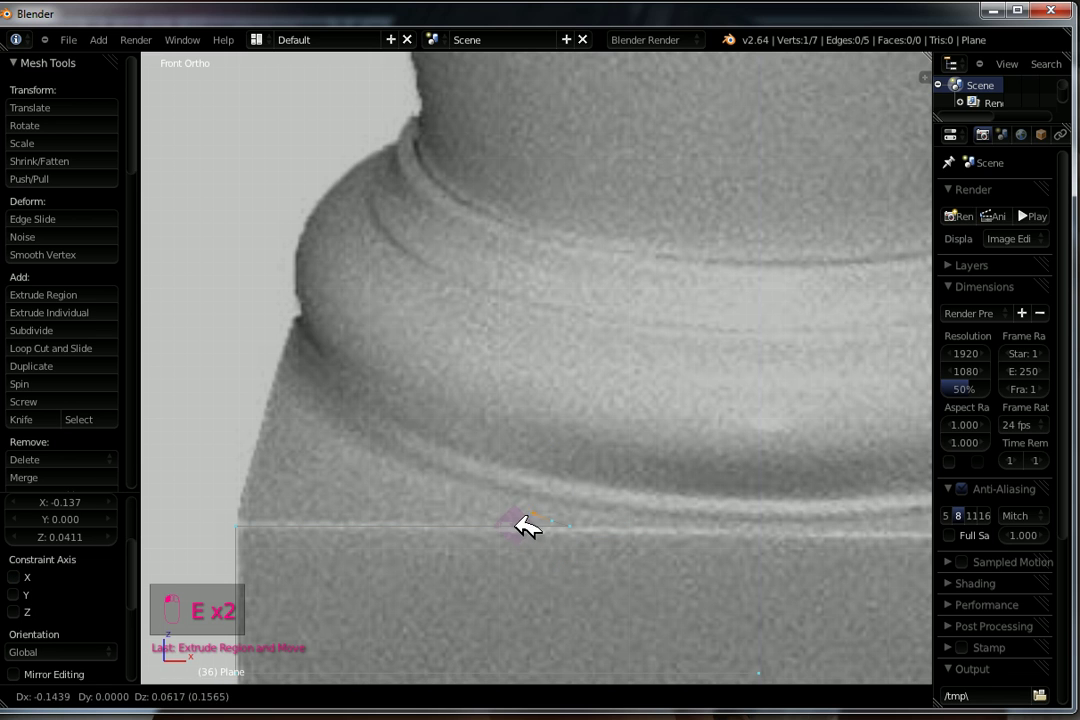
click(516, 520)
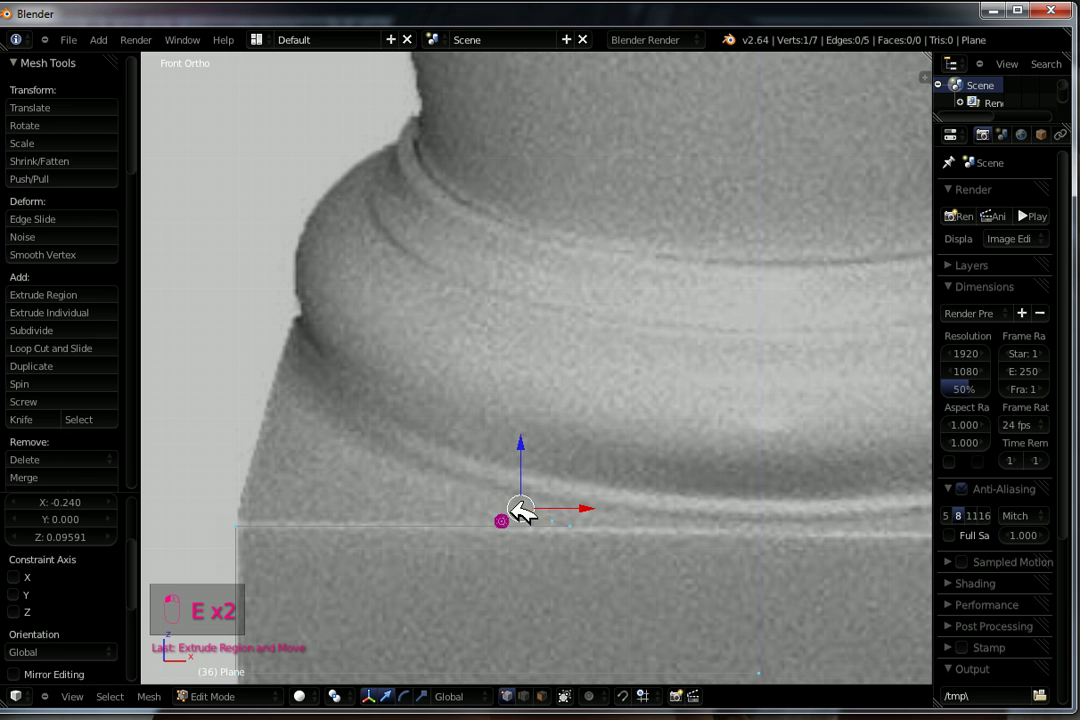
key(e)
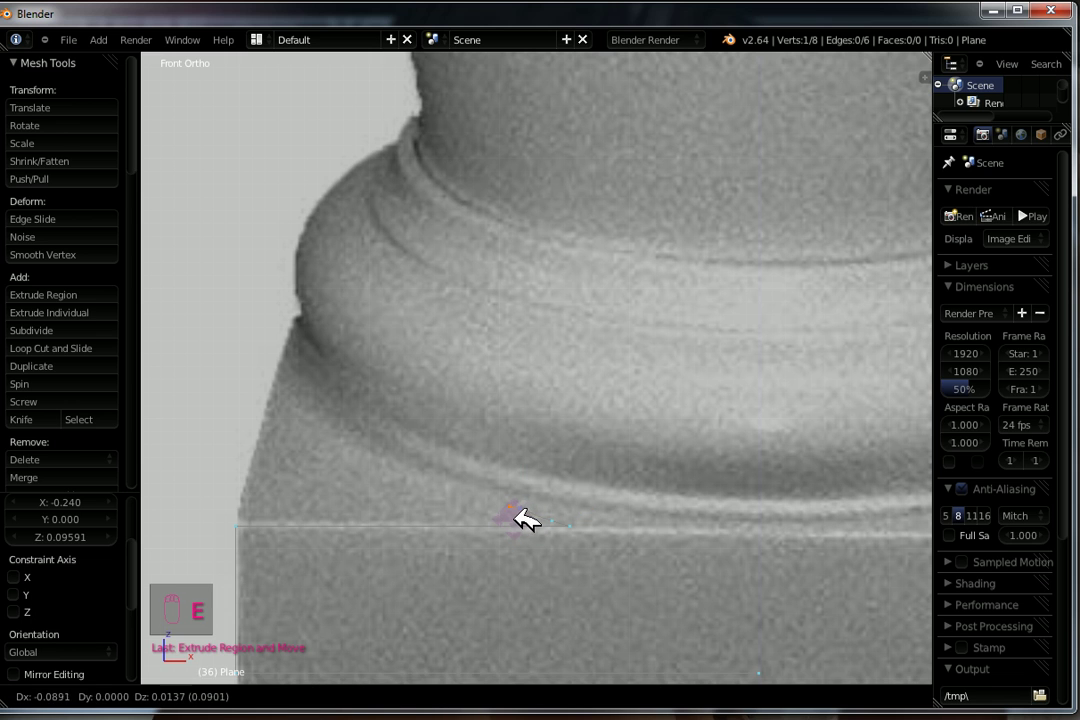
click(503, 516)
key(e)
click(455, 496)
key(e)
click(430, 488)
key(e)
click(389, 465)
key(e)
click(352, 443)
key(e)
click(341, 423)
key(e)
click(322, 390)
key(e)
click(310, 356)
key(e)
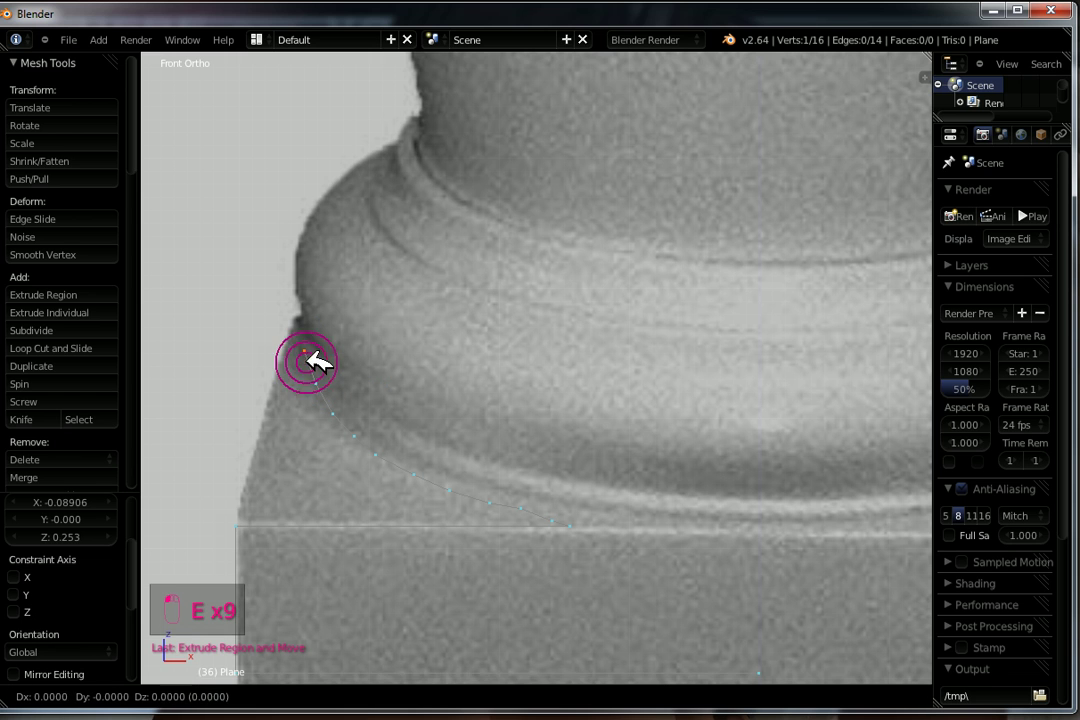
click(301, 325)
Step: Extrude vertices along the moulding's outer bulge up to the notch below the shaft
key(e)
click(298, 295)
key(e)
click(302, 246)
key(e)
click(312, 214)
key(e)
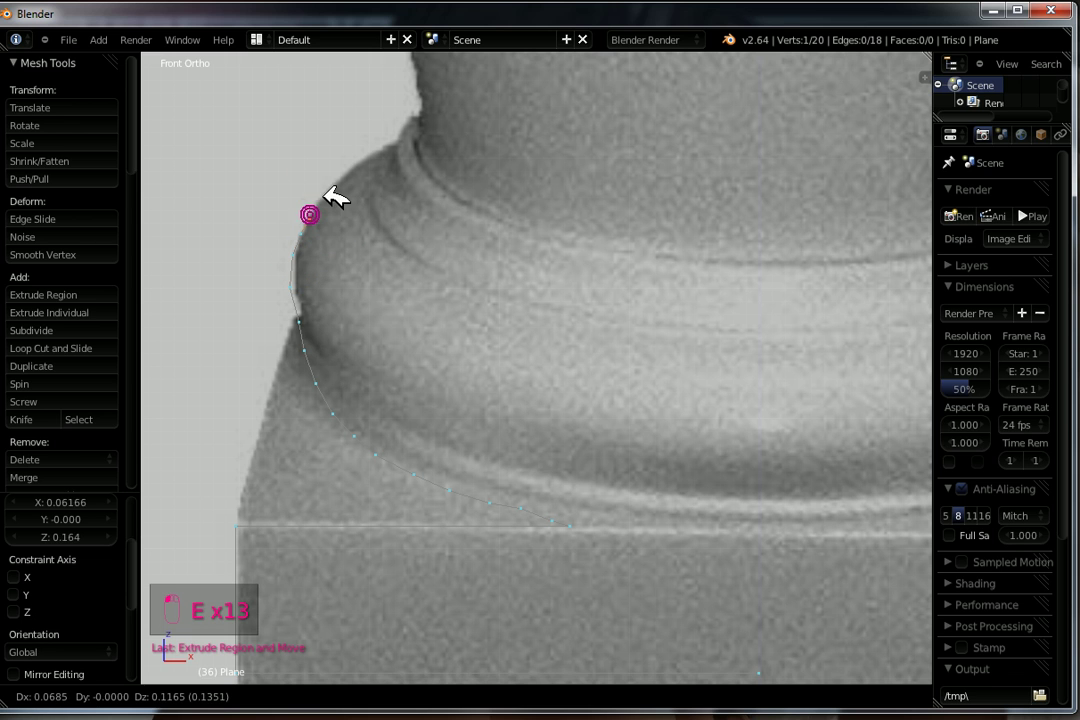
click(340, 182)
key(e)
click(363, 164)
key(e)
click(380, 143)
key(e)
click(421, 133)
Step: Trace the small fillet above the moulding with short vertex extrusions, ending at the foot of the shaft
key(e)
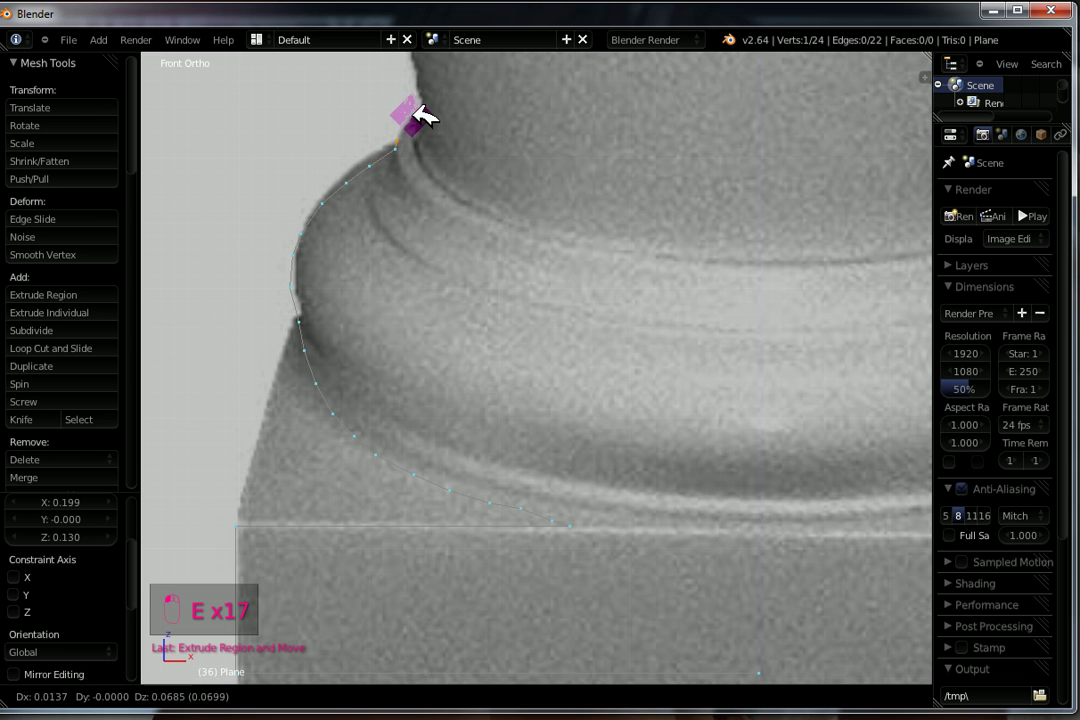
click(413, 112)
key(e)
click(412, 104)
key(e)
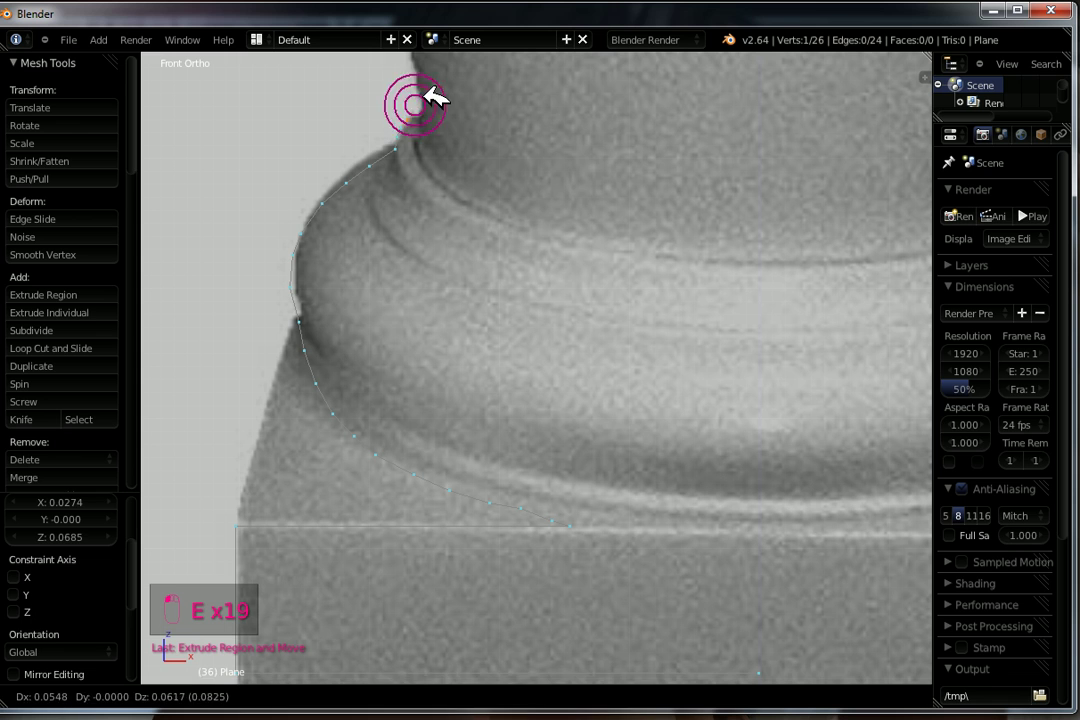
click(428, 95)
key(e)
click(443, 90)
key(e)
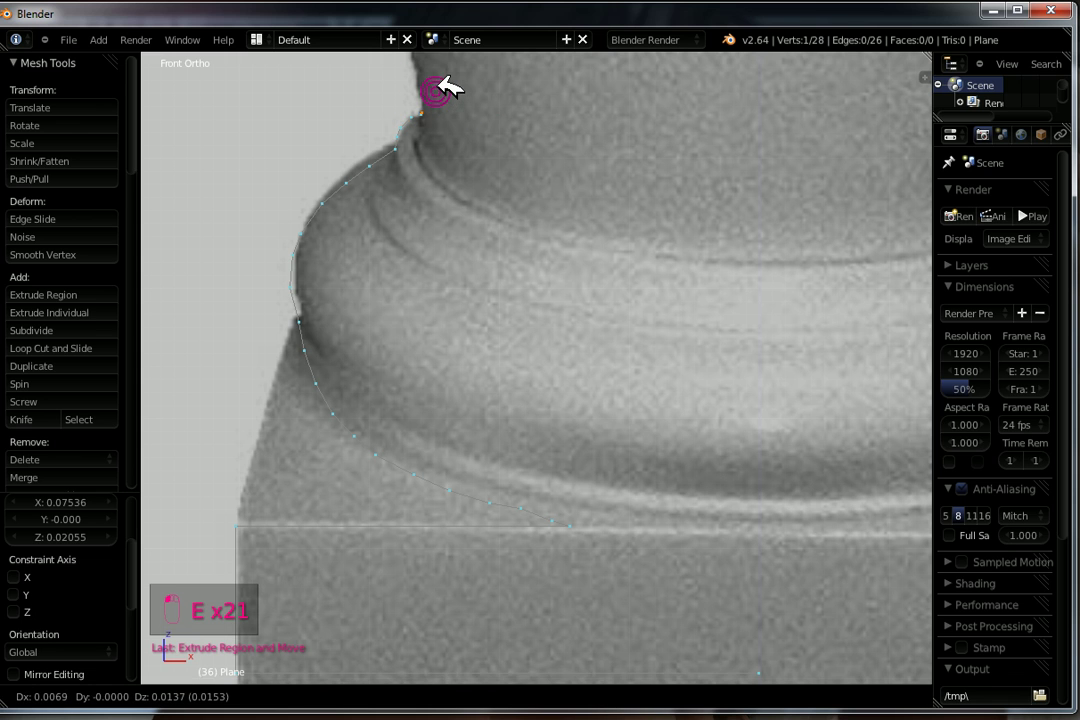
click(452, 82)
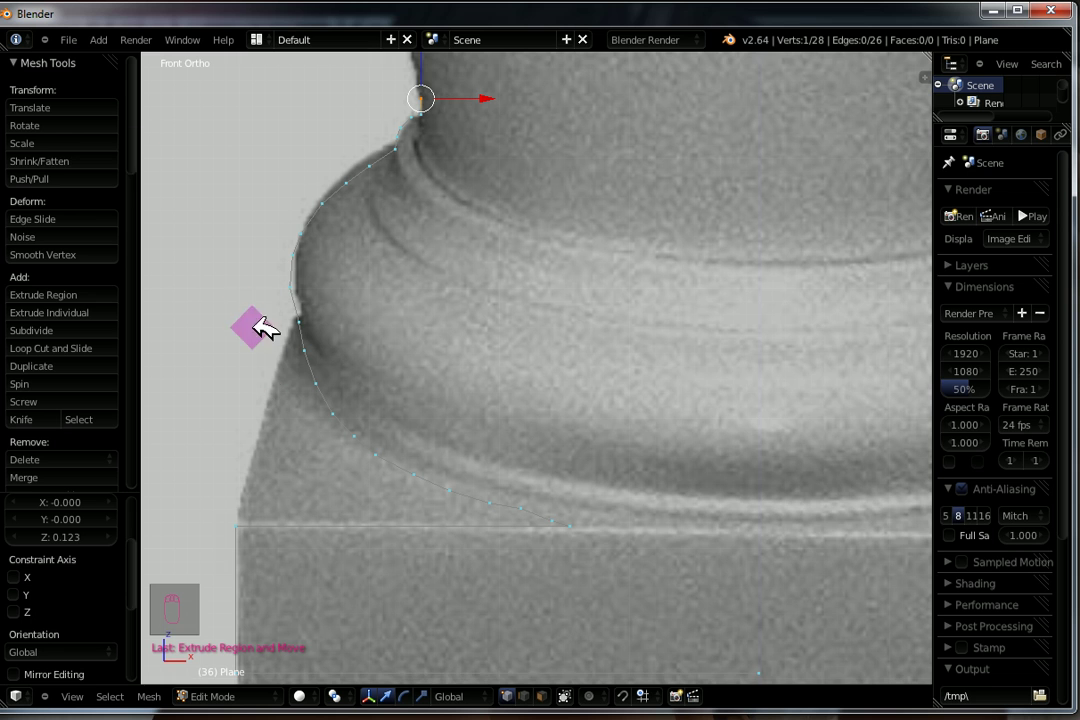
Step: Move the two vertices just below the moulding's widest point outward along X
scroll(325, 345, up, 2)
right_click(303, 314)
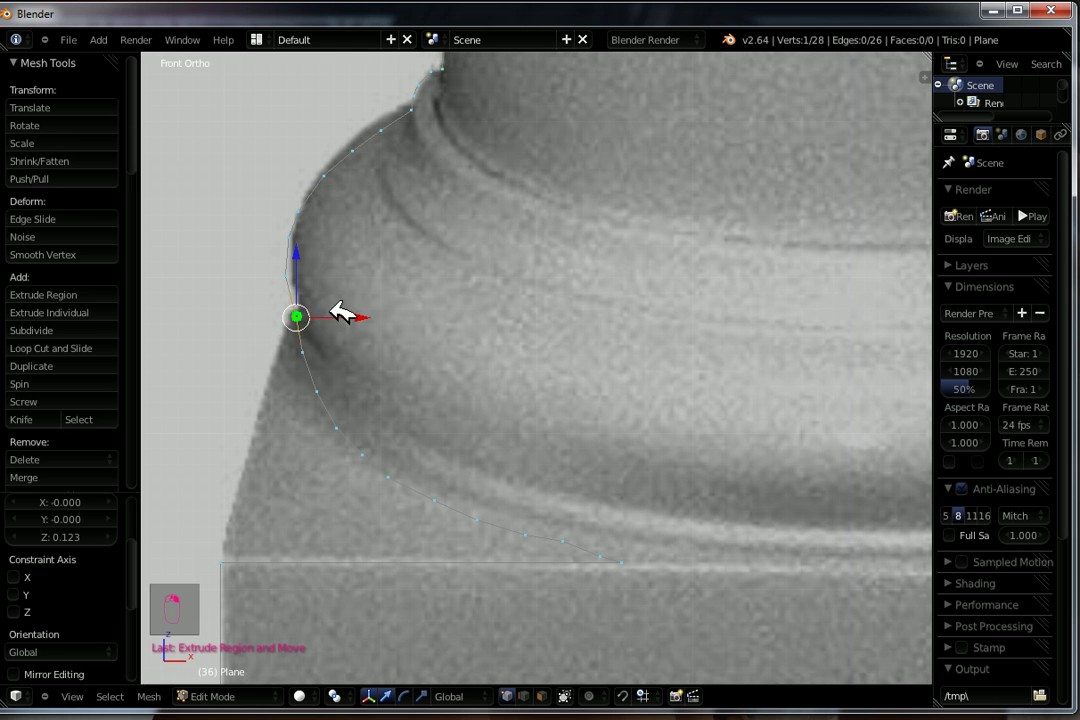
key(g)
key(x)
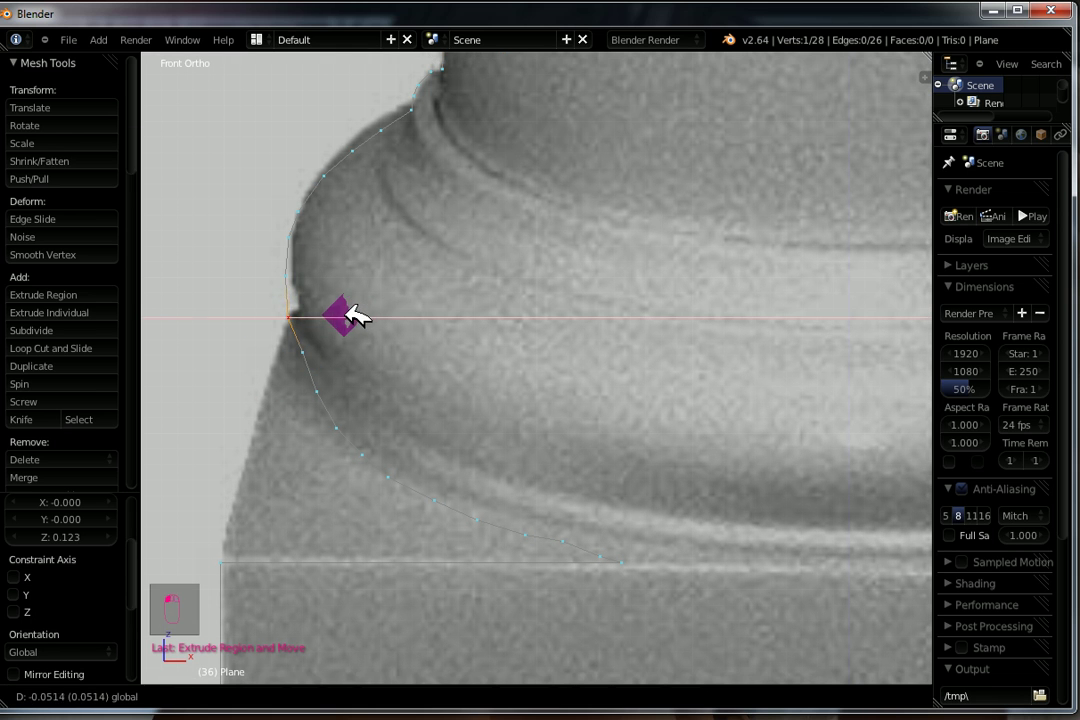
click(352, 316)
right_click(325, 351)
key(g)
key(x)
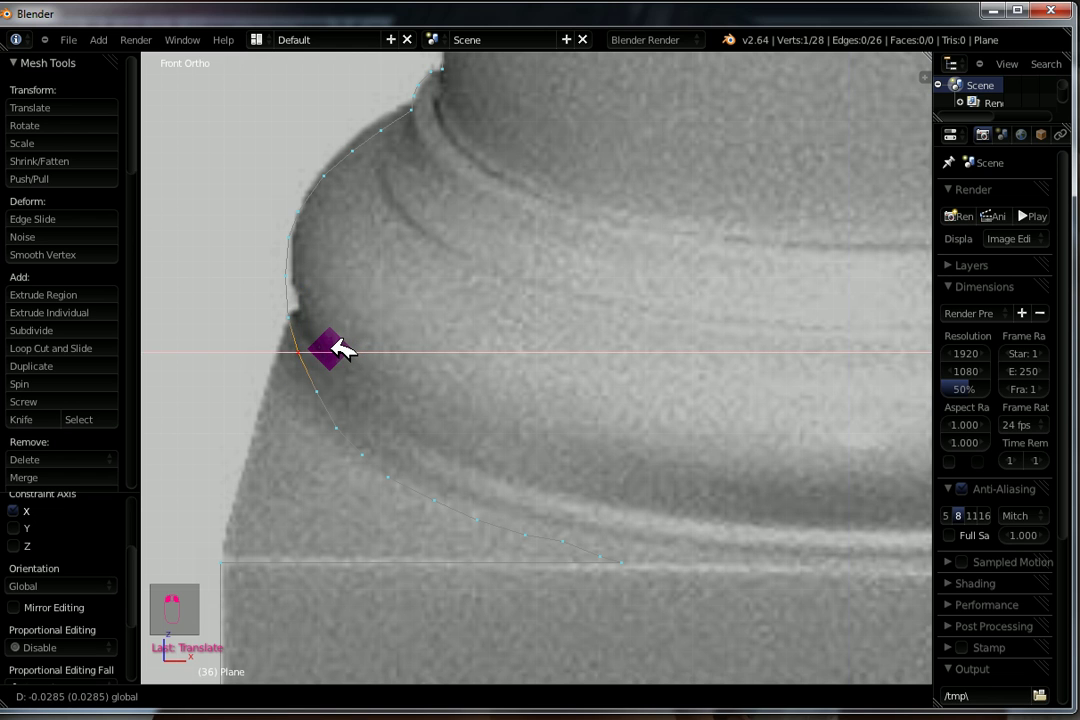
click(336, 348)
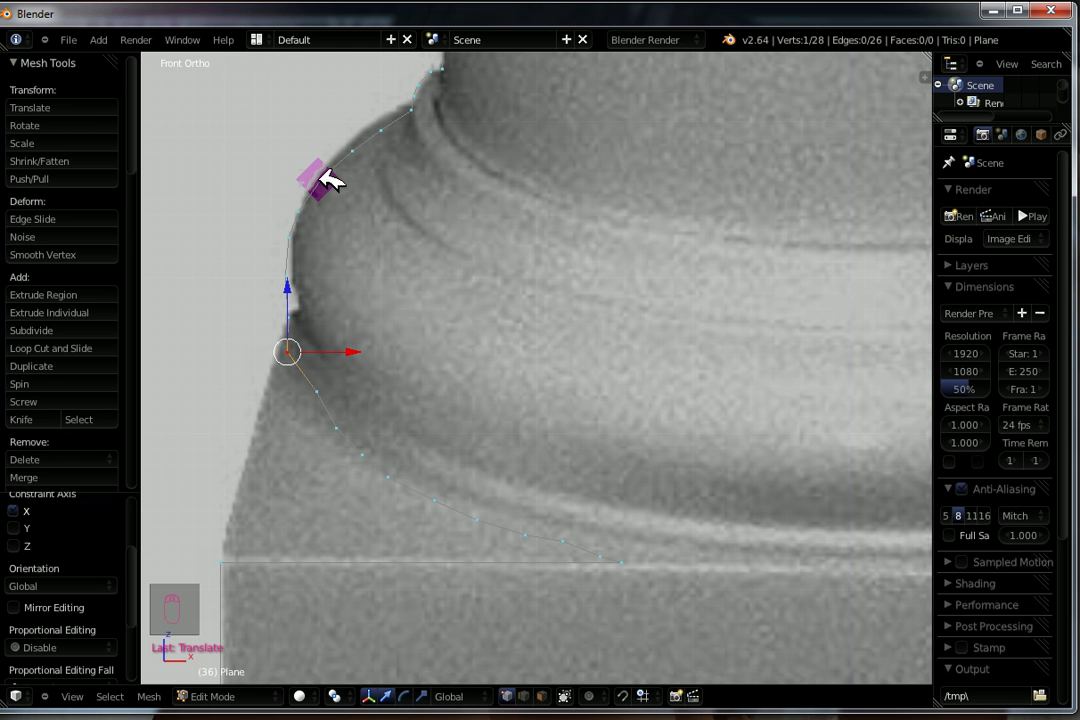
Step: Adjust the vertices on the moulding's upper curve along Z and X to follow the reference outline up to the notch
right_click(330, 174)
key(g)
key(z)
drag(320, 145, 320, 142)
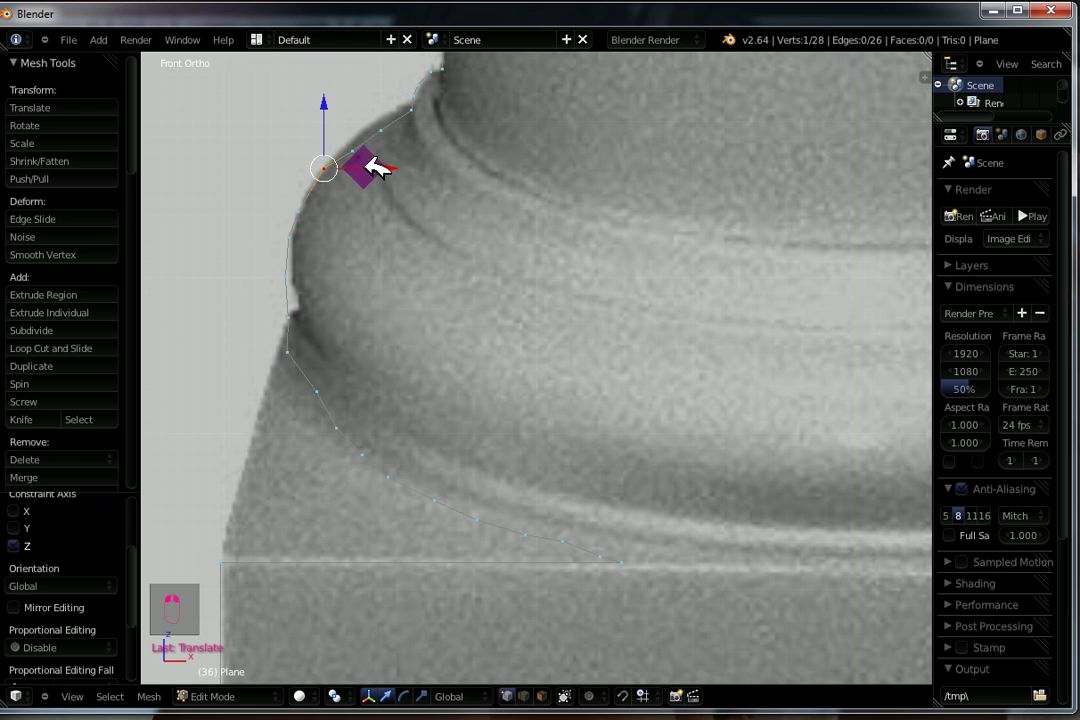
drag(374, 170, 371, 170)
right_click(354, 150)
drag(352, 118, 382, 58)
right_click(391, 134)
click(374, 103)
mouse_move(436, 111)
mouse_down()
mouse_move(451, 111)
mouse_move(445, 118)
mouse_up()
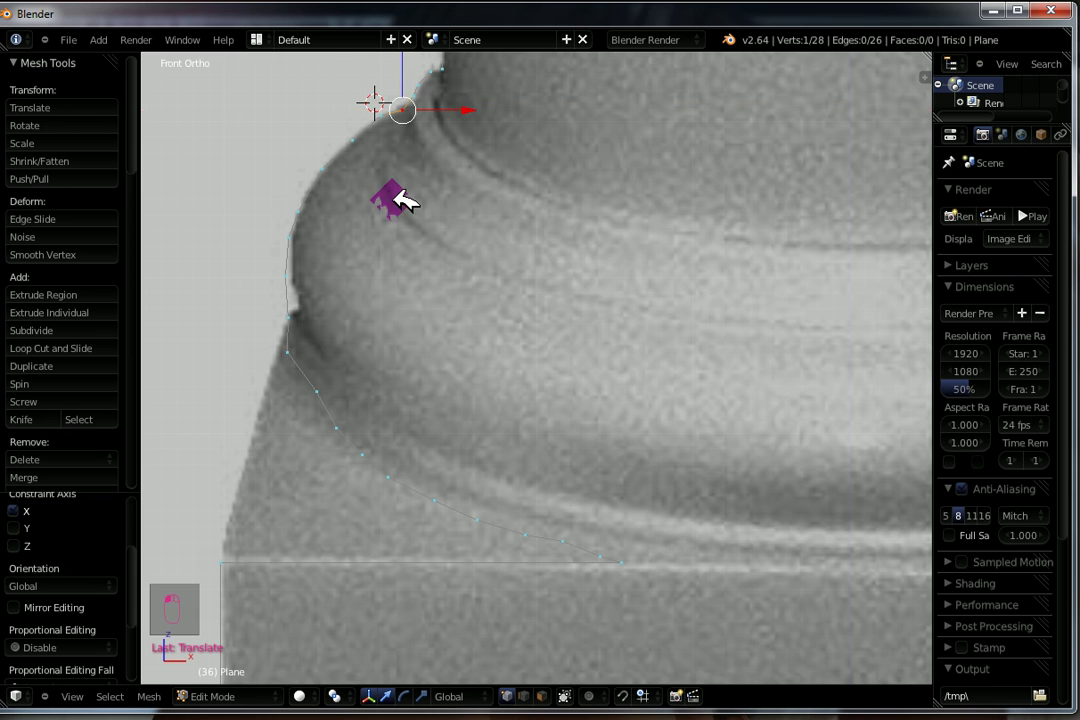
Step: Smooth the moulding's lower curve by shifting its side vertices along X
scroll(395, 195, down, 2)
right_click(327, 320)
drag(340, 321, 369, 319)
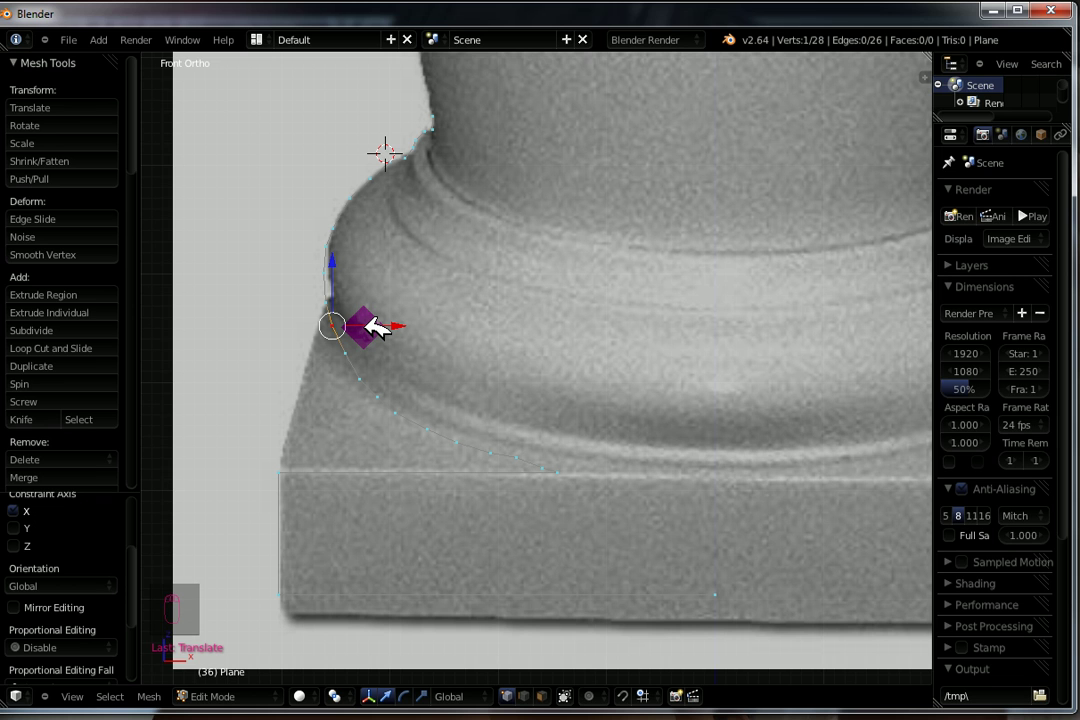
right_click(357, 378)
click(357, 378)
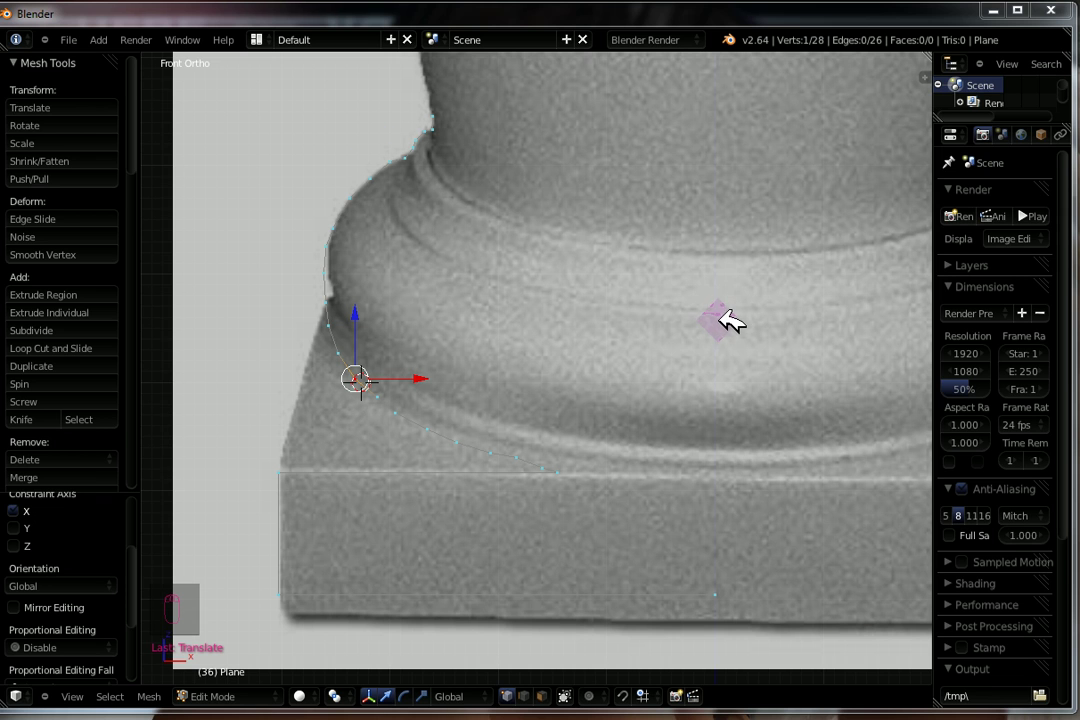
Step: Inspect the traced base profile from oblique angles, and return to front view farther up the column
middle_drag(687, 335, 686, 396)
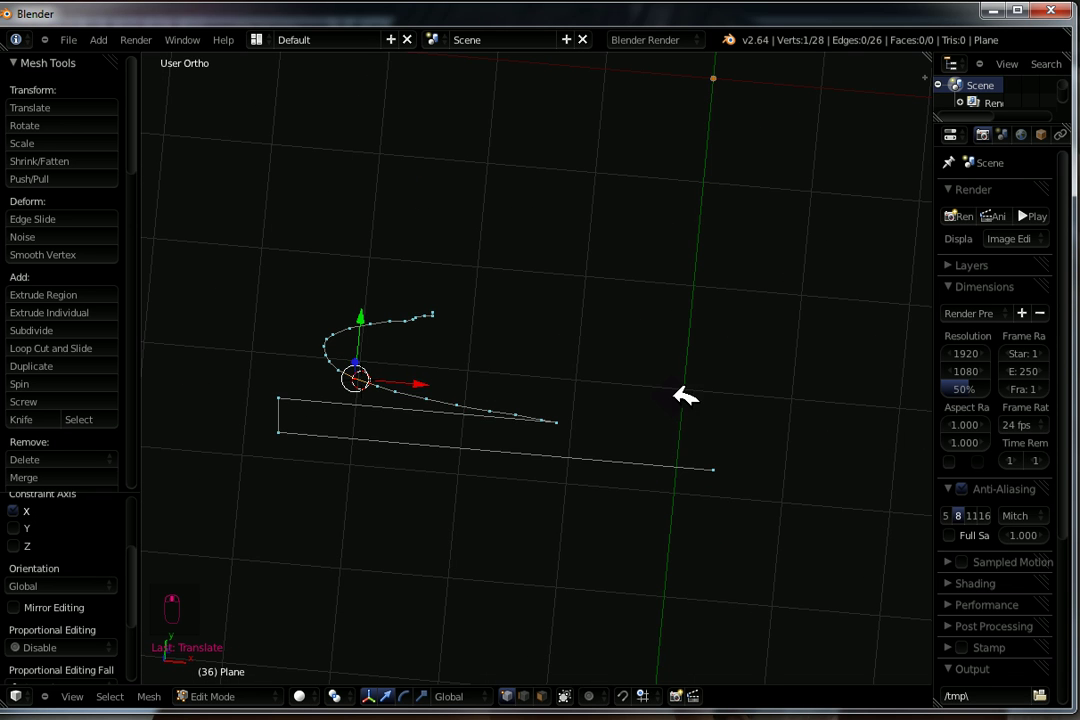
middle_drag(531, 412, 500, 202)
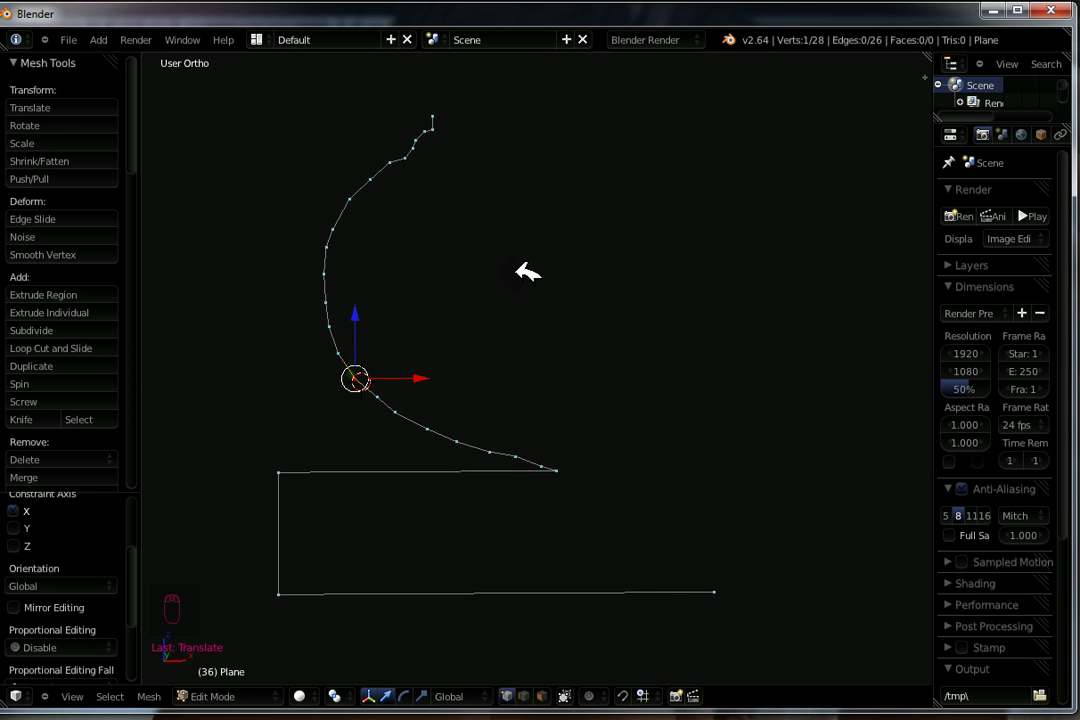
key(KP_1)
scroll(612, 270, down, 2)
shift+middle_drag(607, 161, 544, 483)
shift+middle_drag(598, 242, 593, 338)
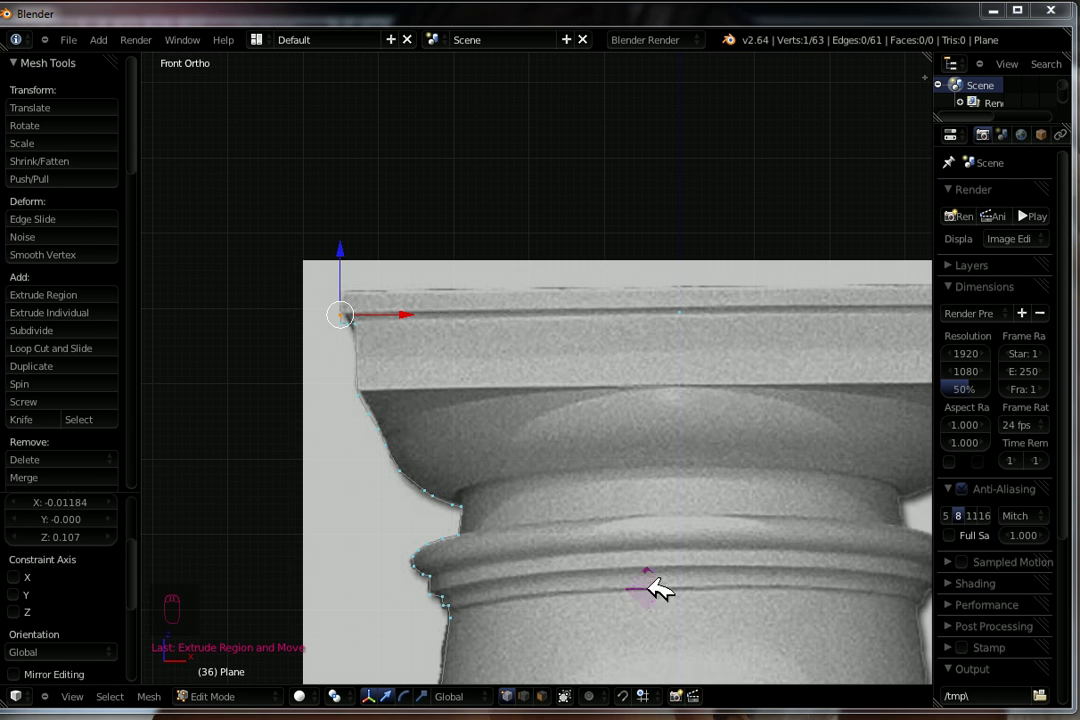
Step: Move the third shaft vertex below the capital slightly outward along X to smooth the shaft's curve
middle_drag(687, 554, 683, 537)
middle_drag(357, 381, 468, 653)
middle_drag(470, 565, 557, 415)
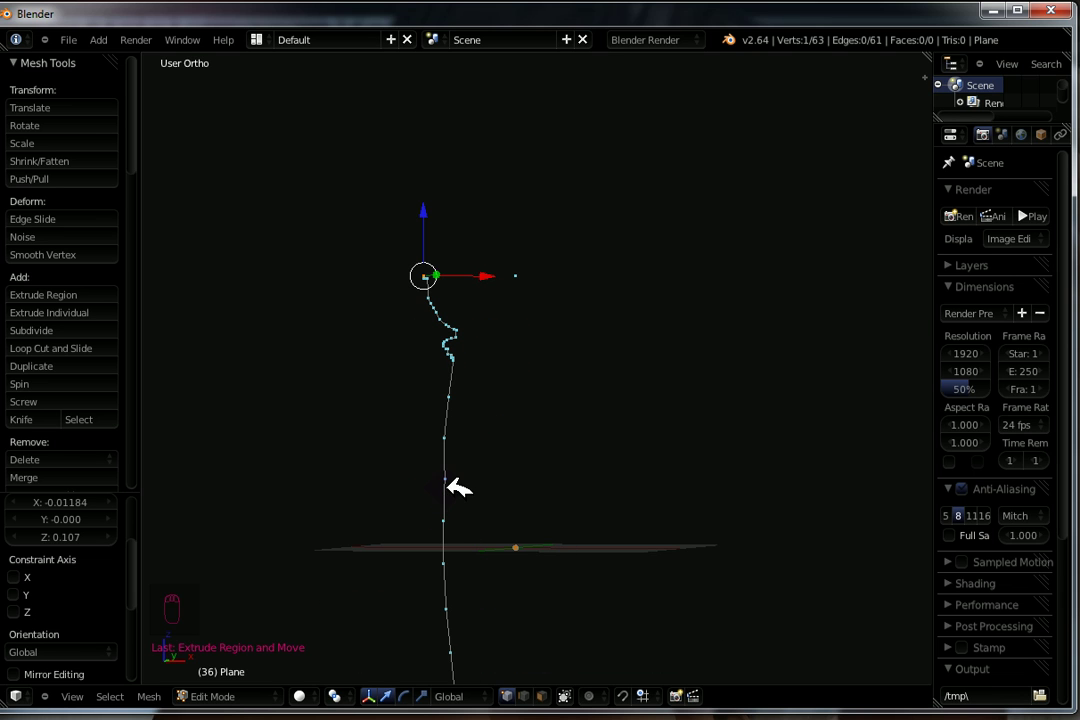
right_drag(446, 483, 494, 480)
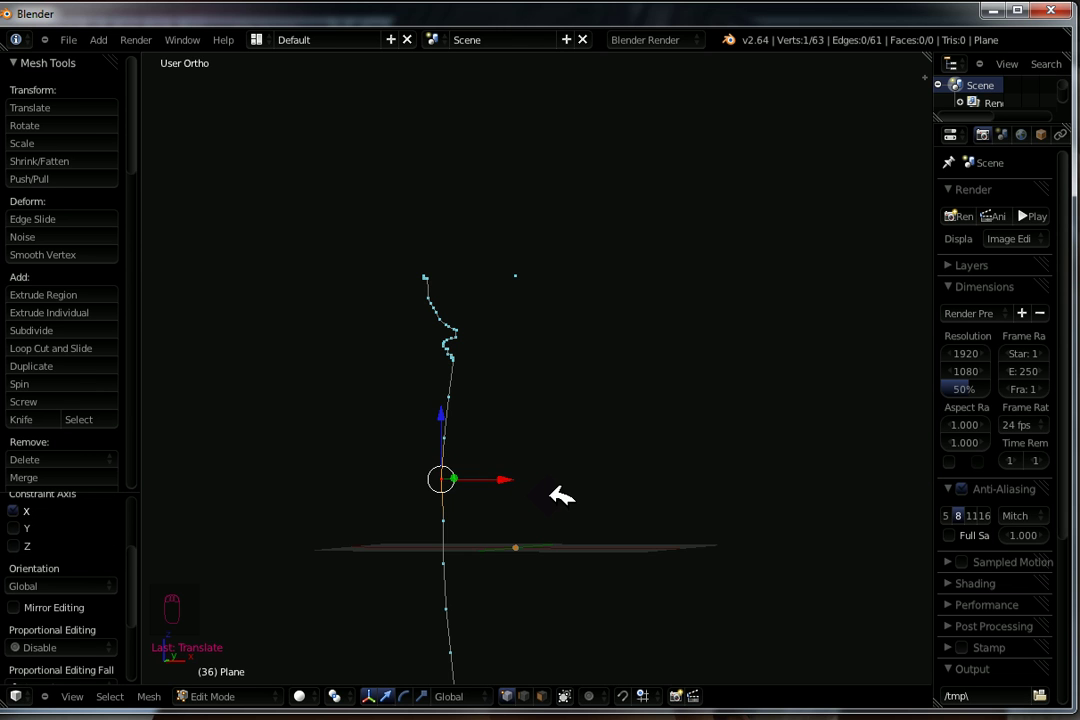
Step: Raise the end vertex at the capital's upper outer corner along Z
scroll(513, 296, up, 5)
scroll(559, 518, down, 1)
shift+middle_drag(559, 518, 558, 556)
scroll(558, 556, down, 1)
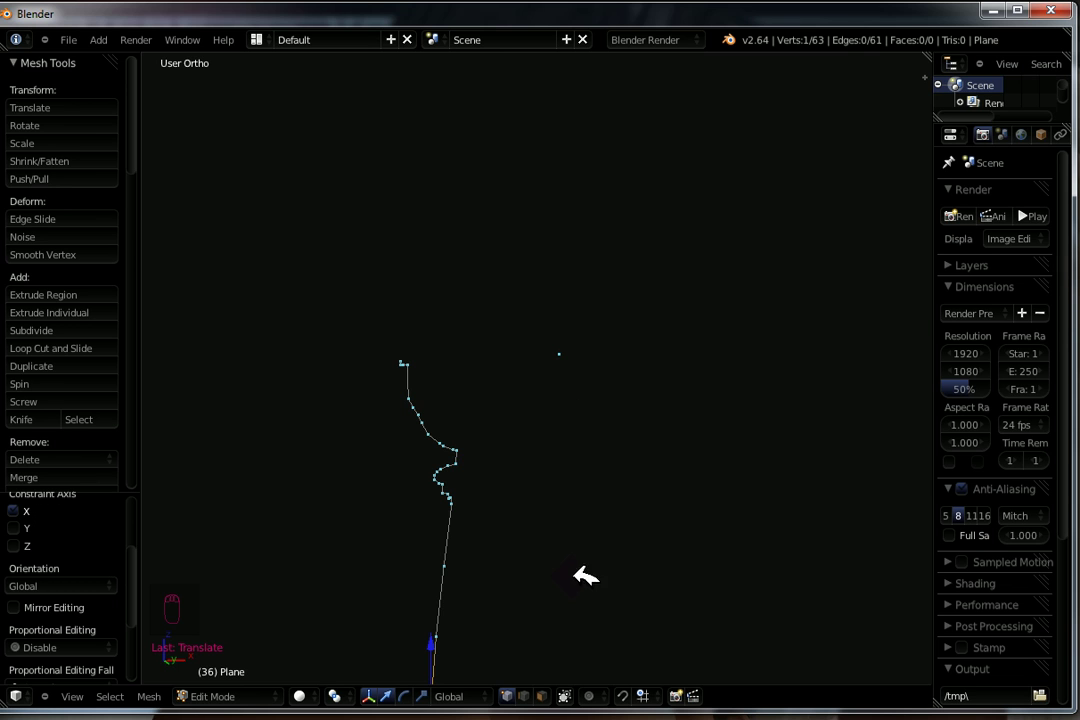
scroll(566, 457, up, 3)
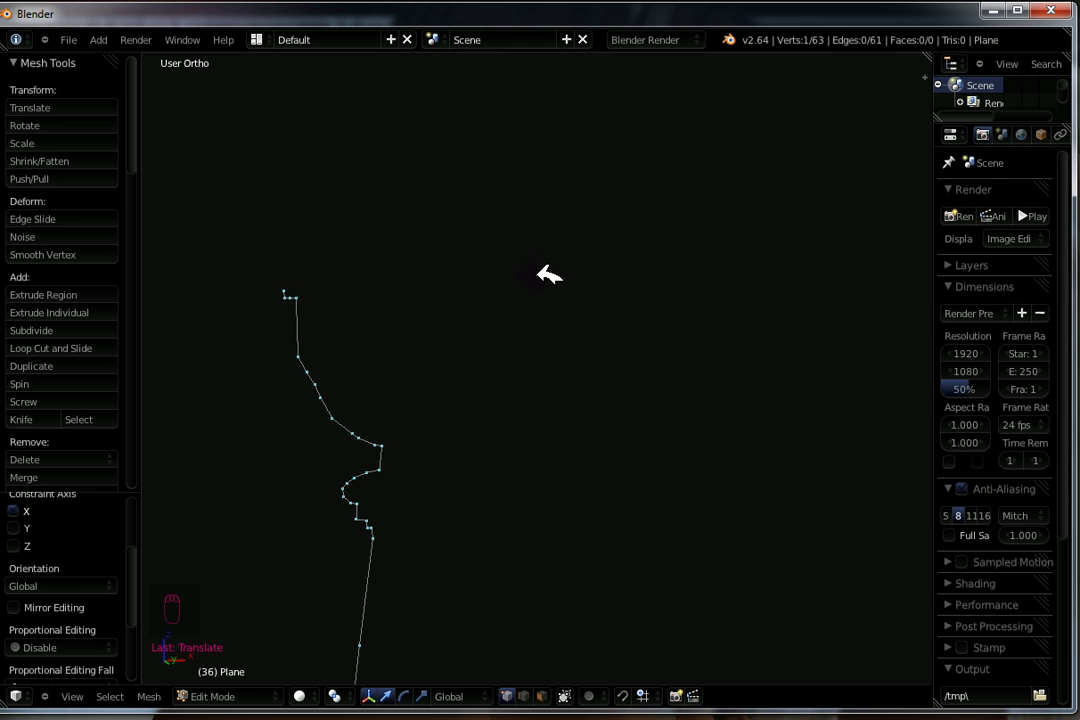
right_click(286, 291)
key(g)
key(z)
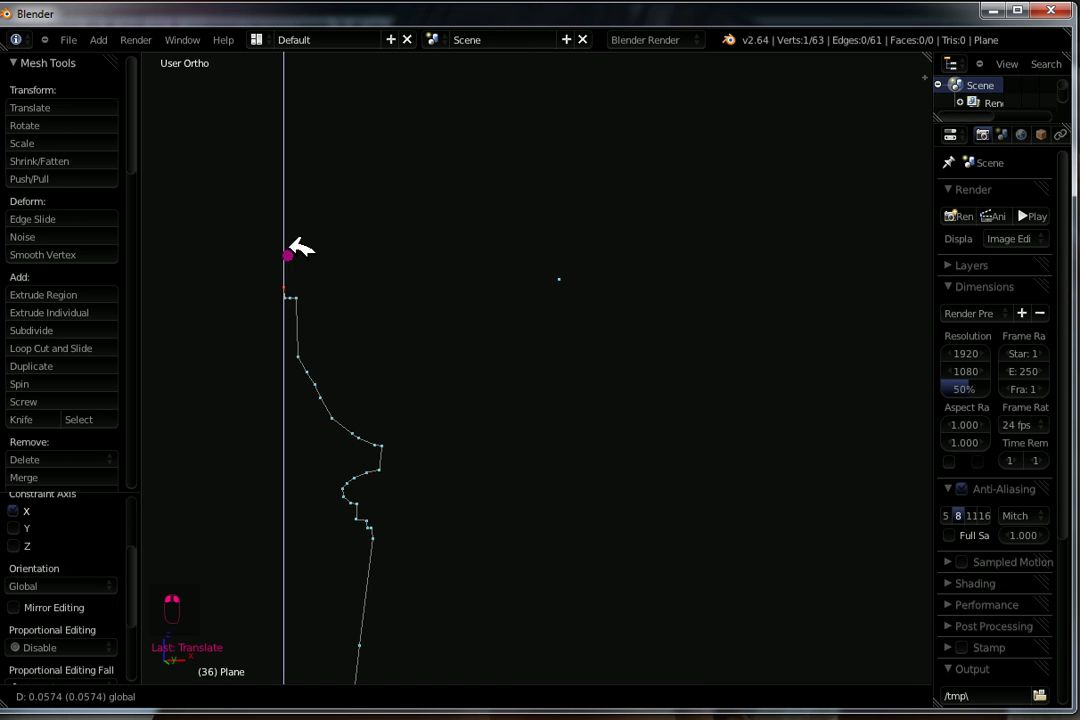
click(290, 285)
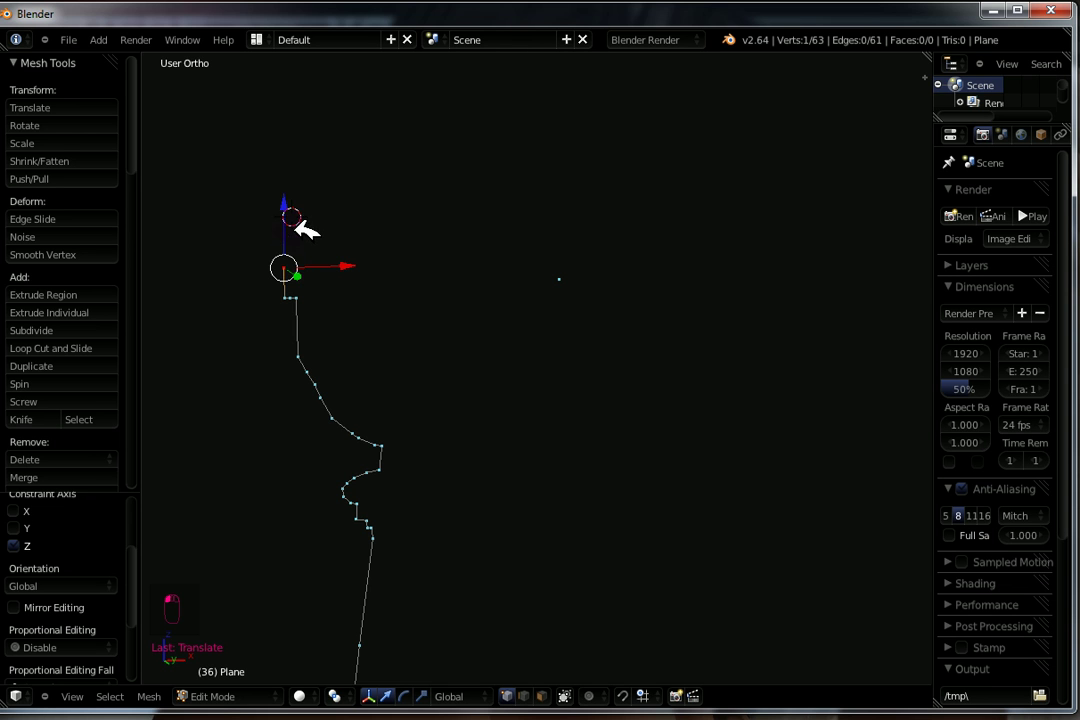
drag(288, 210, 295, 222)
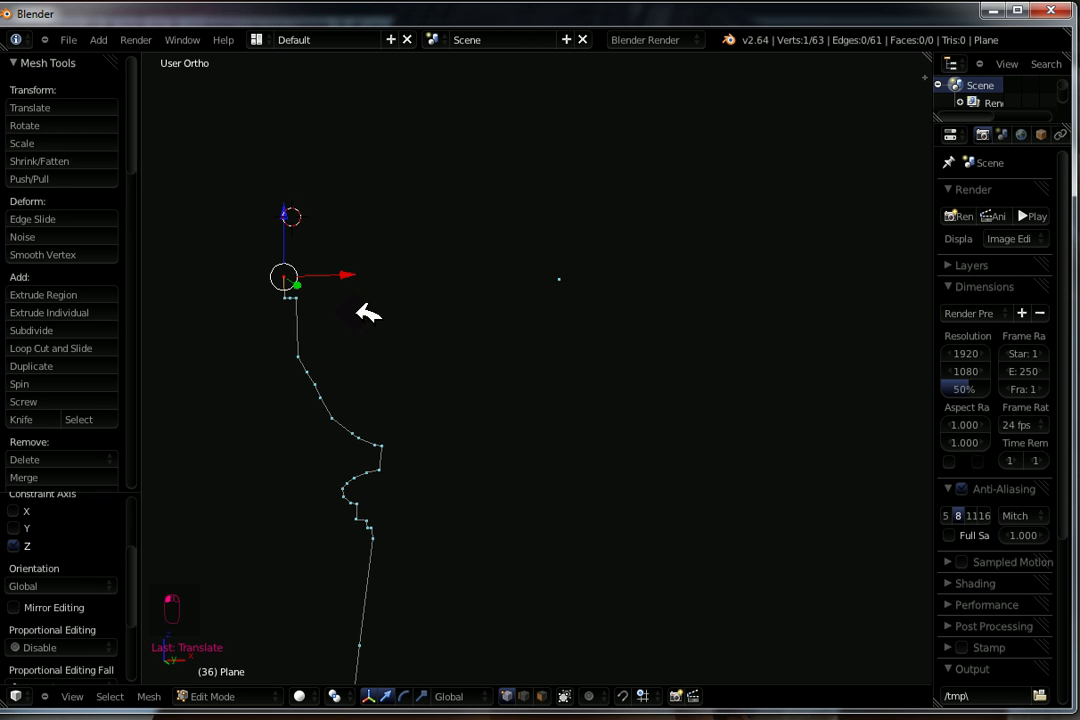
key(KP_1)
scroll(465, 275, up, 1)
scroll(465, 277, down, 1)
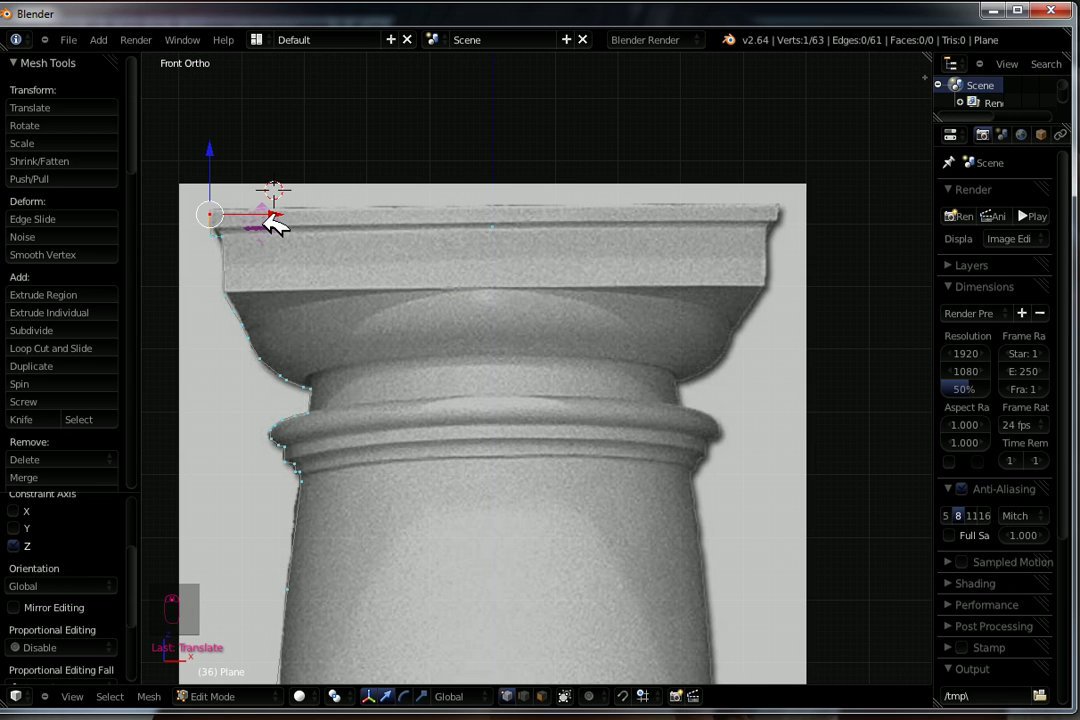
key(b)
drag(478, 186, 516, 232)
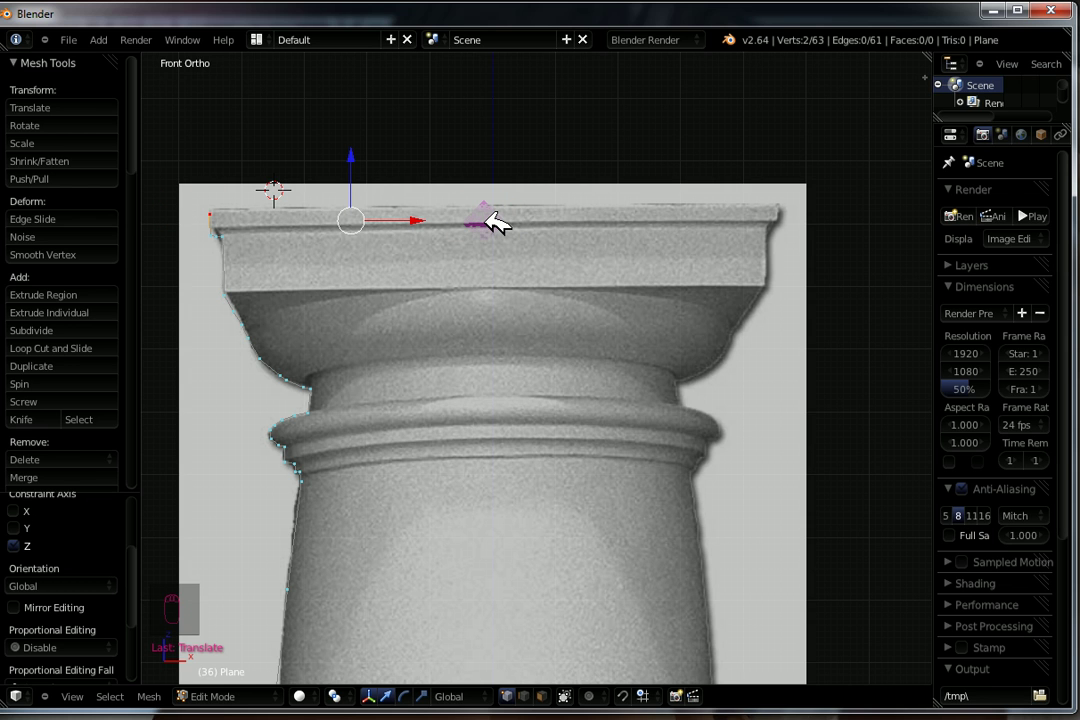
key(s)
text(z)
text(0)
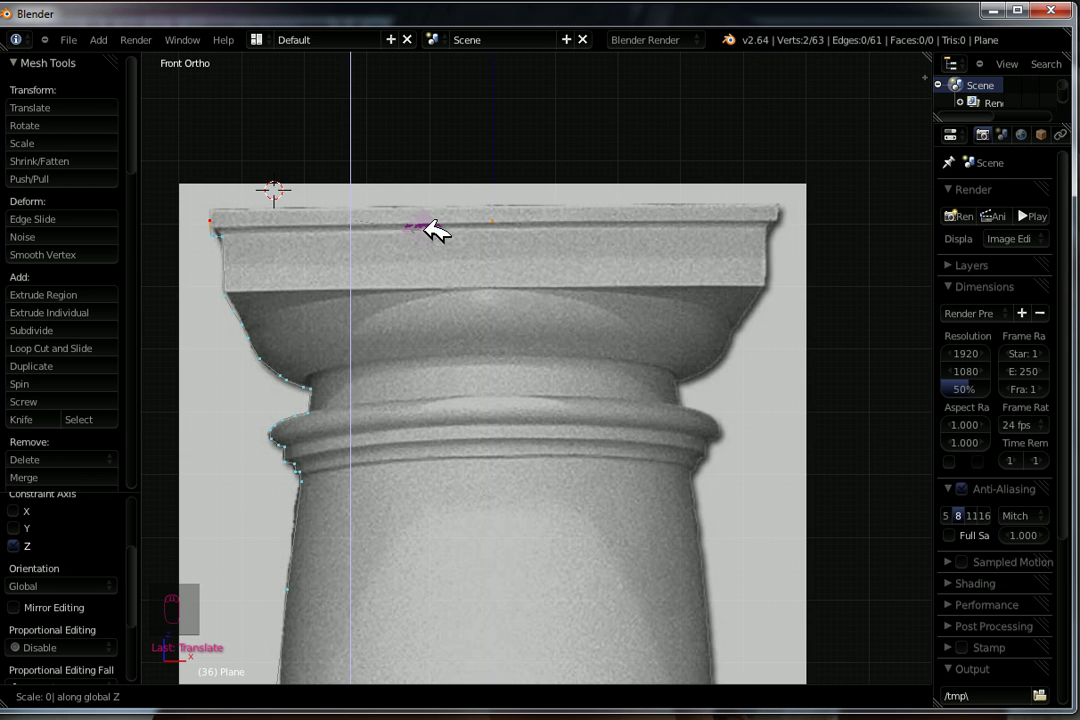
click(424, 229)
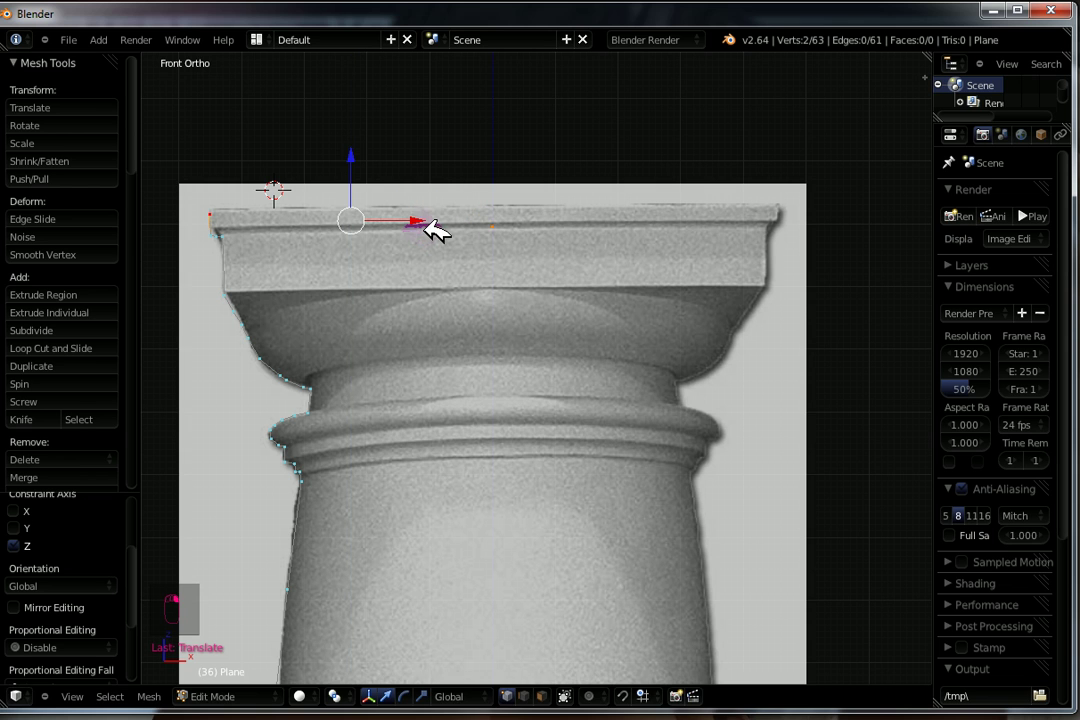
Step: Level the capital's upper outer vertex with the loose centre vertex by scaling both to 0 along Z, and join them with an edge
scroll(430, 228, up, 2)
ctrl+scroll(513, 258, up, 3)
middle_drag(543, 258, 538, 254)
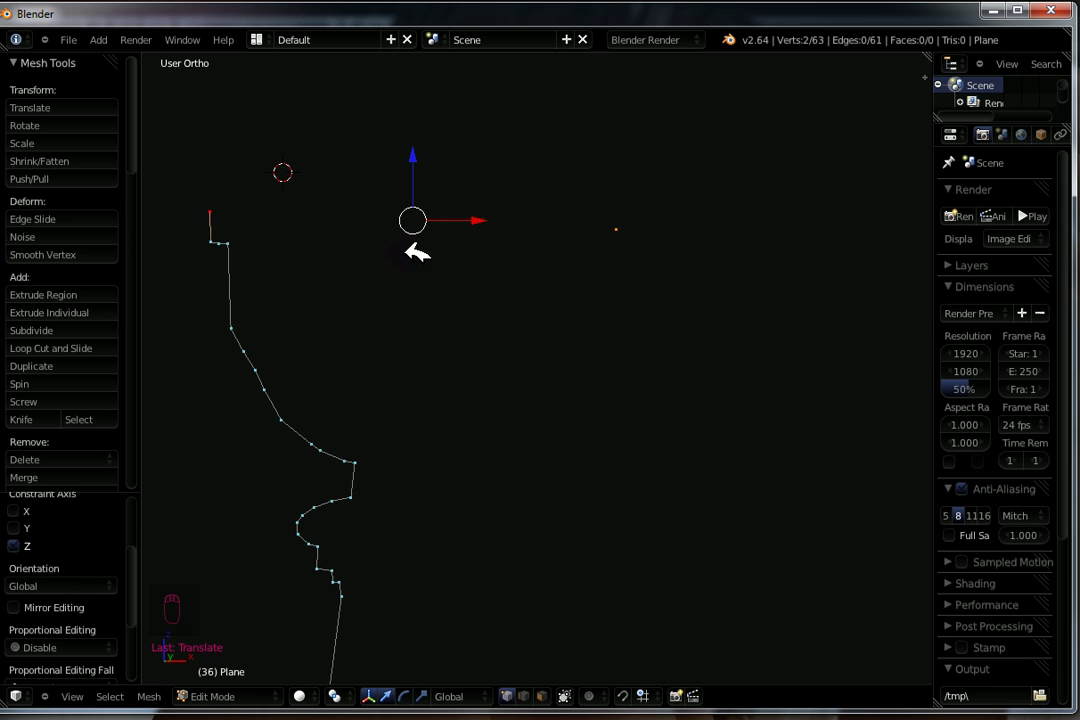
key(a)
key(b)
drag(189, 190, 240, 210)
key(b)
drag(530, 193, 655, 265)
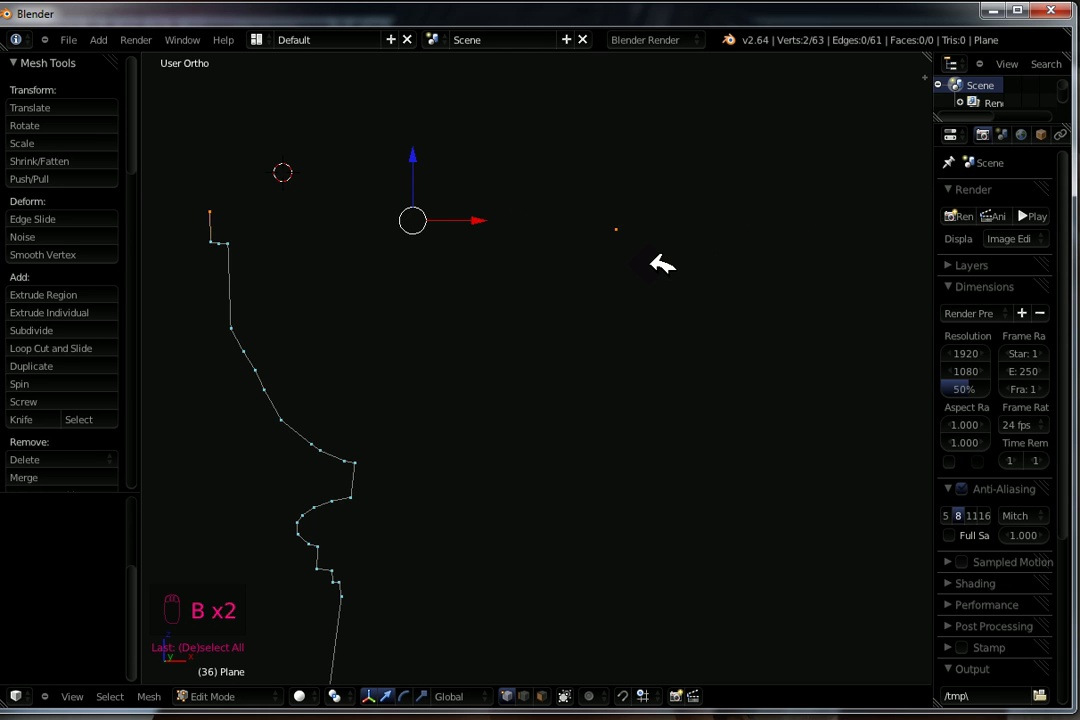
key(s)
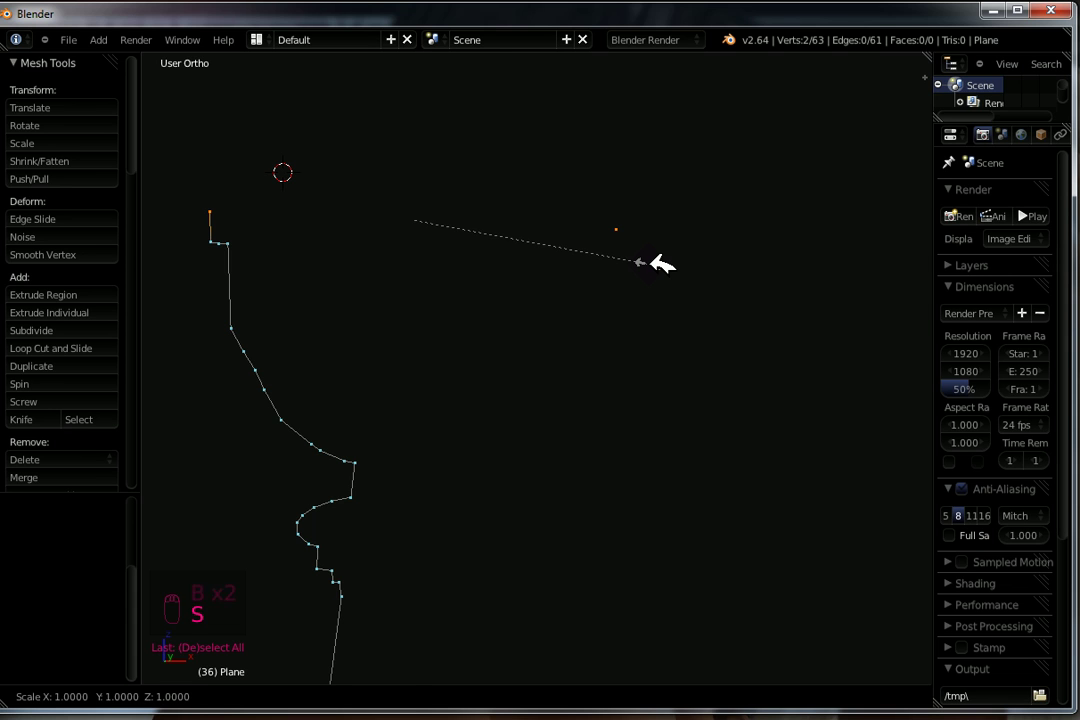
text(z)
text(0)
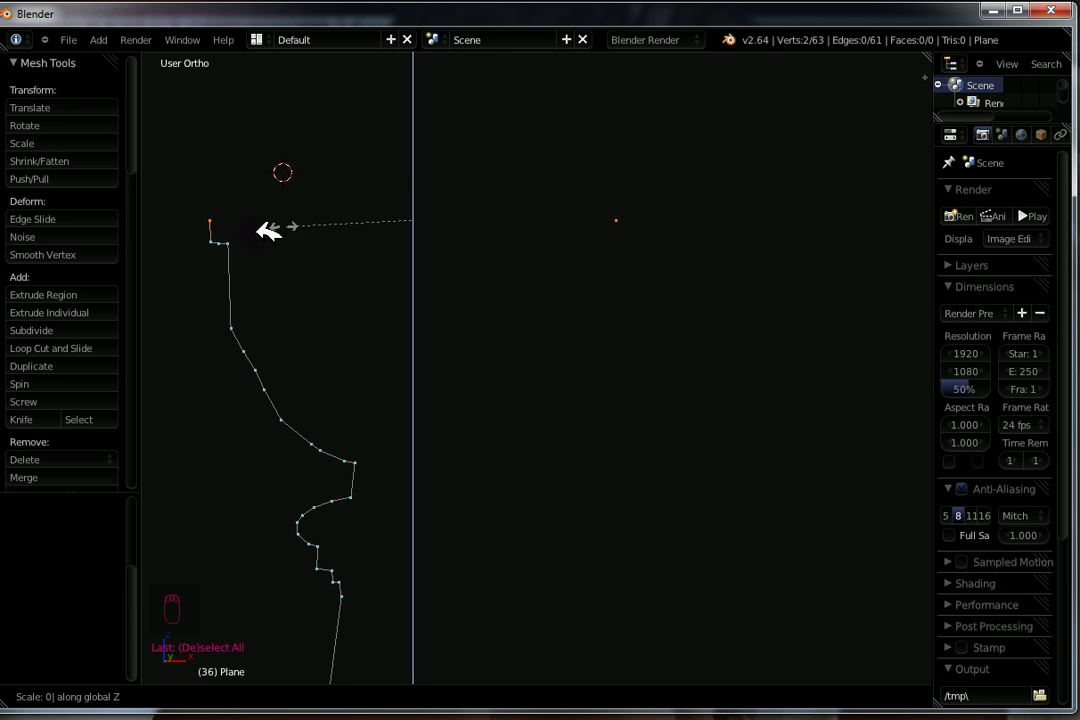
click(645, 262)
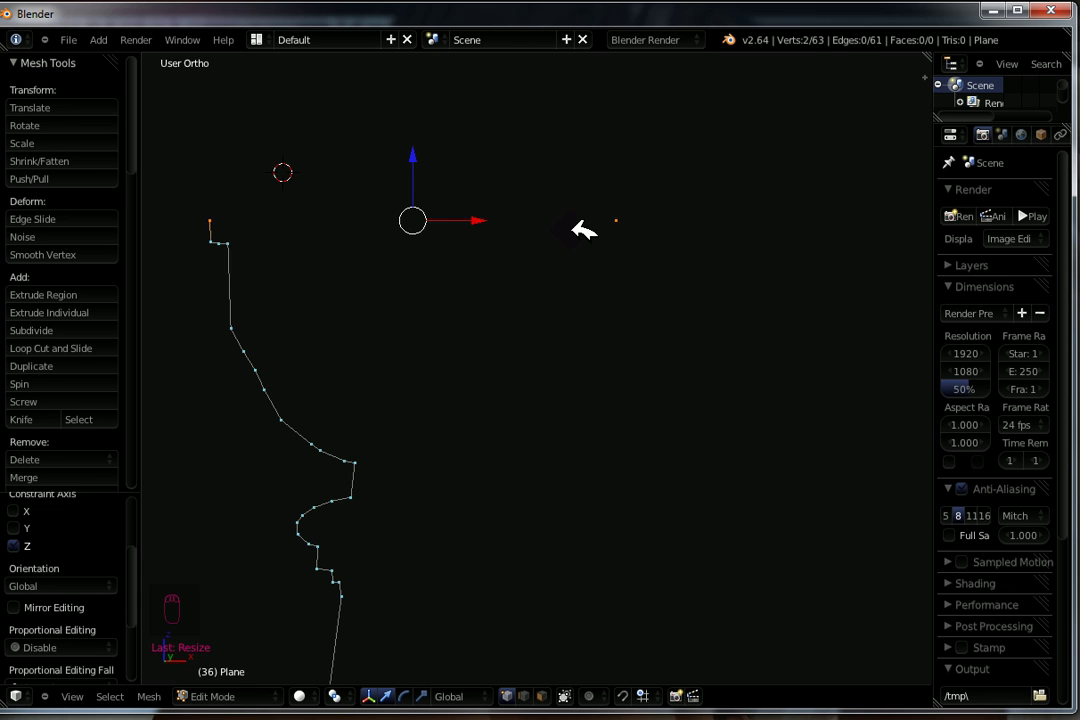
key(f)
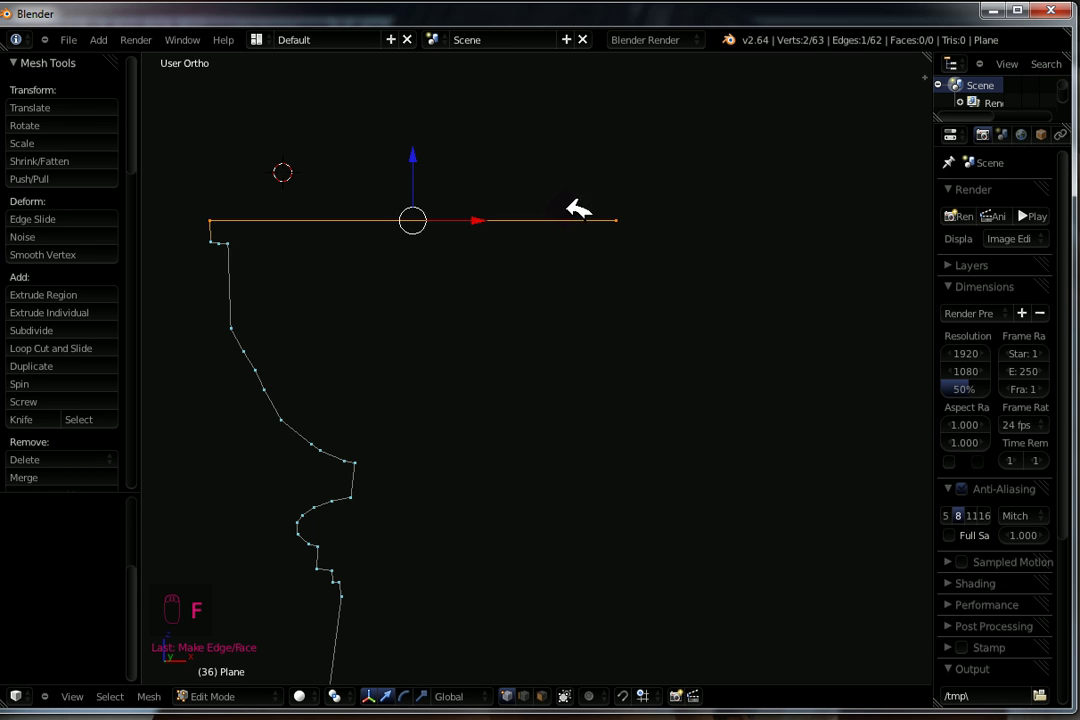
Step: Move the fourth shaft vertex below the capital slightly outward along X
scroll(590, 360, down, 4)
shift+middle_drag(622, 513, 559, 294)
scroll(603, 441, down, 5)
shift+middle_drag(591, 434, 544, 364)
scroll(580, 383, down, 1)
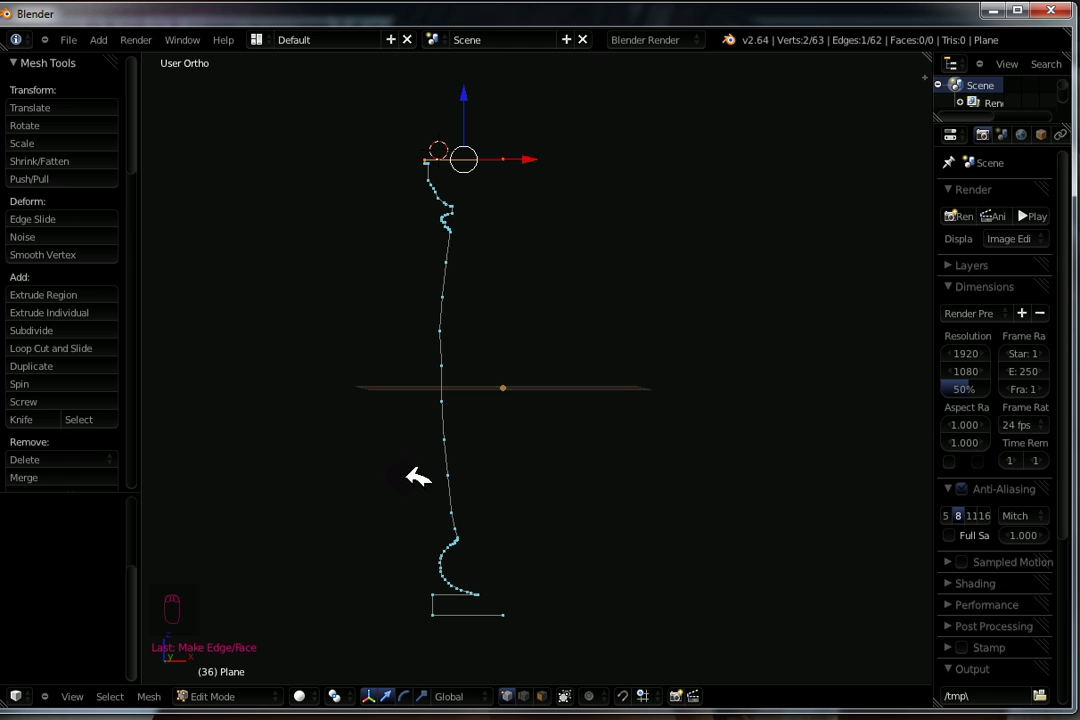
right_click(446, 364)
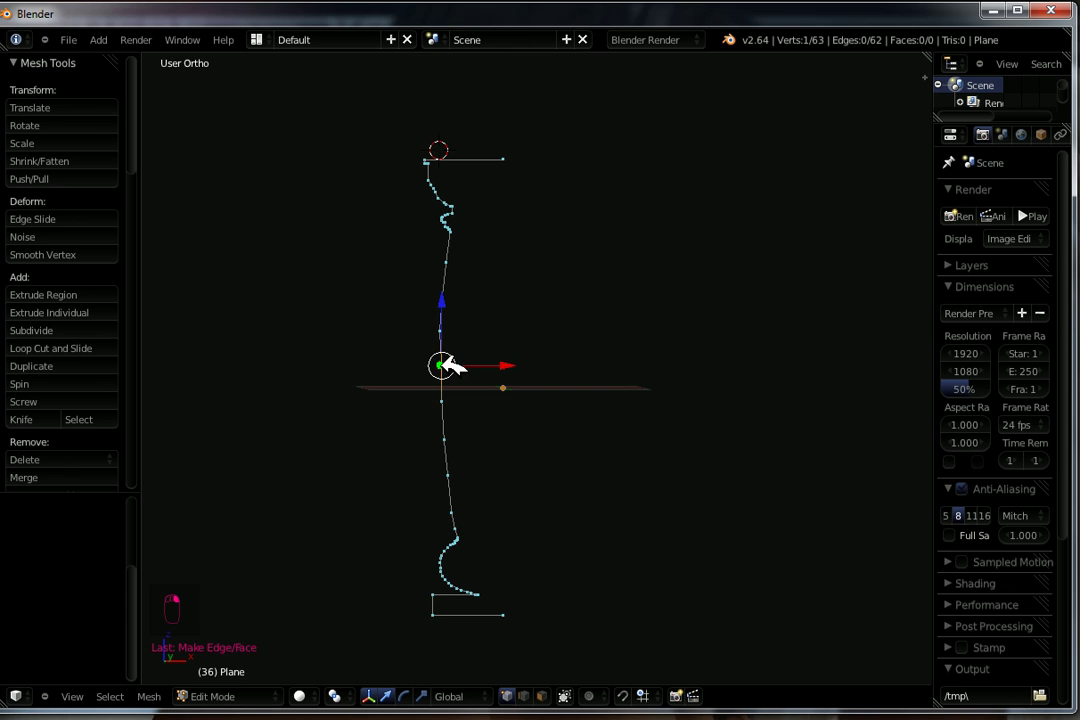
drag(503, 364, 503, 367)
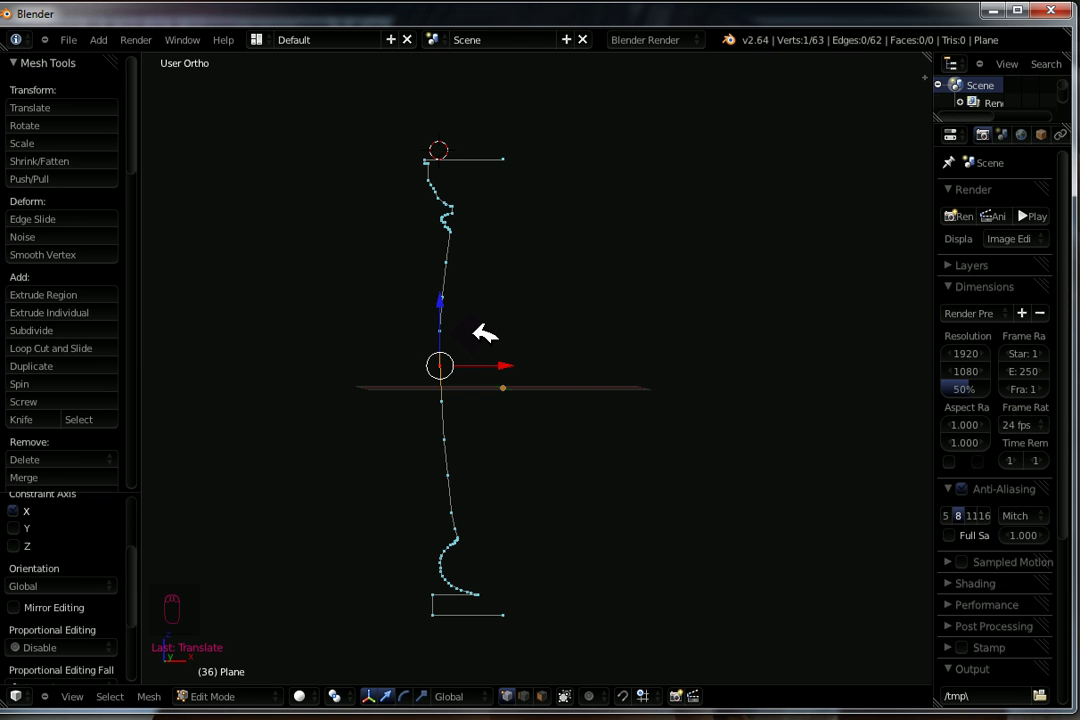
Step: Select the entire column profile and Spin it by 90 degrees
key(a)
key(a)
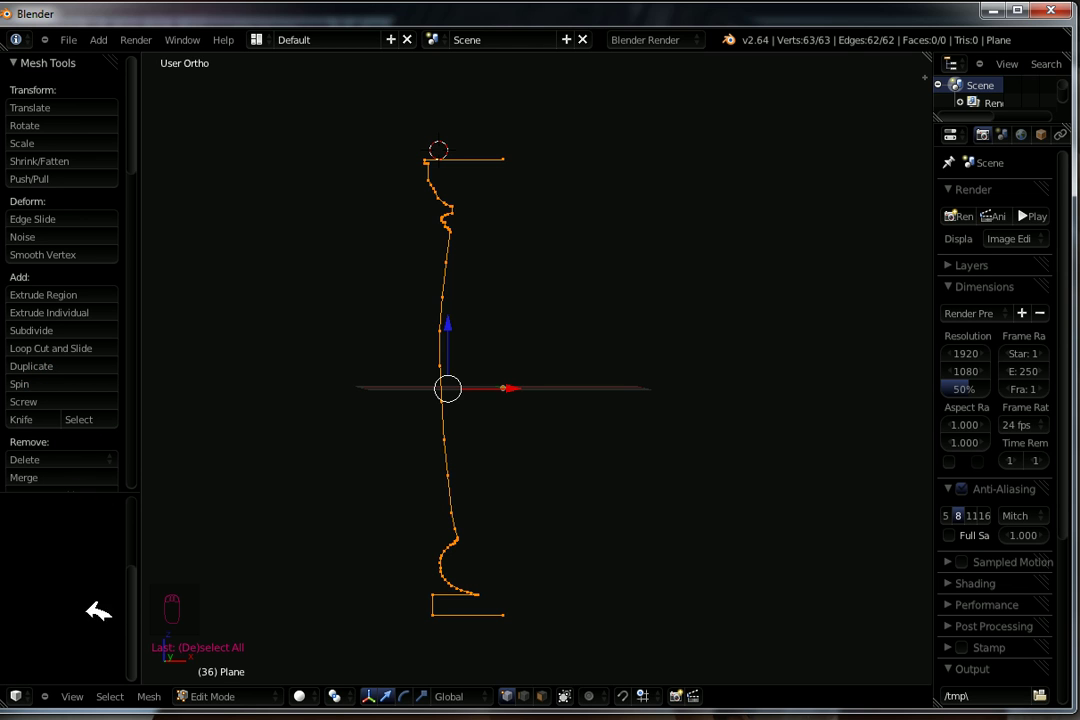
click(30, 384)
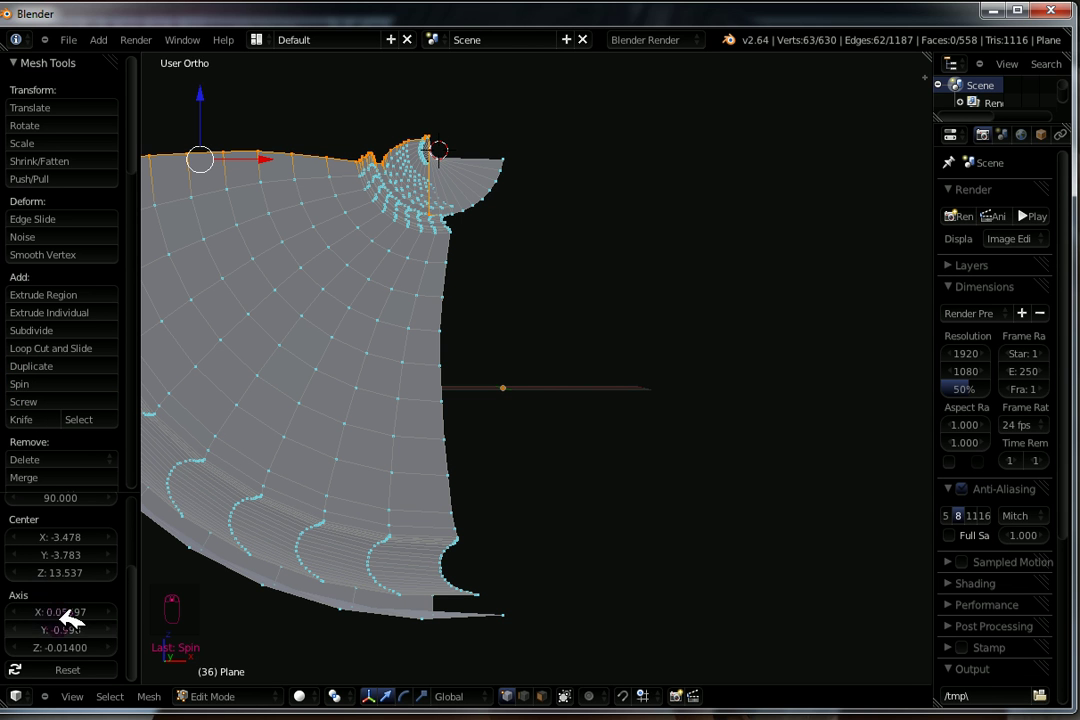
scroll(80, 607, up, 3)
scroll(87, 477, down, 3)
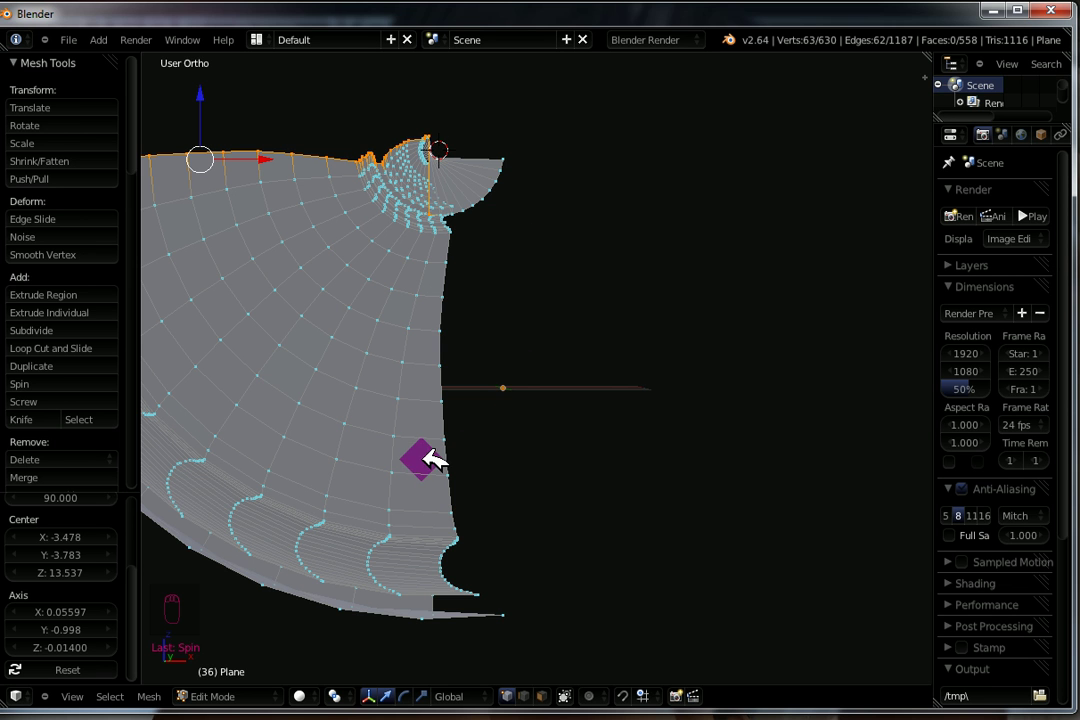
mouse_move(386, 458)
middle_down()
mouse_move(523, 369)
mouse_move(506, 402)
mouse_move(328, 330)
mouse_move(533, 318)
mouse_move(501, 357)
mouse_move(554, 345)
mouse_move(706, 372)
mouse_move(687, 410)
mouse_move(550, 511)
mouse_move(412, 492)
mouse_move(378, 337)
mouse_move(489, 345)
mouse_move(485, 337)
mouse_move(494, 381)
mouse_move(448, 429)
mouse_move(400, 429)
mouse_move(472, 432)
mouse_move(441, 441)
mouse_move(342, 429)
mouse_move(398, 437)
mouse_move(419, 366)
mouse_move(516, 304)
mouse_move(612, 310)
mouse_move(586, 352)
mouse_move(374, 429)
mouse_move(398, 441)
middle_up()
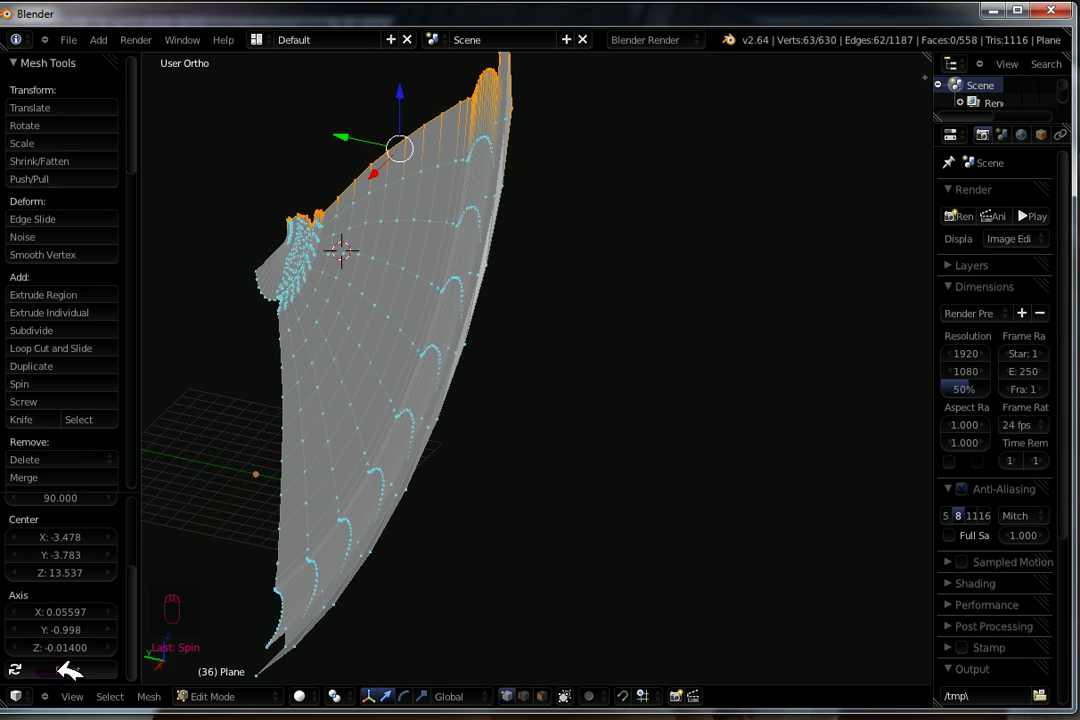
Step: Set the spin axis to X 0, Y 0, Z 1 so the profile revolves around the vertical
click(75, 612)
text(0)
key(Return)
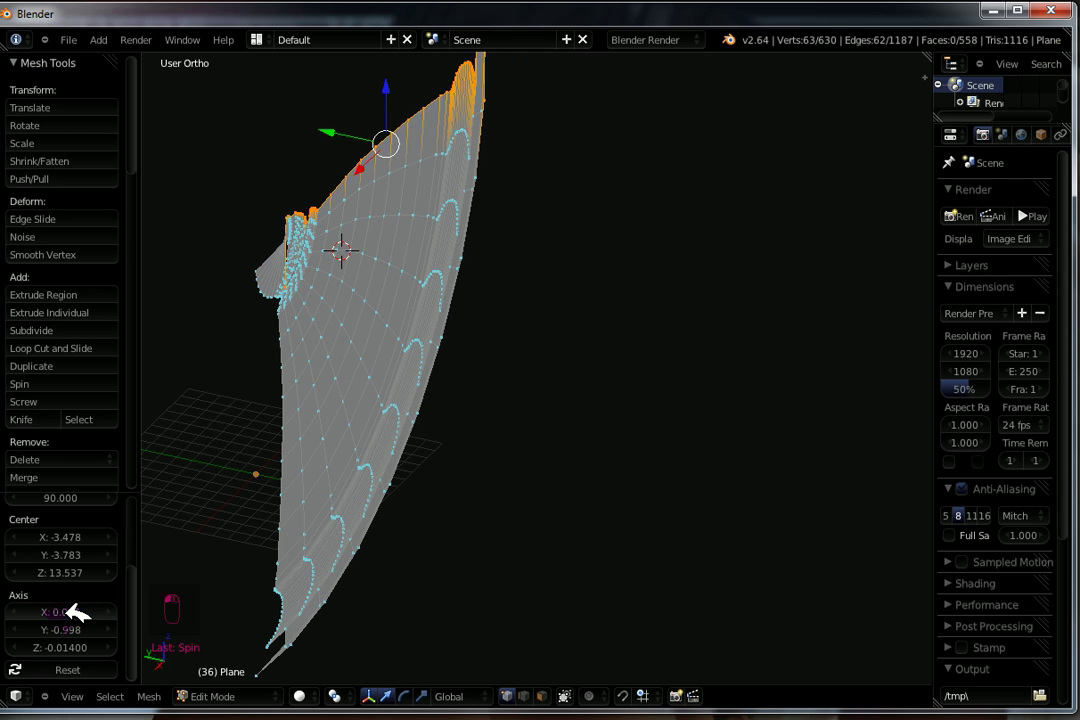
click(75, 629)
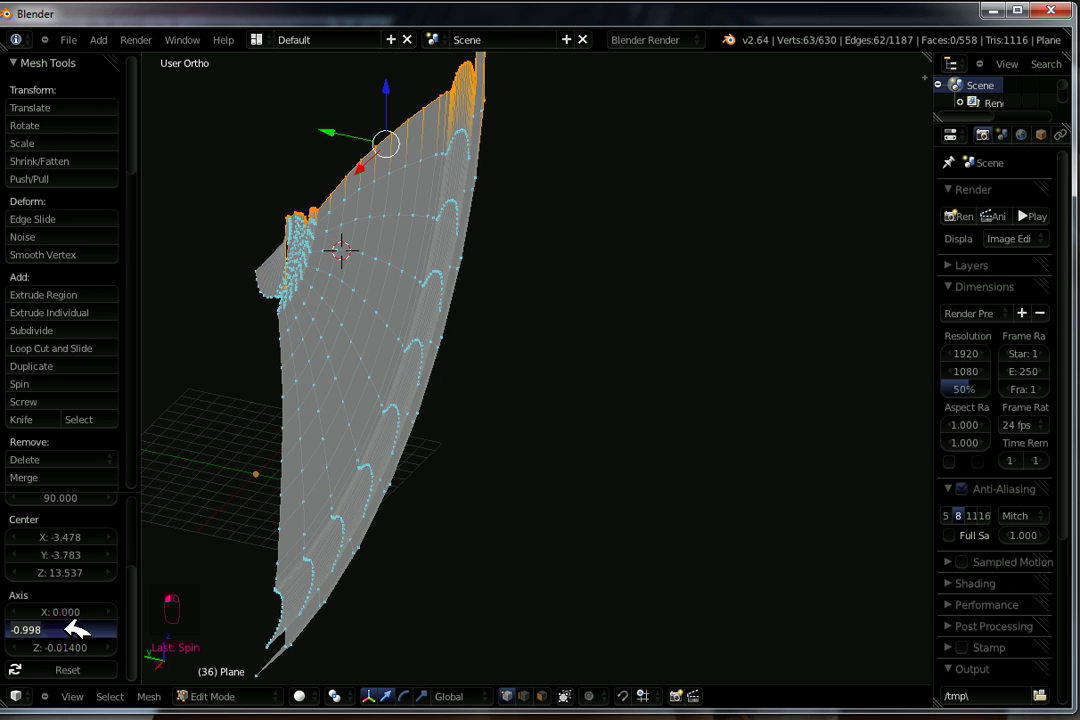
text(0)
key(Return)
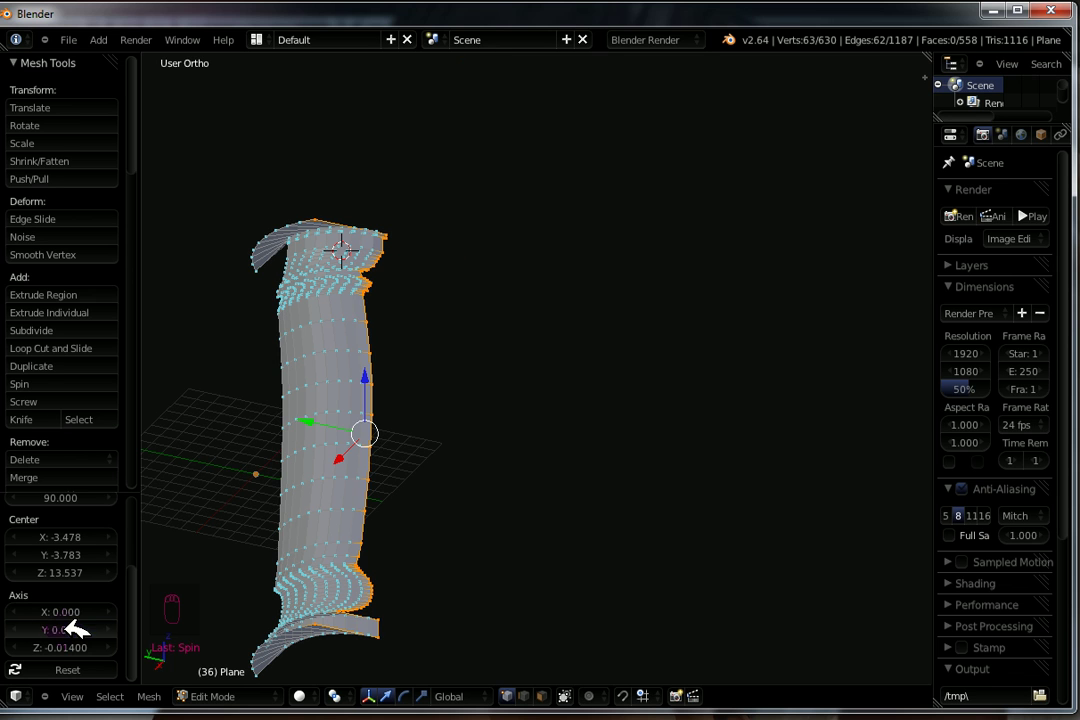
click(75, 648)
text(1)
key(Return)
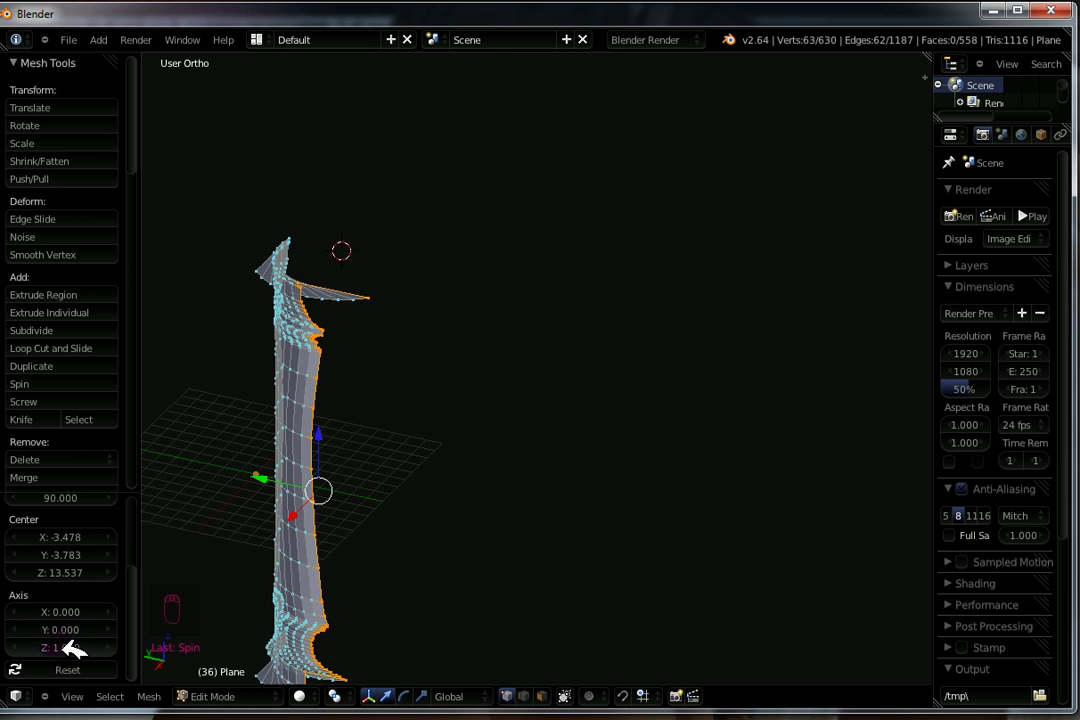
Step: Set the spin centre to X 0, Y 0, Z 0
scroll(364, 573, down, 2)
shift+scroll(357, 463, down, 4)
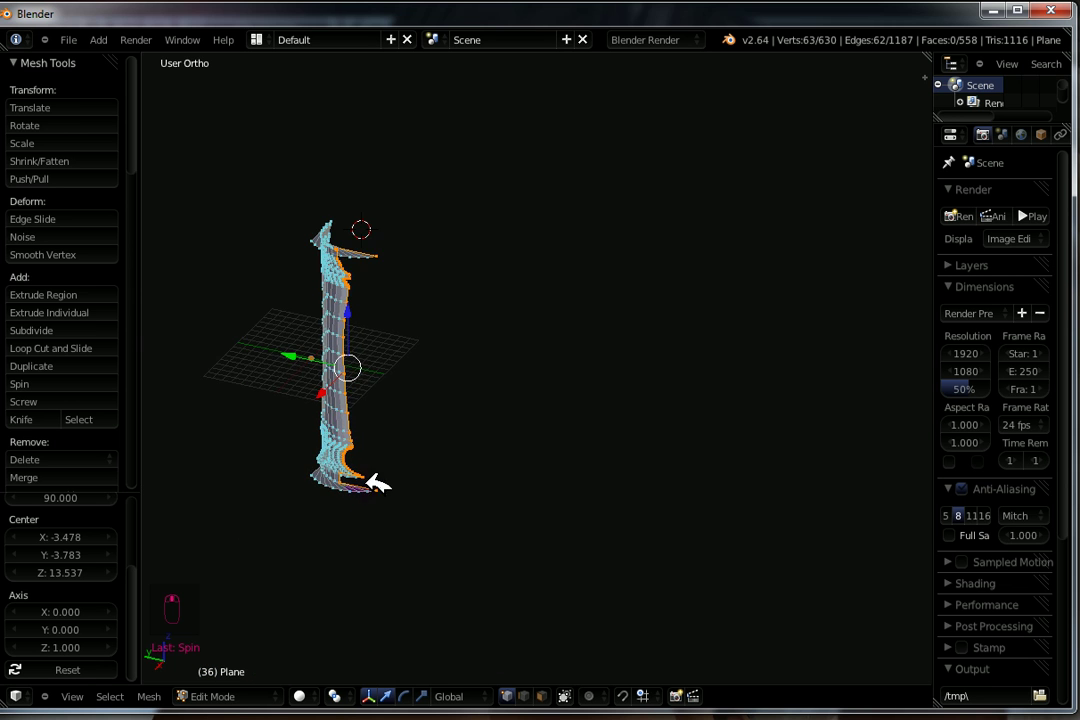
scroll(379, 490, up, 3)
middle_drag(375, 490, 562, 404)
mouse_move(413, 474)
middle_down()
mouse_move(424, 458)
mouse_move(333, 434)
mouse_move(340, 400)
mouse_move(350, 494)
mouse_move(321, 499)
mouse_move(448, 487)
mouse_move(381, 465)
mouse_move(428, 465)
middle_up()
middle_drag(456, 458, 323, 450)
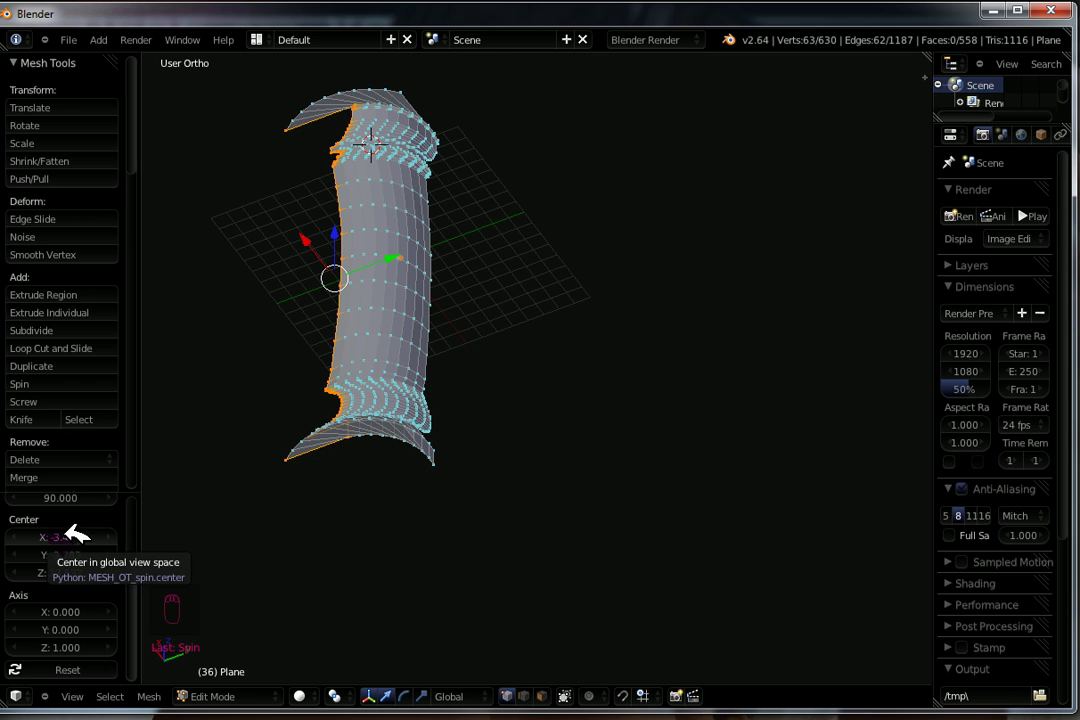
click(77, 536)
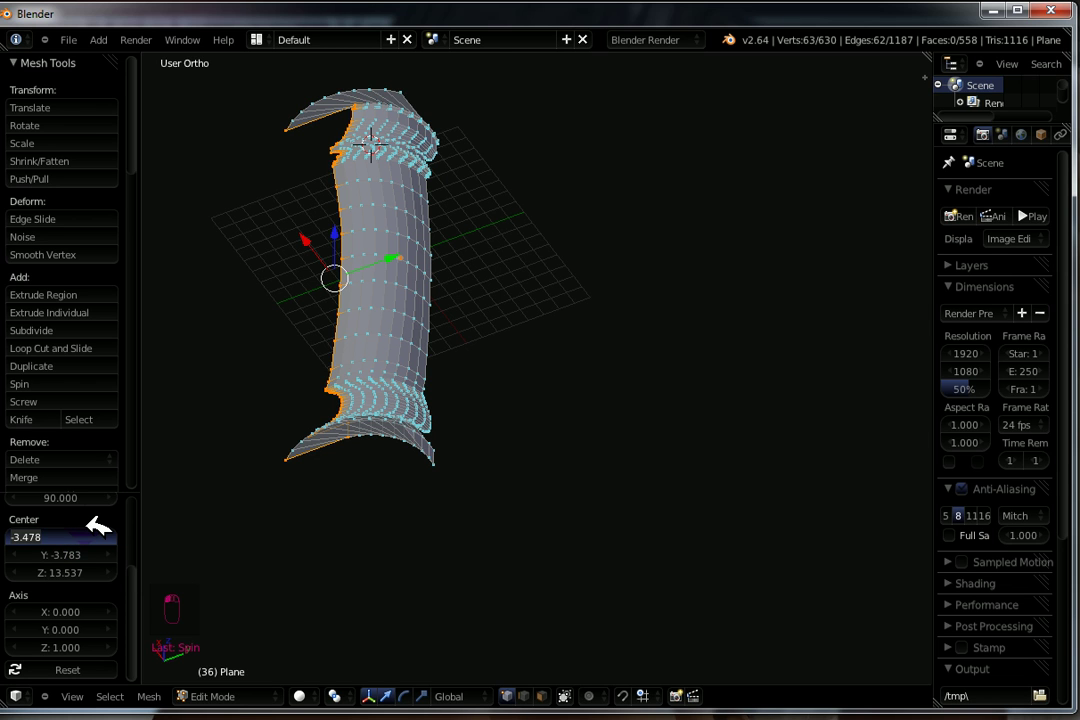
text(0)
key(Return)
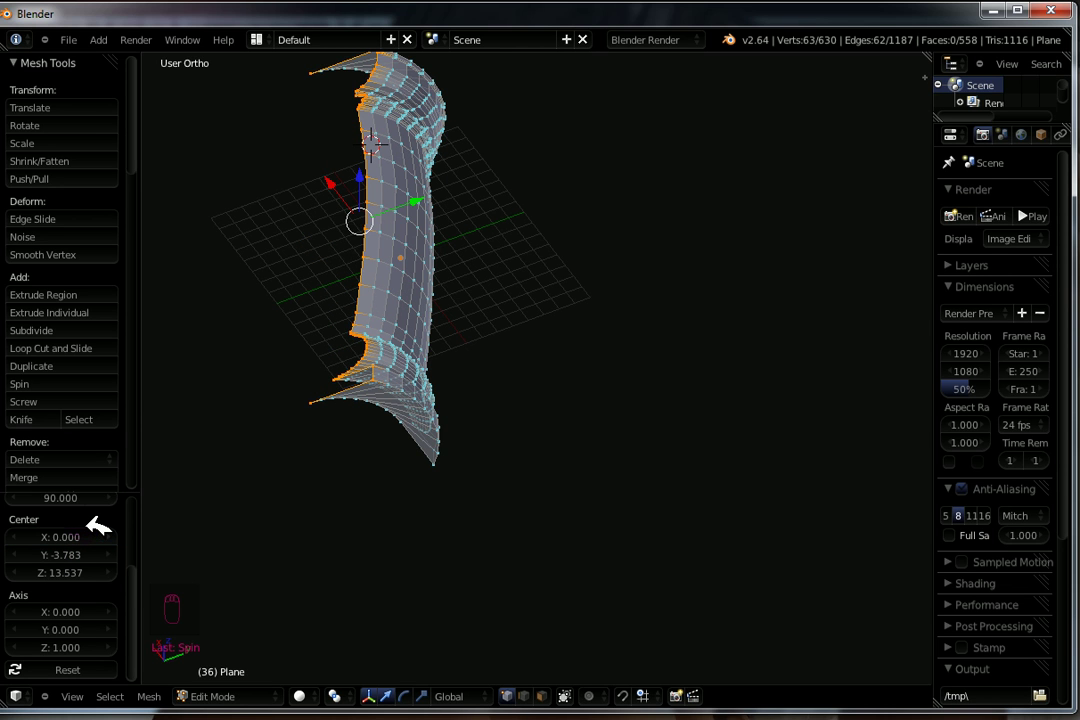
click(76, 546)
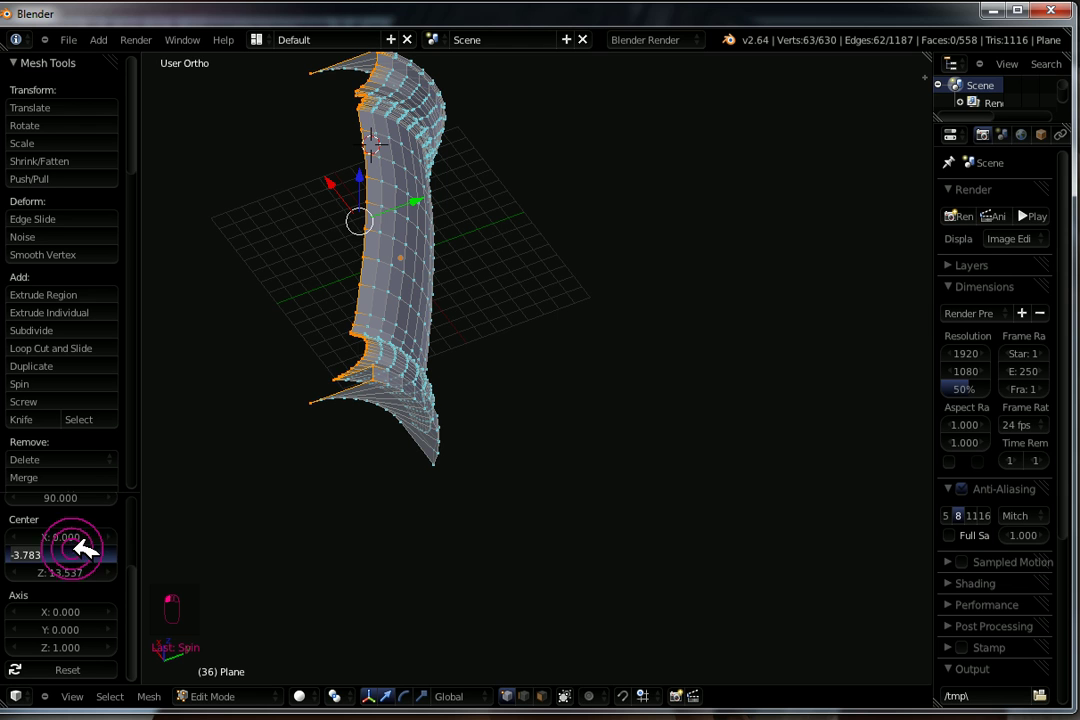
text(0)
key(Return)
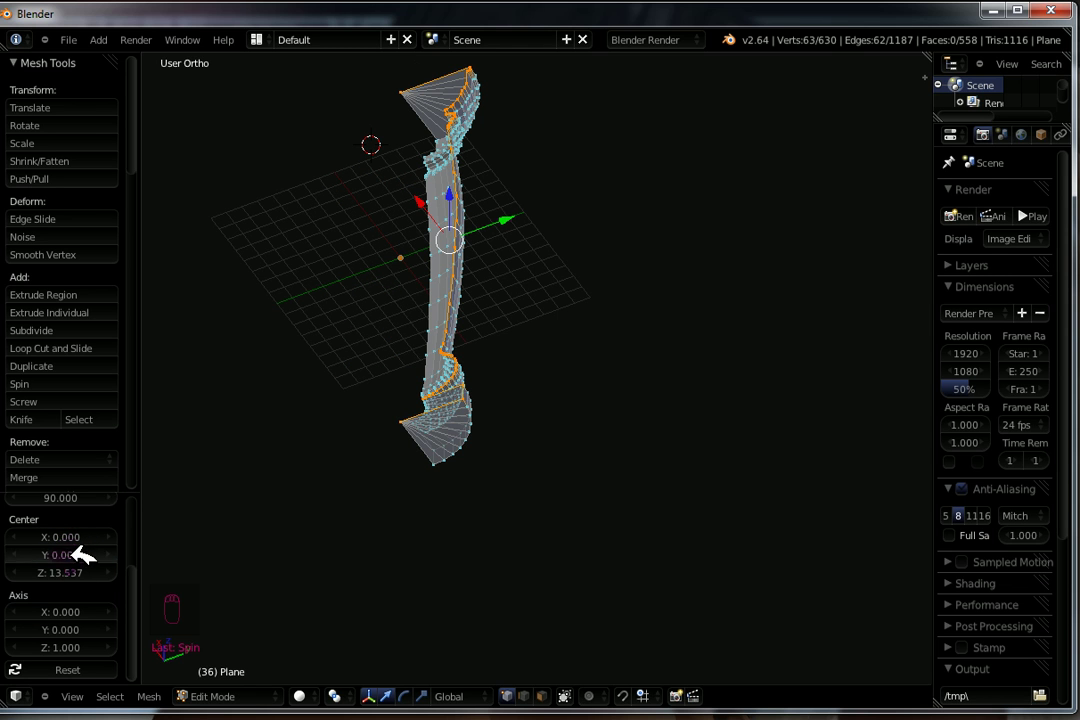
click(72, 568)
text(0.0)
key(Return)
Step: Deselect the whole mesh and examine the spun quarter column from several angles
middle_drag(335, 428, 440, 490)
key(a)
middle_drag(438, 320, 525, 472)
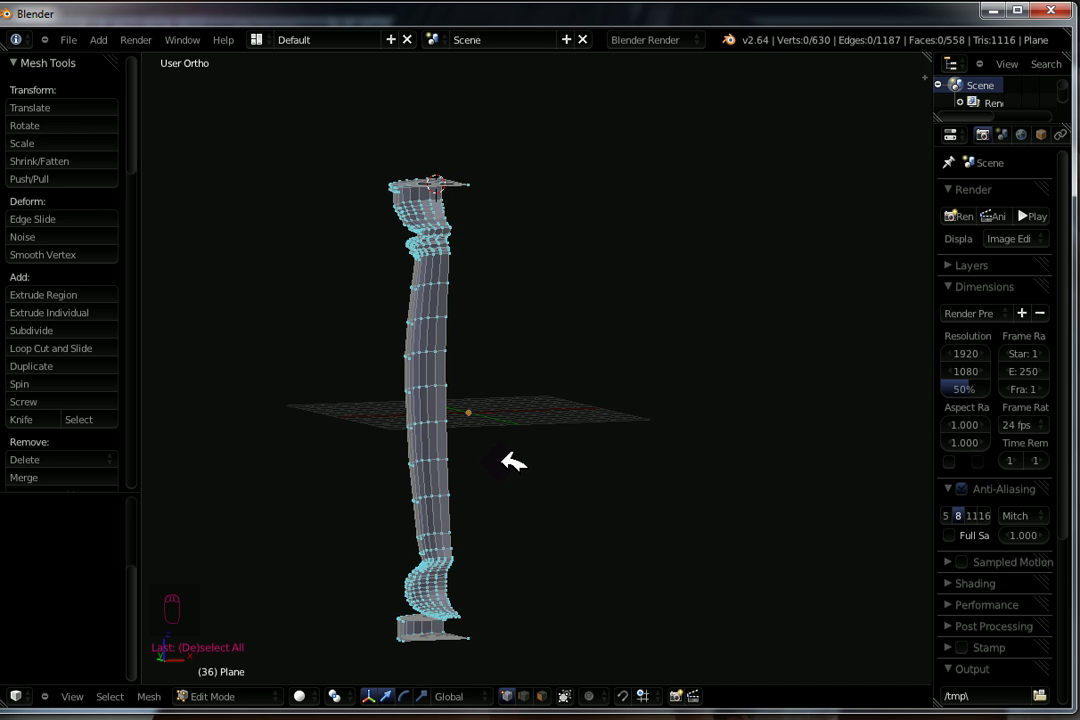
Step: Undo the column's spin and the preceding edits back to the two unjoined end vertices at the top of the profile
key(KP_7)
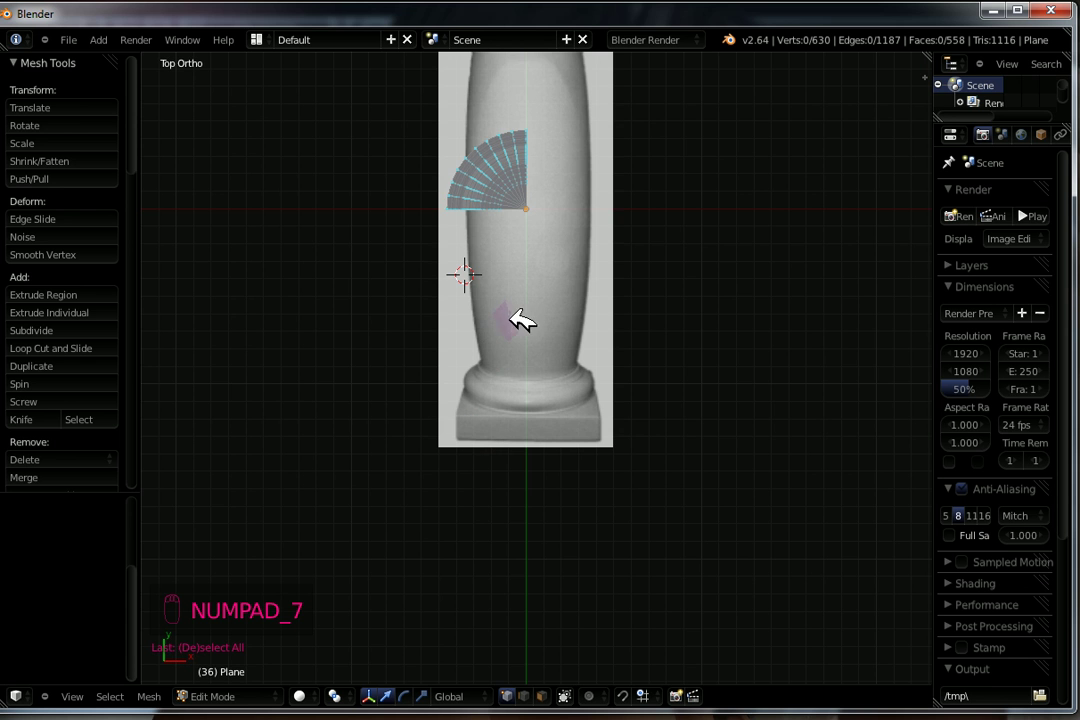
scroll(540, 323, up, 2)
shift+middle_drag(510, 155, 501, 265)
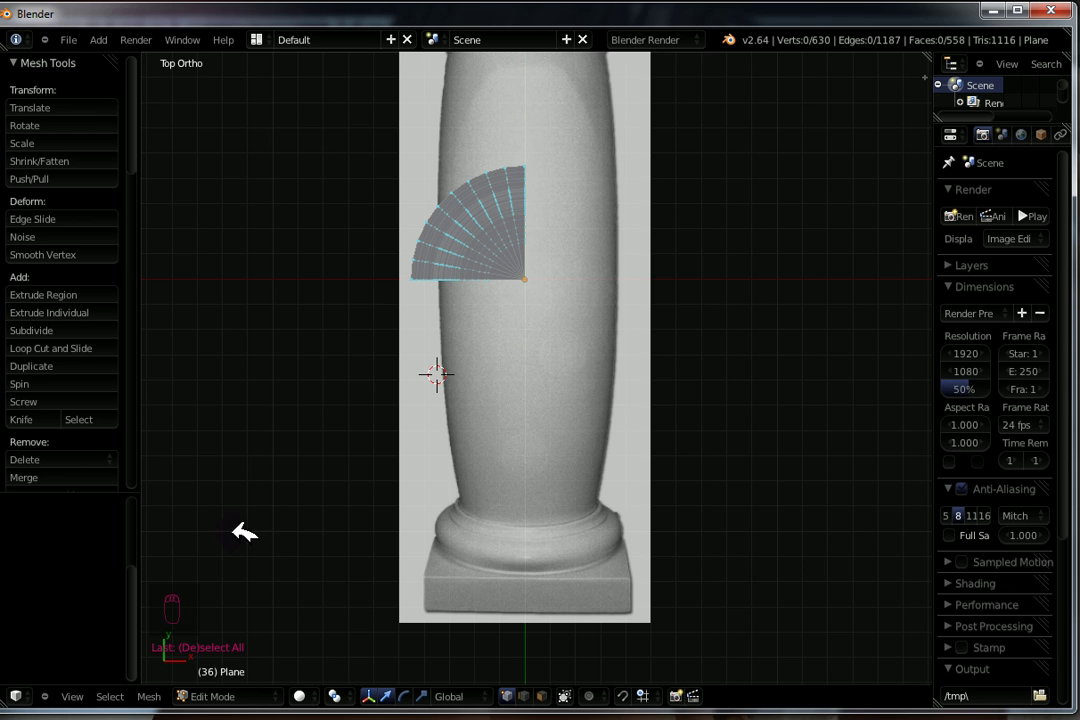
scroll(104, 570, up, 3)
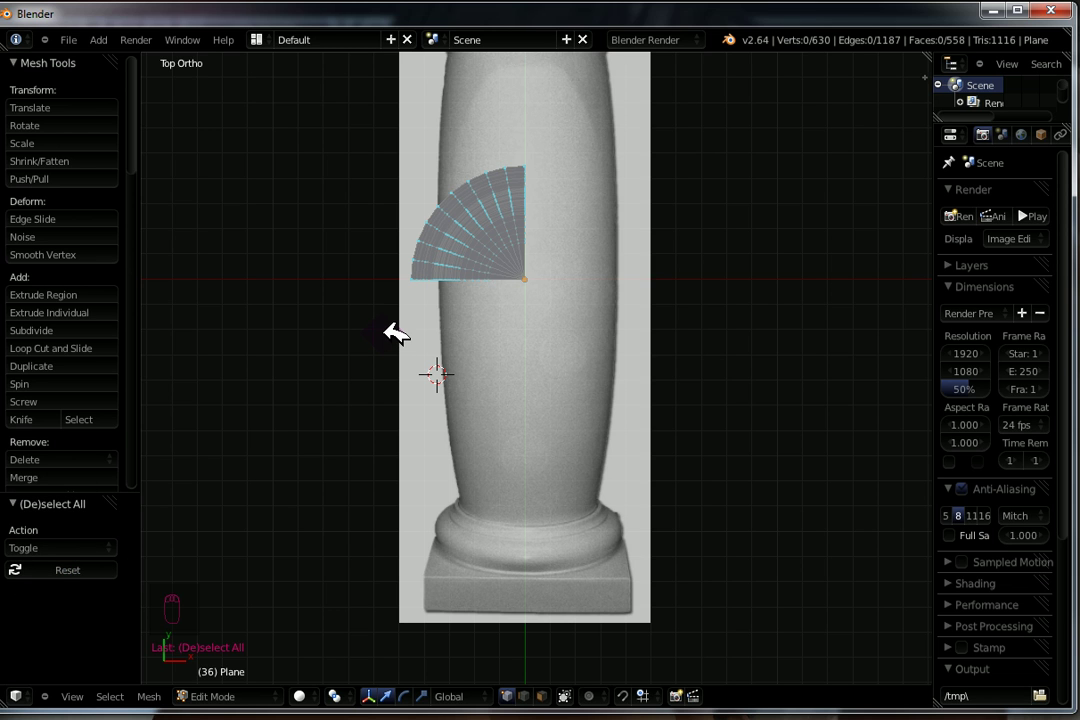
key(ctrl+z)
key(ctrl+z)
key(ctrl+z)
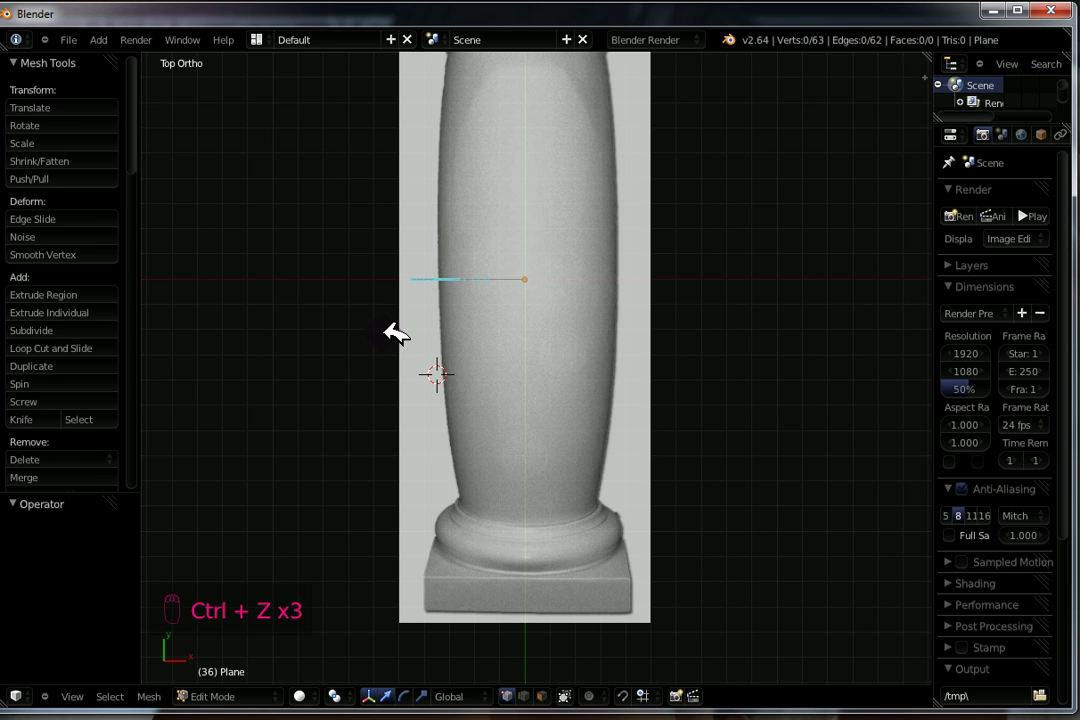
key(ctrl+z)
key(ctrl+z)
key(ctrl+z)
key(ctrl+z)
key(KP_1)
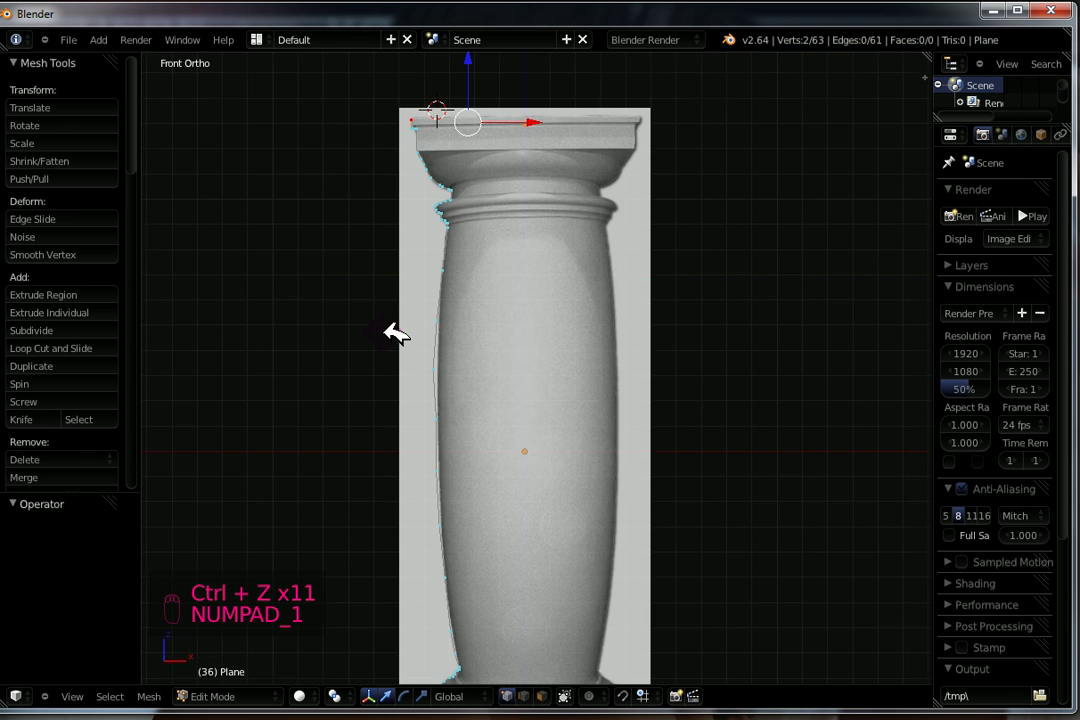
Step: Select the capital's outer top corner vertex and the top vertex on the centre axis, and scale them to 0 along Z
scroll(470, 222, up, 2)
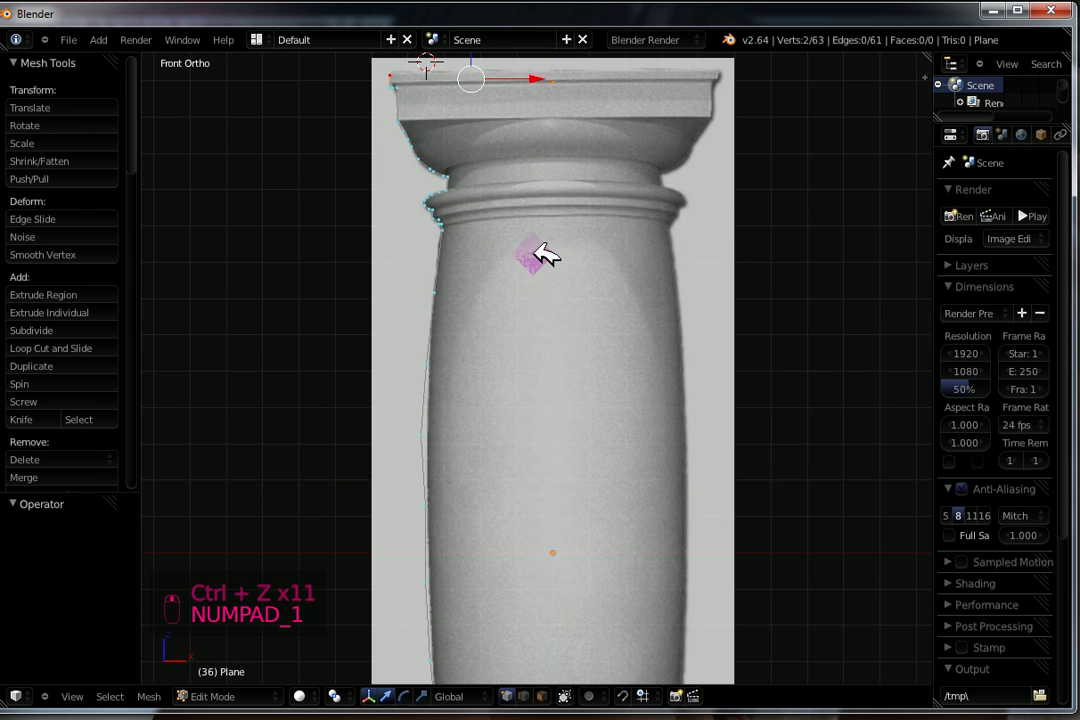
shift+middle_drag(530, 193, 560, 458)
scroll(560, 458, up, 5)
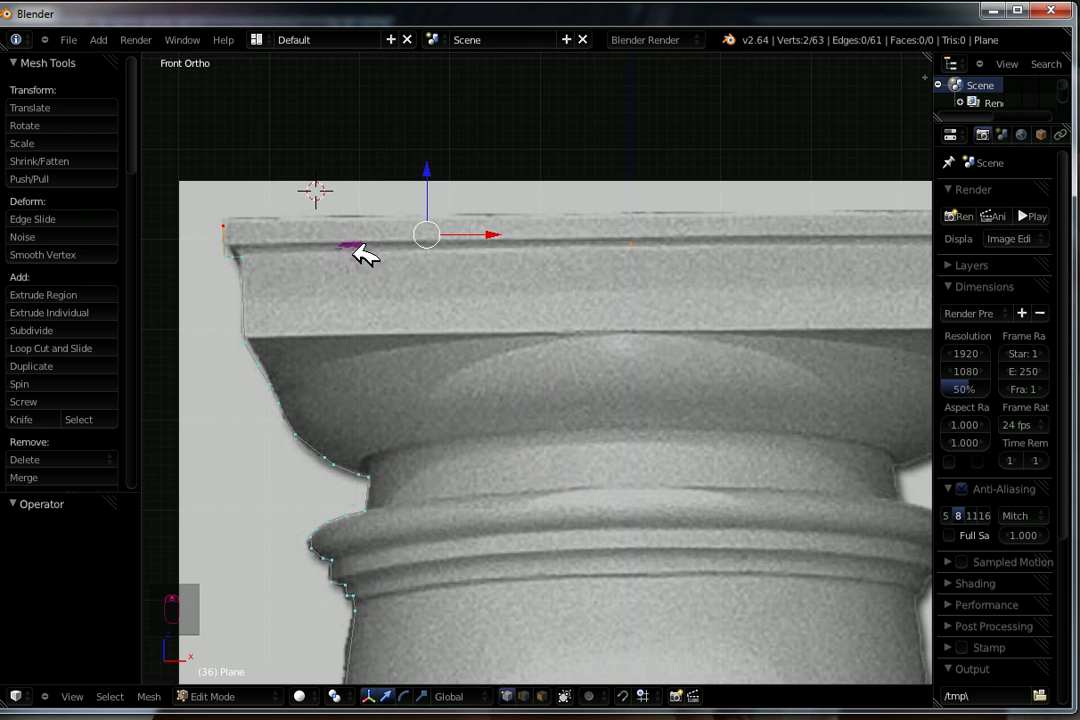
key(a)
key(b)
mouse_move(212, 190)
mouse_down()
mouse_move(245, 212)
mouse_move(247, 232)
mouse_up()
key(b)
drag(583, 217, 620, 234)
click(673, 265)
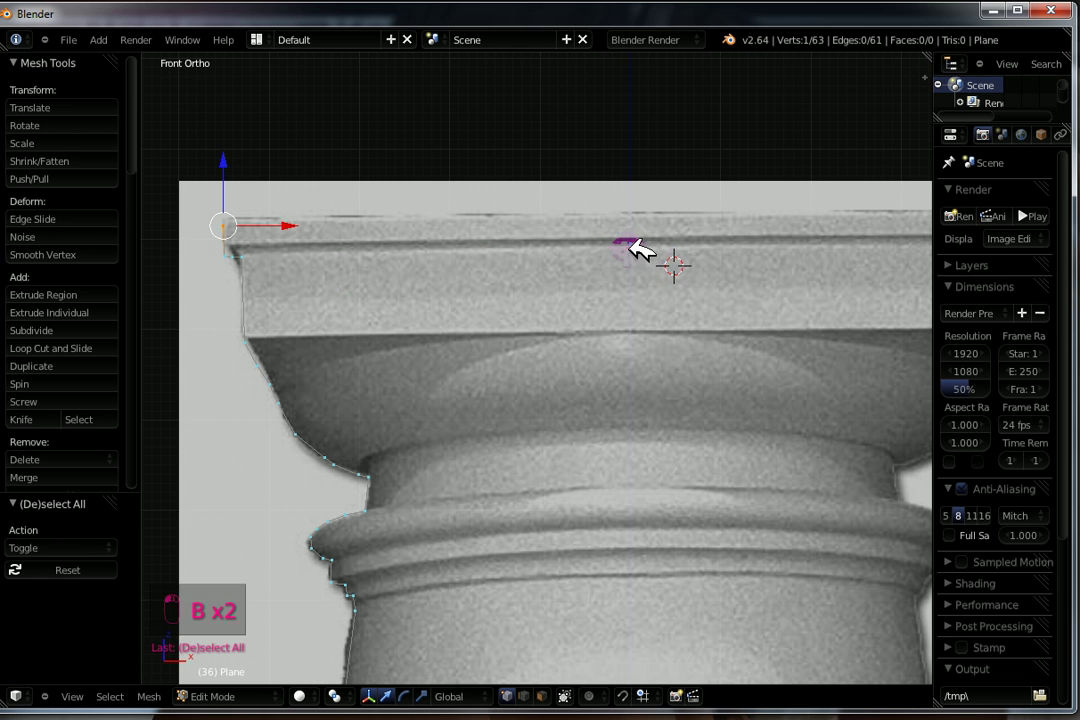
key(b)
drag(598, 229, 668, 265)
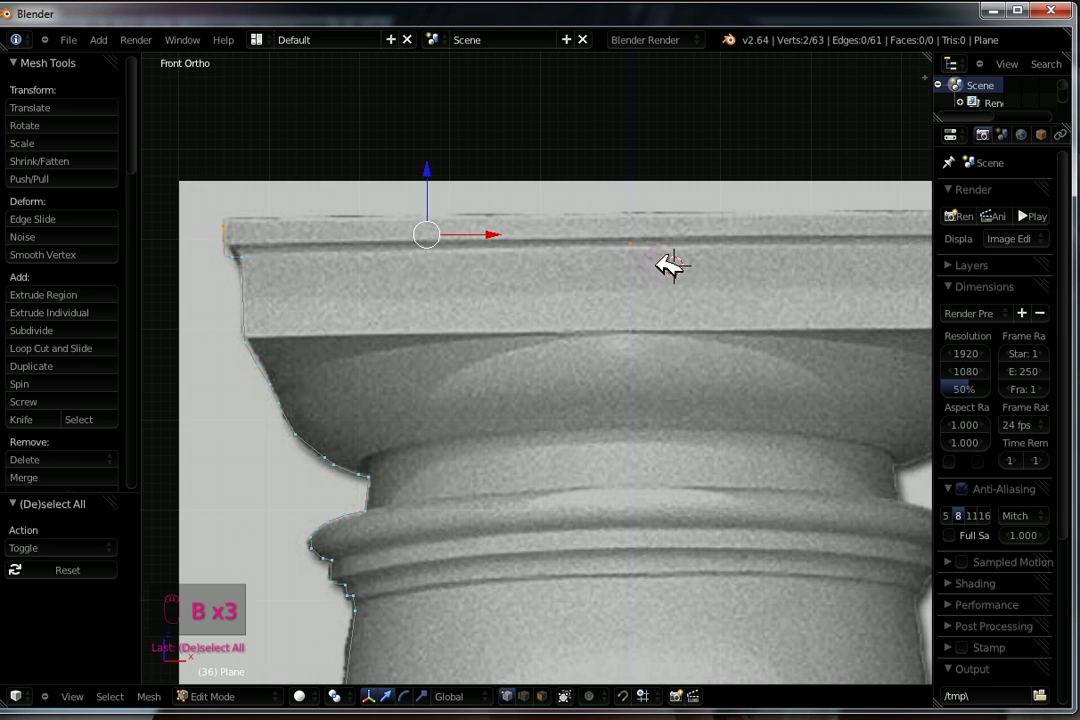
key(s)
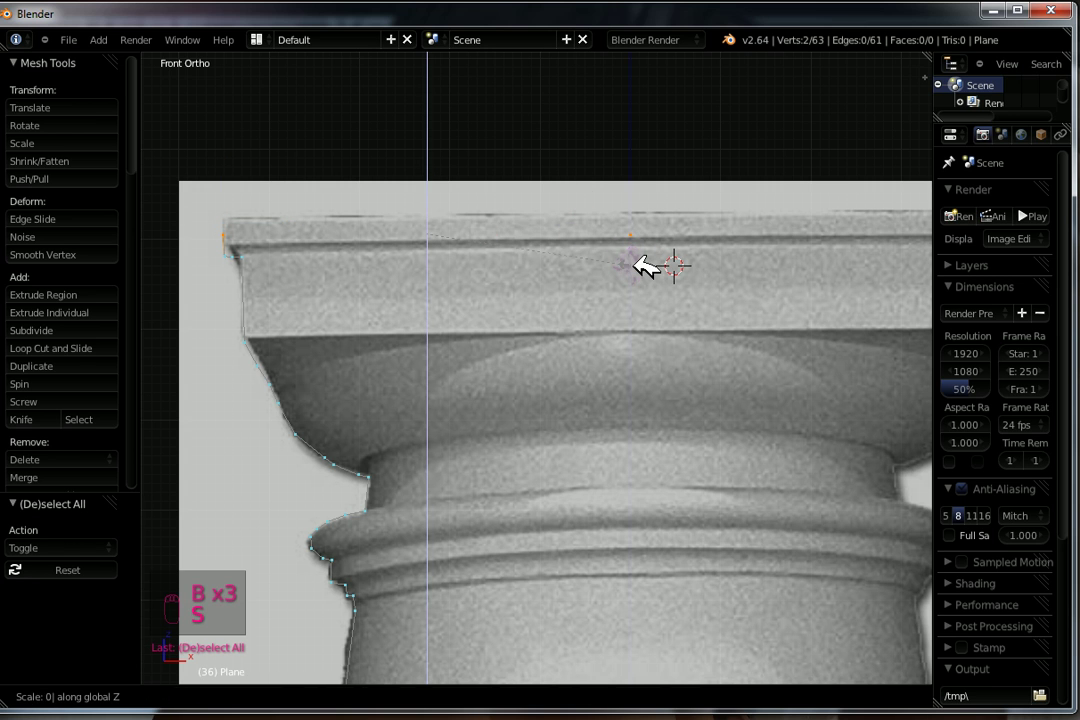
click(640, 268)
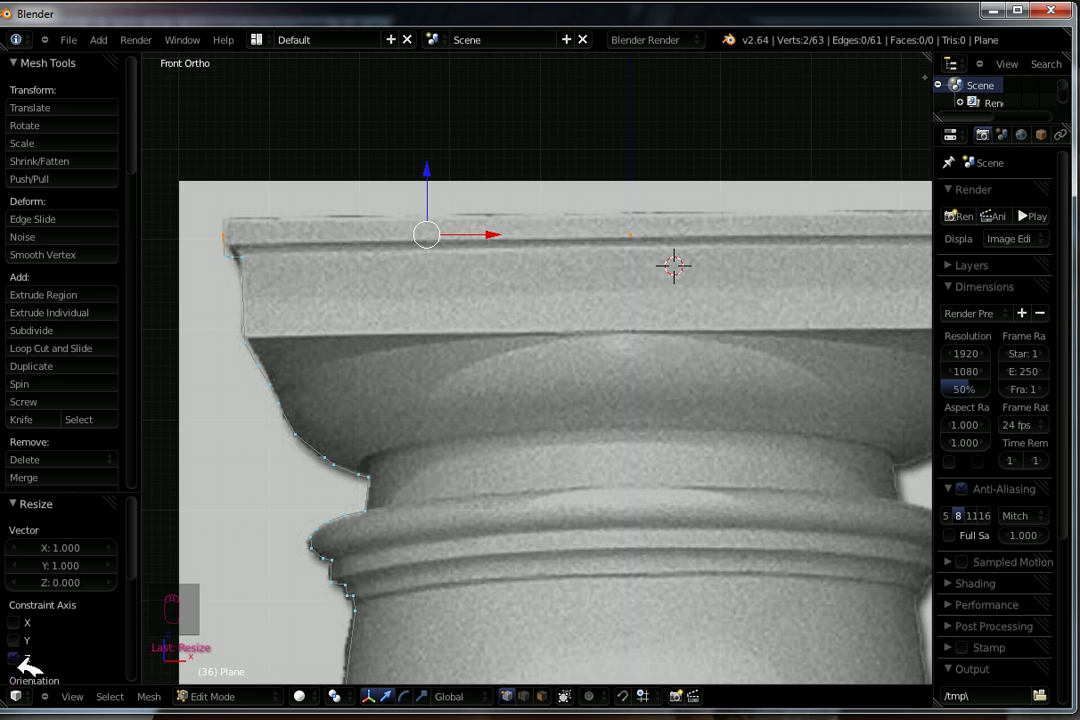
Step: Try to spin only the two selected top vertices, and undo it
click(36, 385)
scroll(405, 437, down, 1)
scroll(410, 437, down, 10)
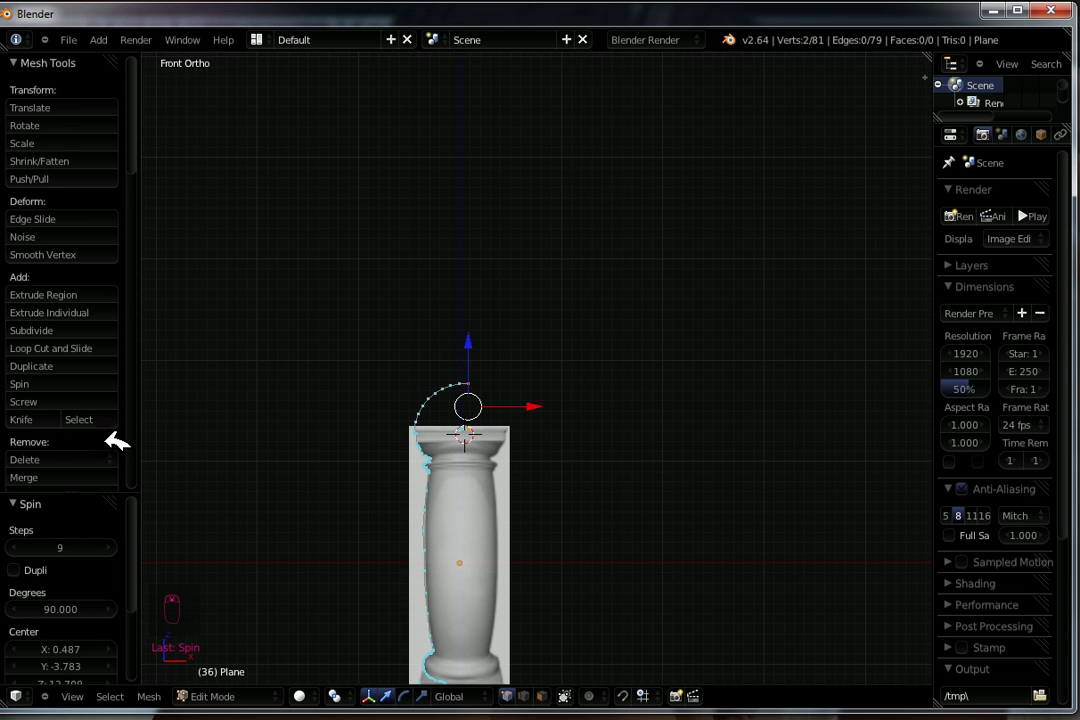
mouse_move(350, 570)
middle_down()
mouse_move(374, 569)
mouse_move(386, 639)
mouse_move(350, 646)
mouse_move(381, 585)
mouse_move(345, 579)
middle_up()
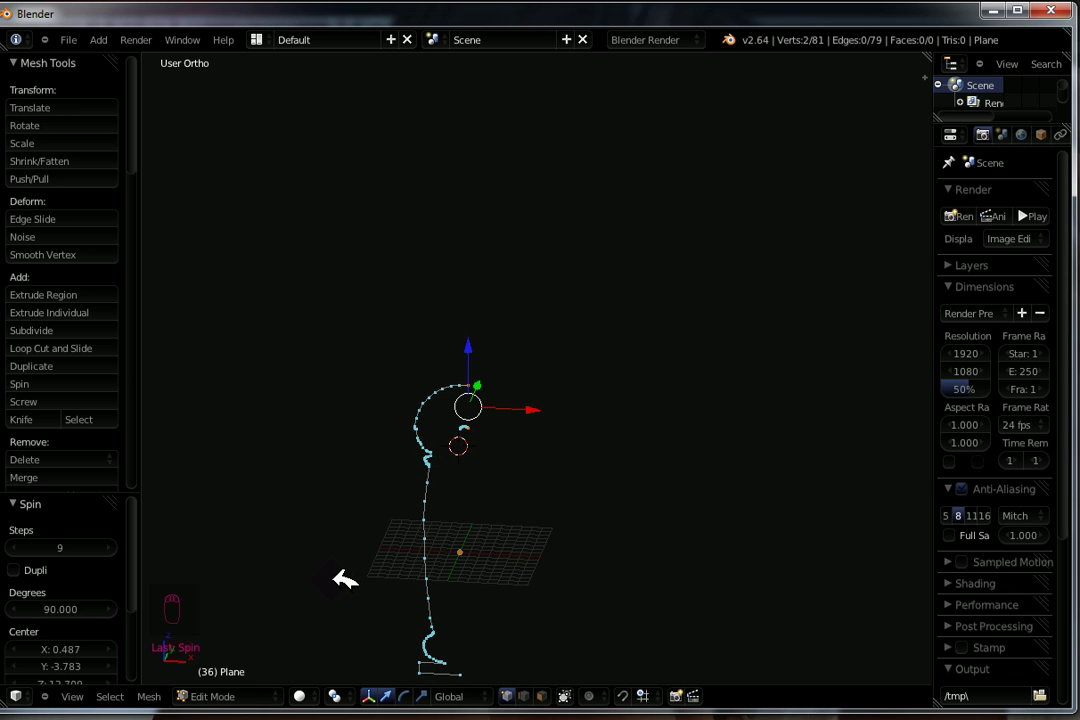
key(ctrl+z)
Step: Scale the two top vertices to 0 along global Z again and join them with an edge
middle_drag(478, 537, 280, 264)
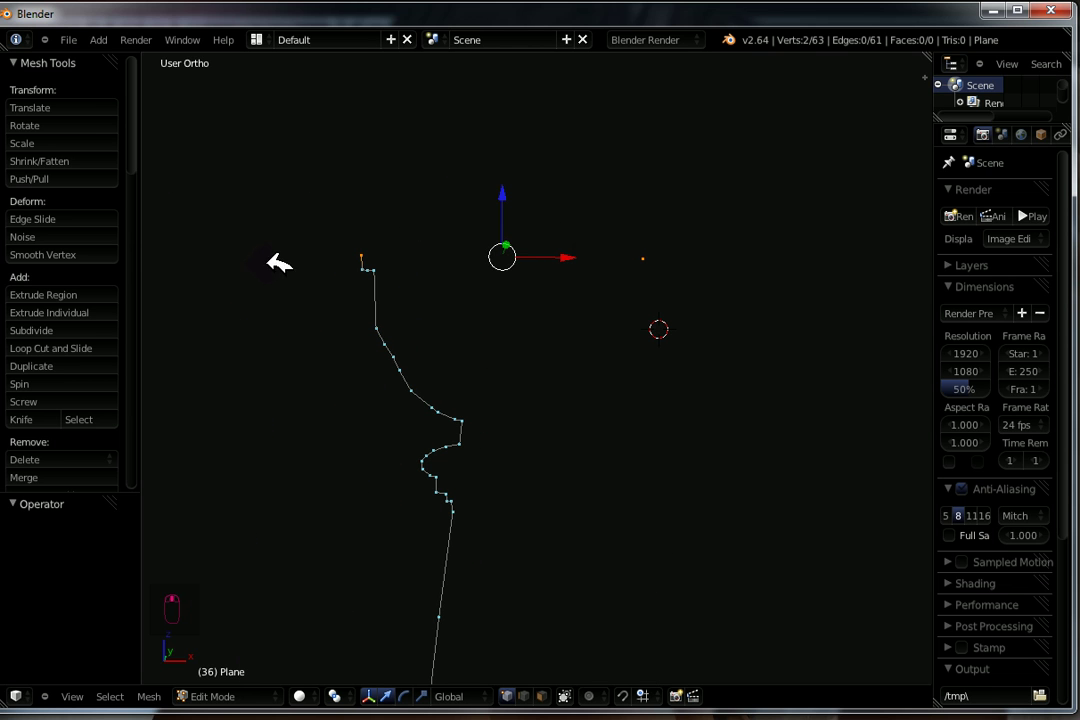
key(s)
key(z)
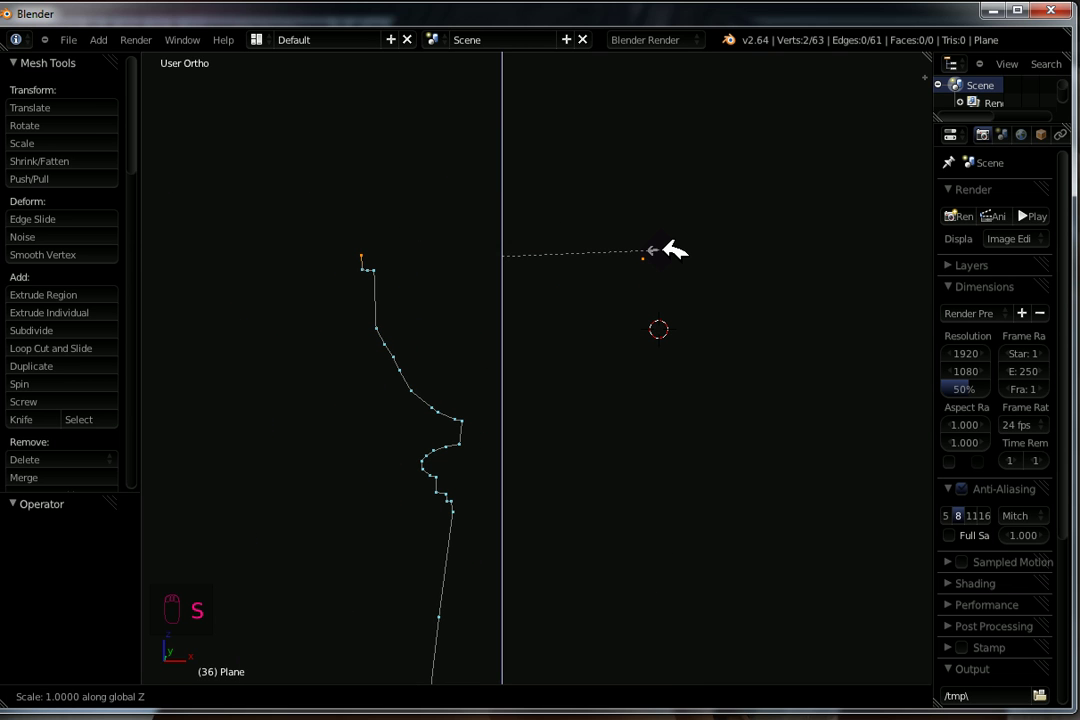
key(Return)
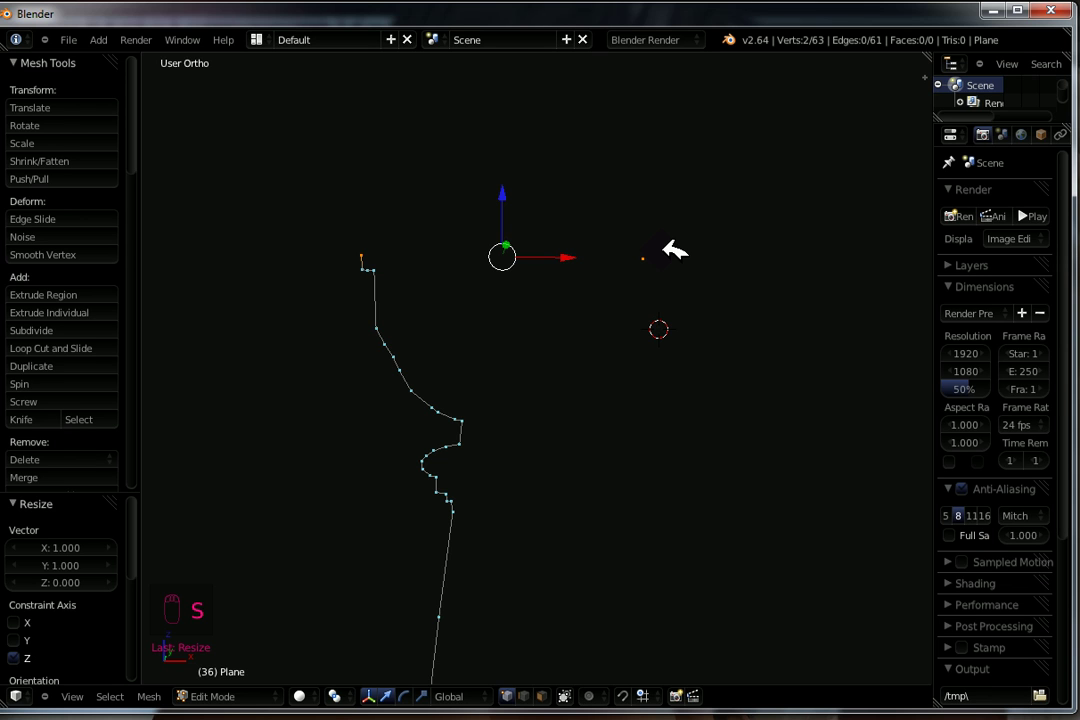
key(f)
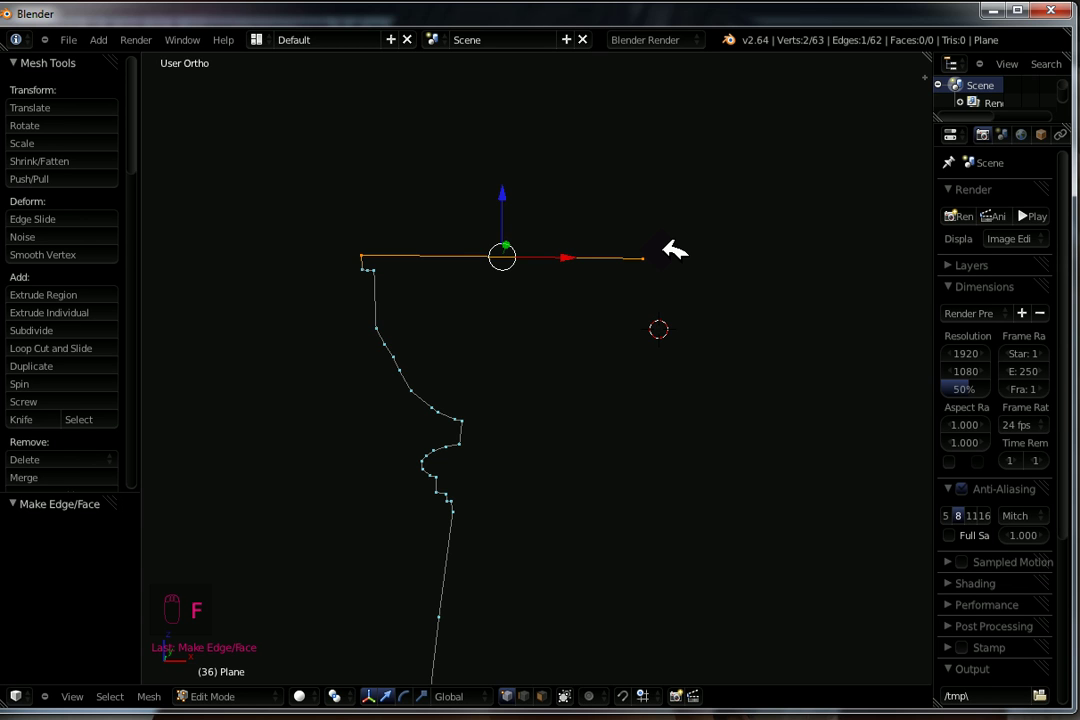
Step: Scale the new top edge to 0 along Z in the front view and check from other angles that it is level
scroll(585, 279, up, 2)
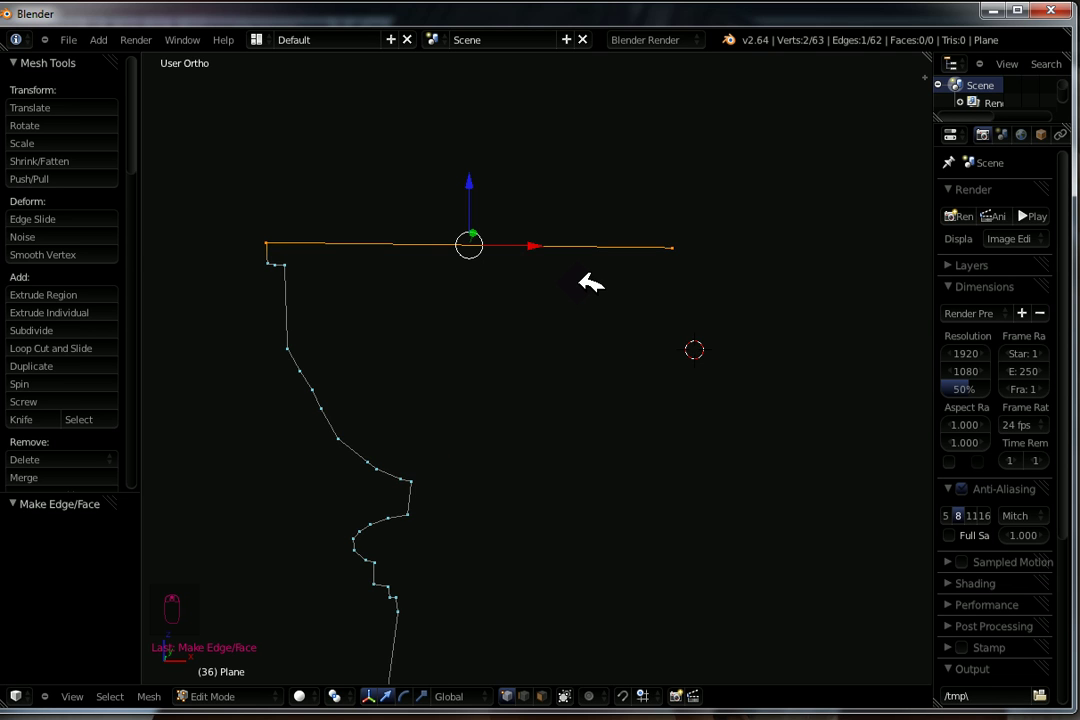
scroll(585, 282, up, 3)
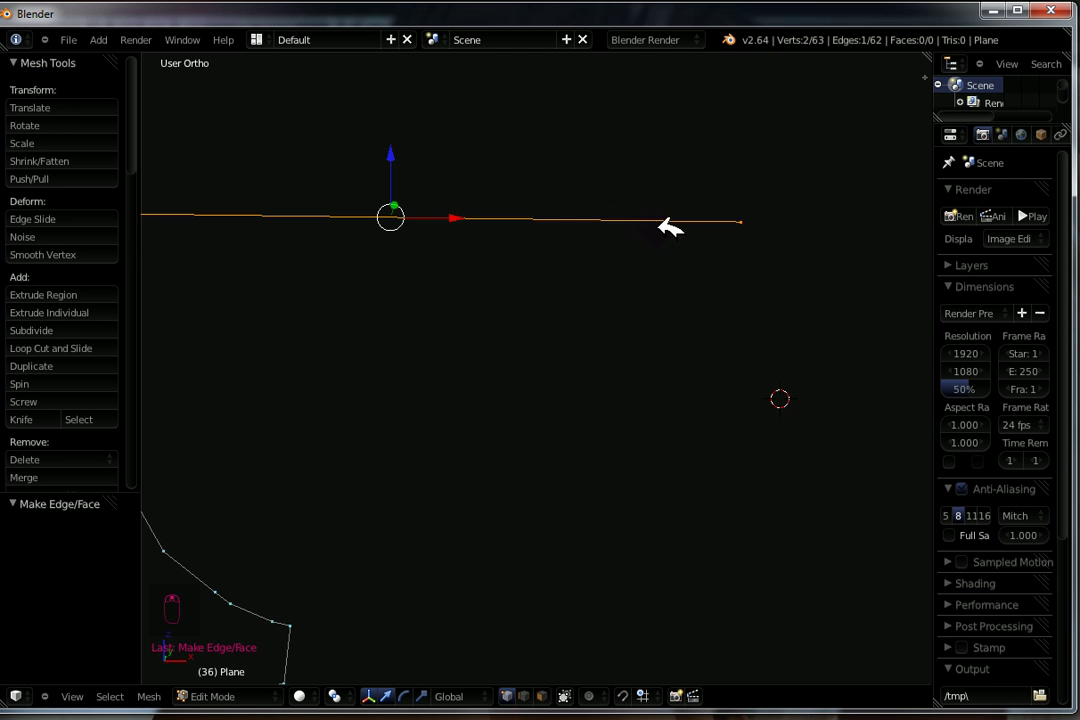
scroll(711, 345, down, 5)
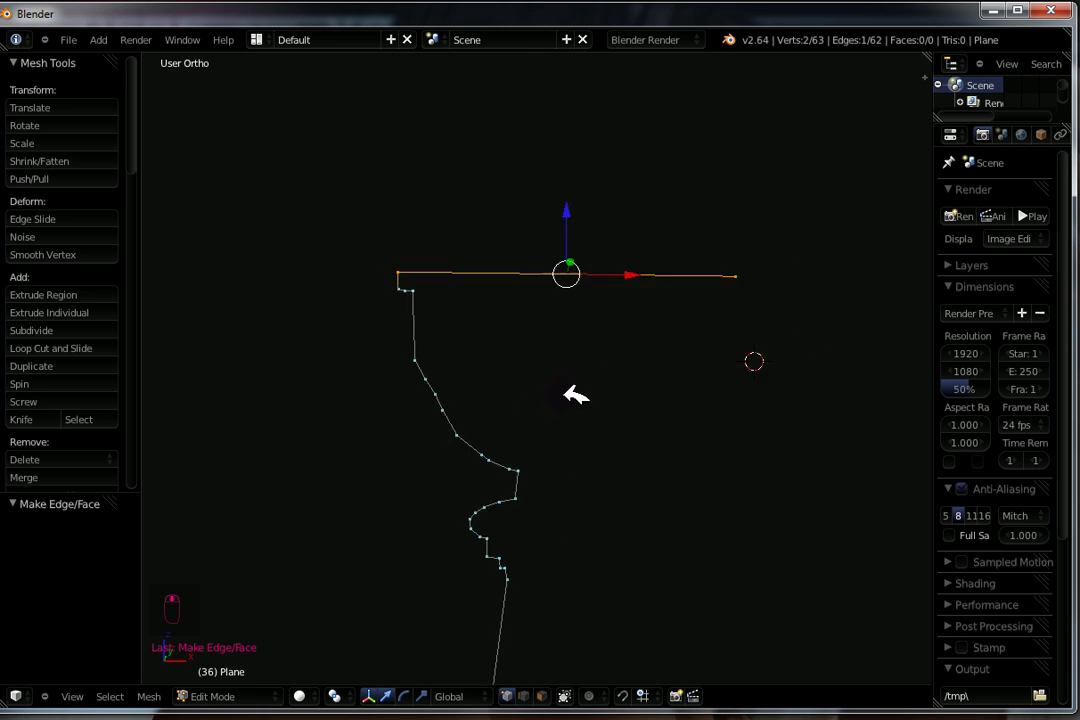
key(s)
key(z)
click(605, 303)
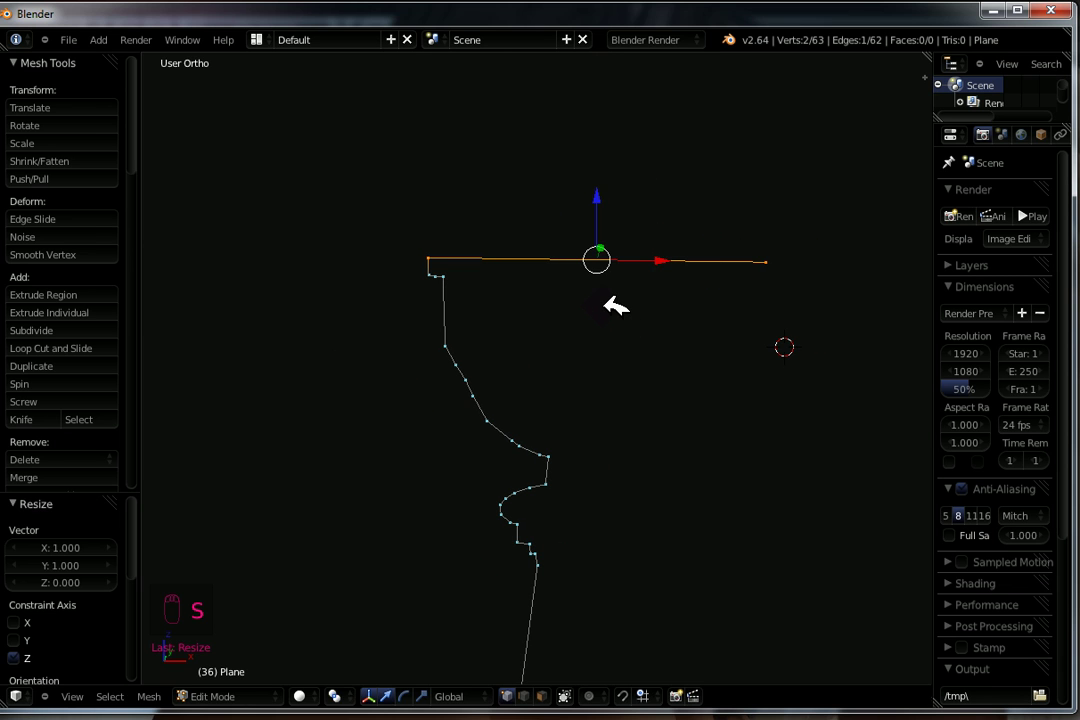
key(KP_1)
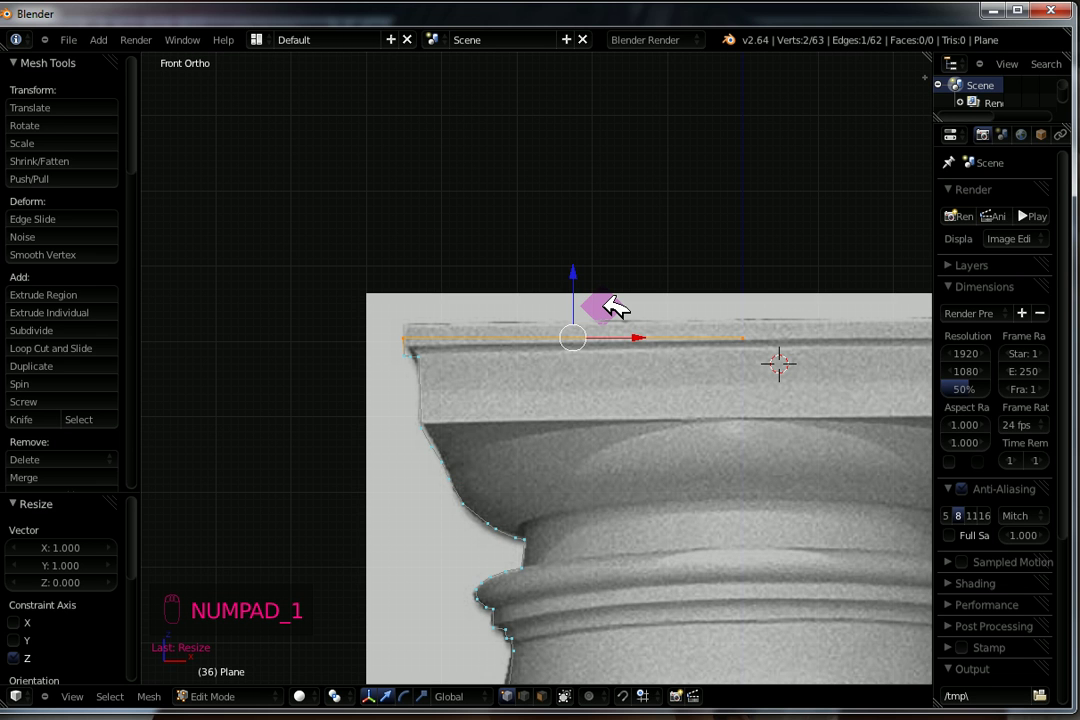
key(s)
key(z)
key(0)
key(Return)
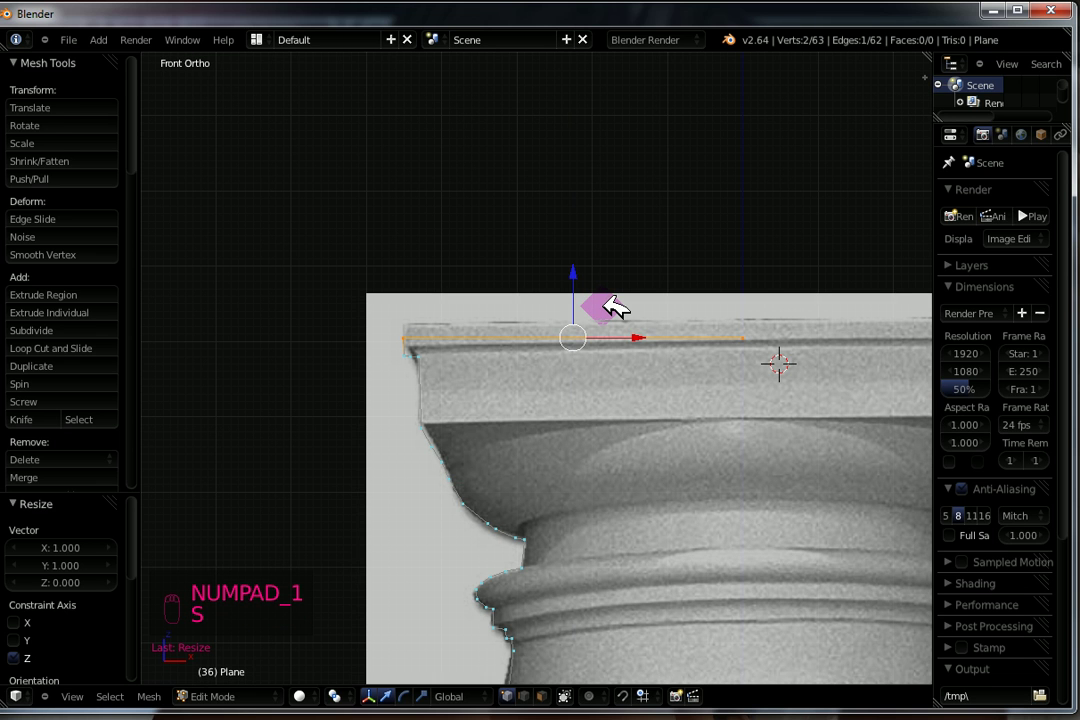
middle_drag(607, 342, 607, 366)
scroll(719, 353, up, 2)
middle_drag(710, 395, 712, 316)
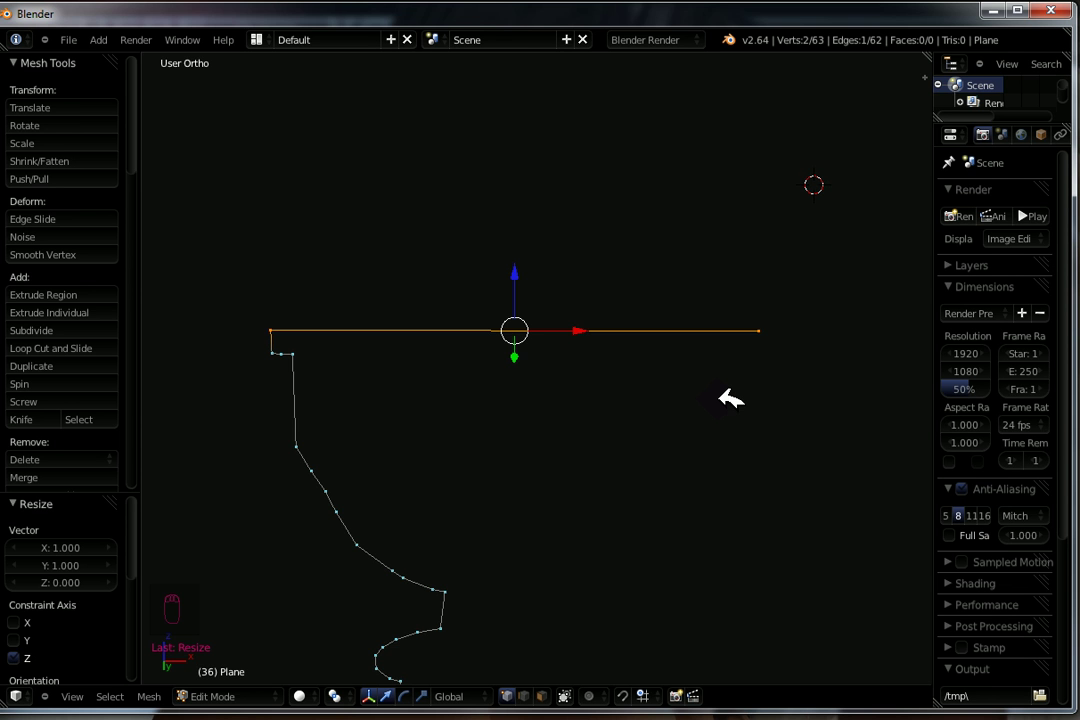
Step: Select the entire joined profile in the front view and apply Spin with 9 steps over 90 degrees
key(KP_1)
scroll(600, 380, down, 5)
key(a)
key(a)
key(a)
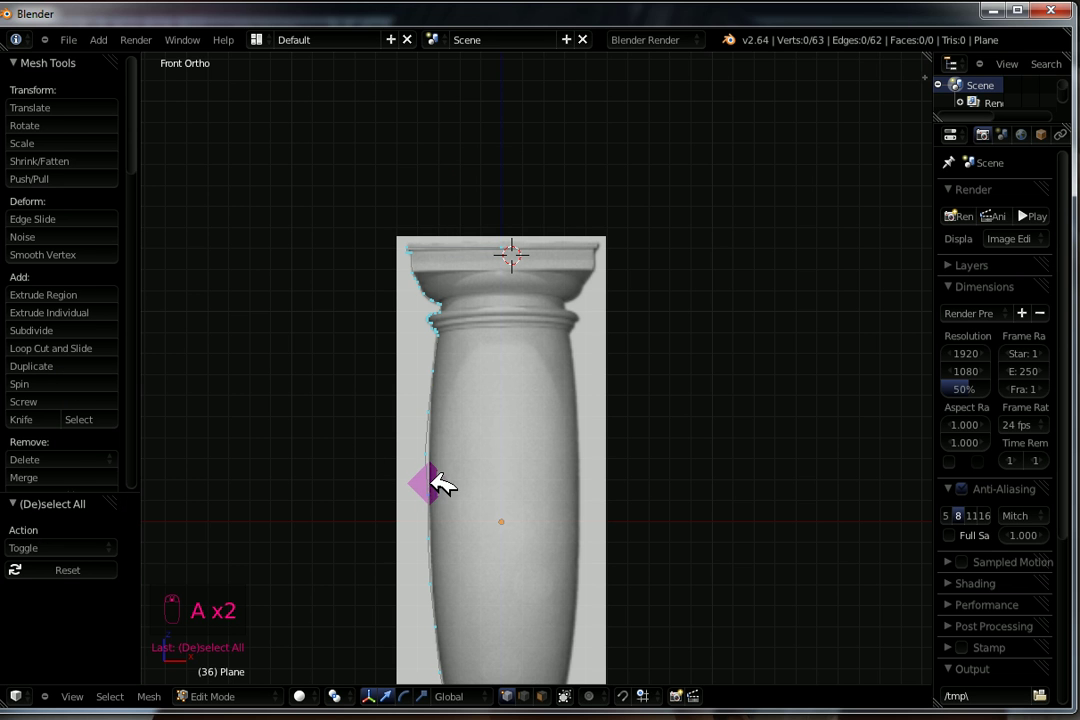
click(32, 383)
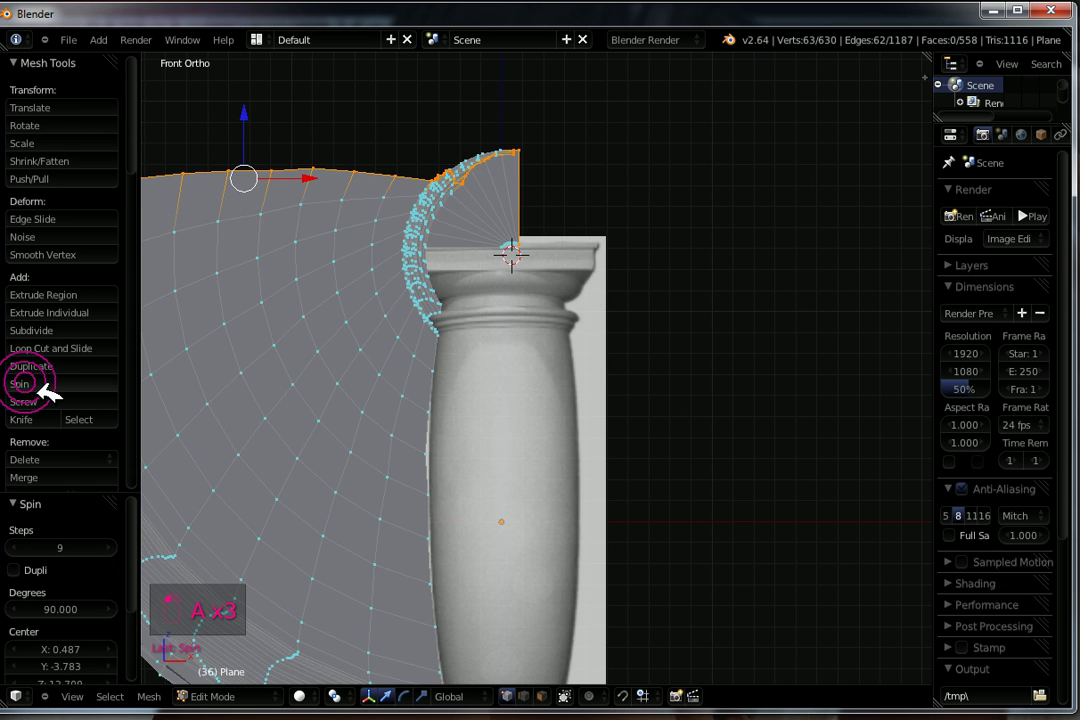
Step: Set the centre of the new spin to X 0, Y 0, Z 0
scroll(301, 453, down, 4)
click(60, 606)
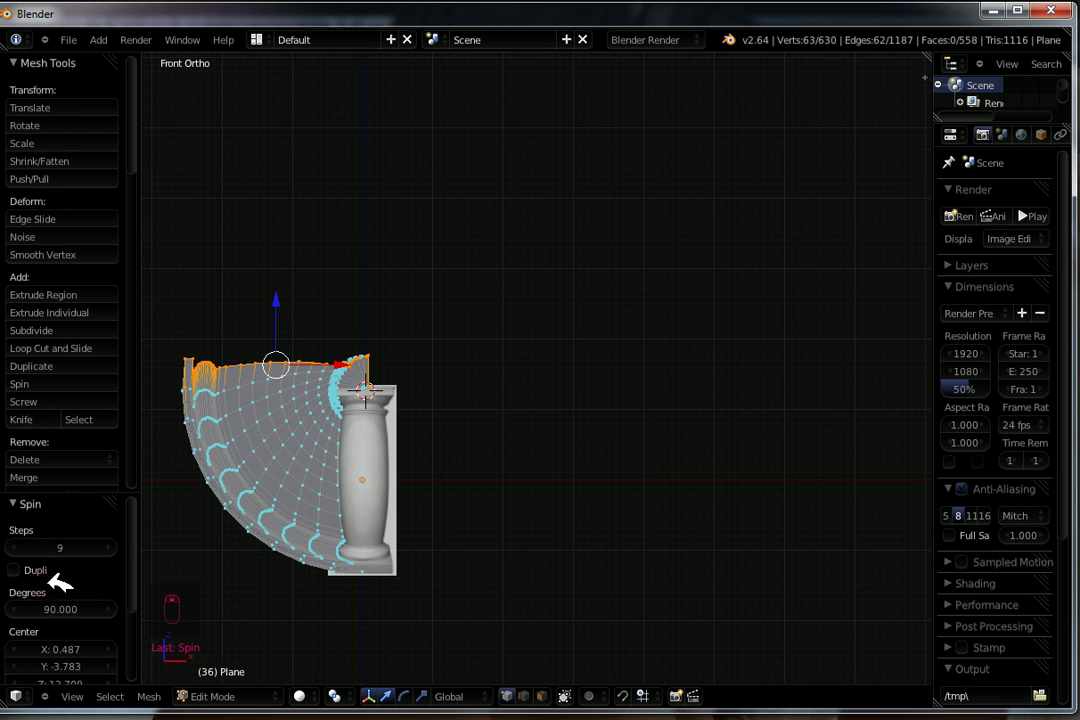
scroll(60, 590, down, 3)
click(60, 537)
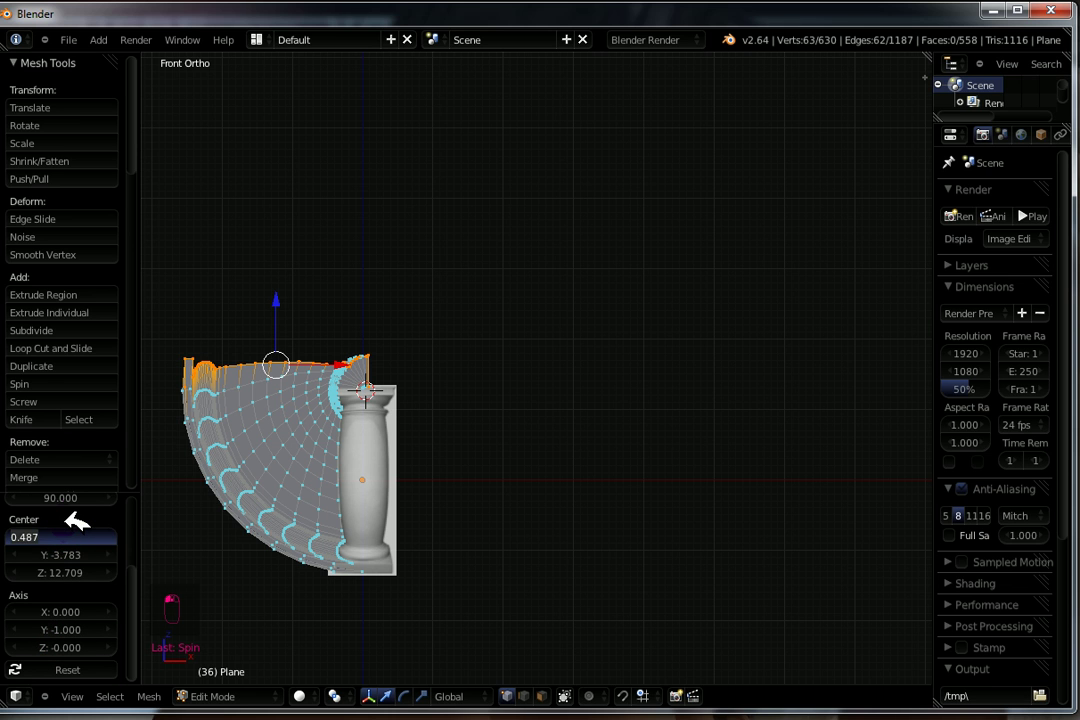
key(Return)
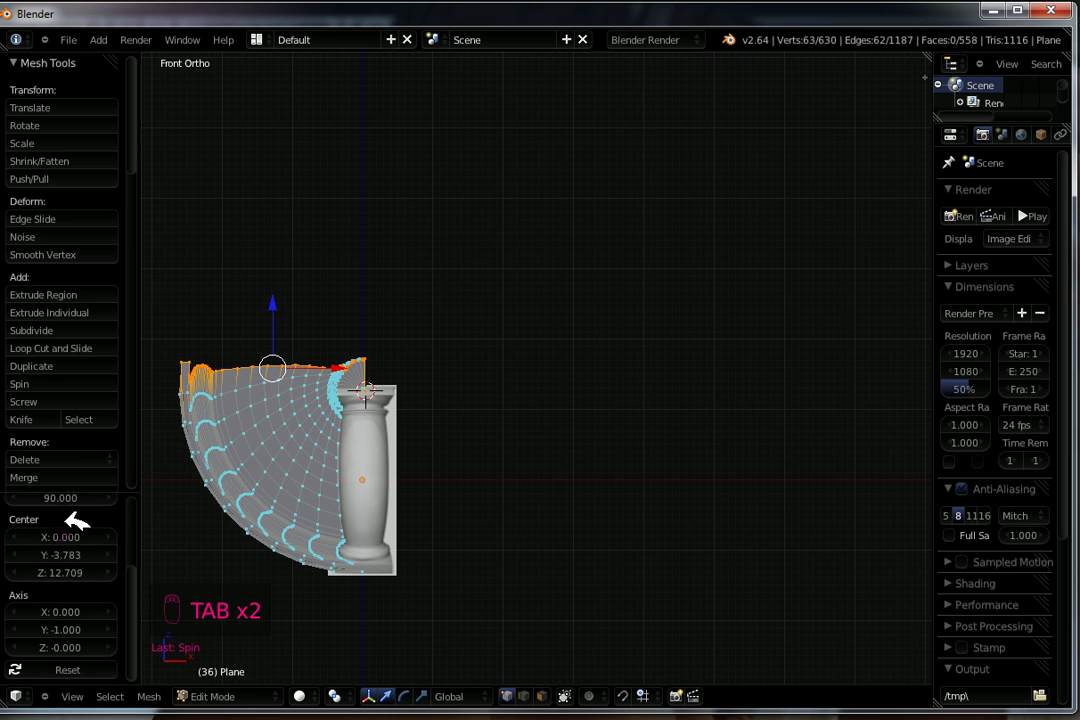
click(74, 554)
text(0)
key(Return)
click(80, 573)
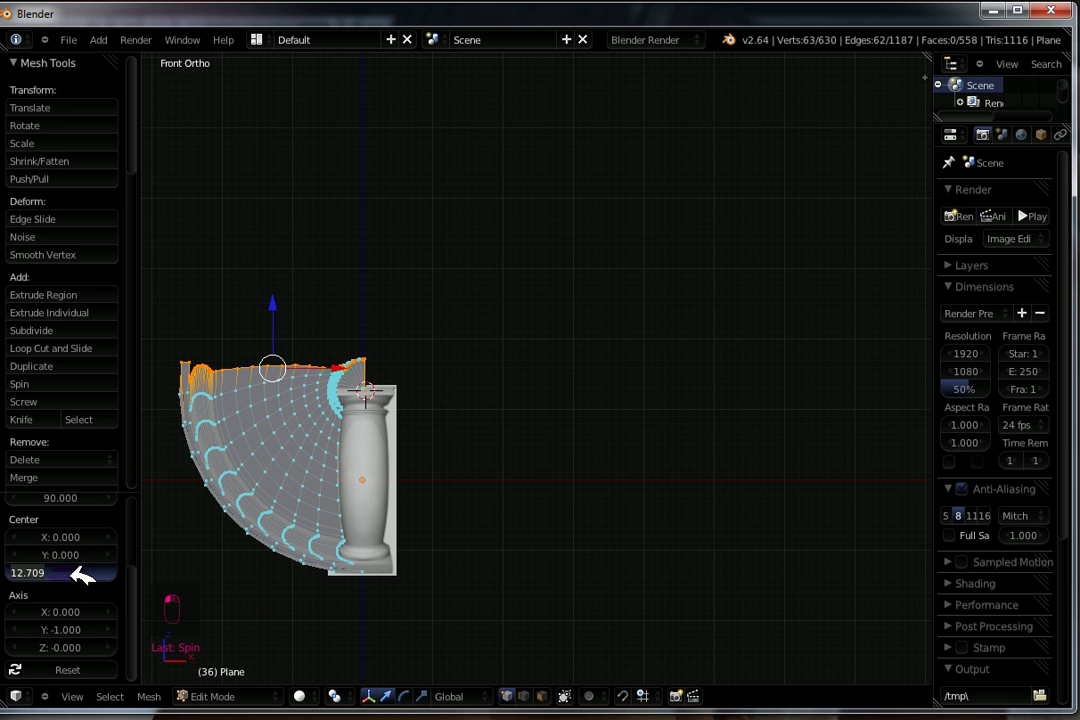
text(0)
key(Return)
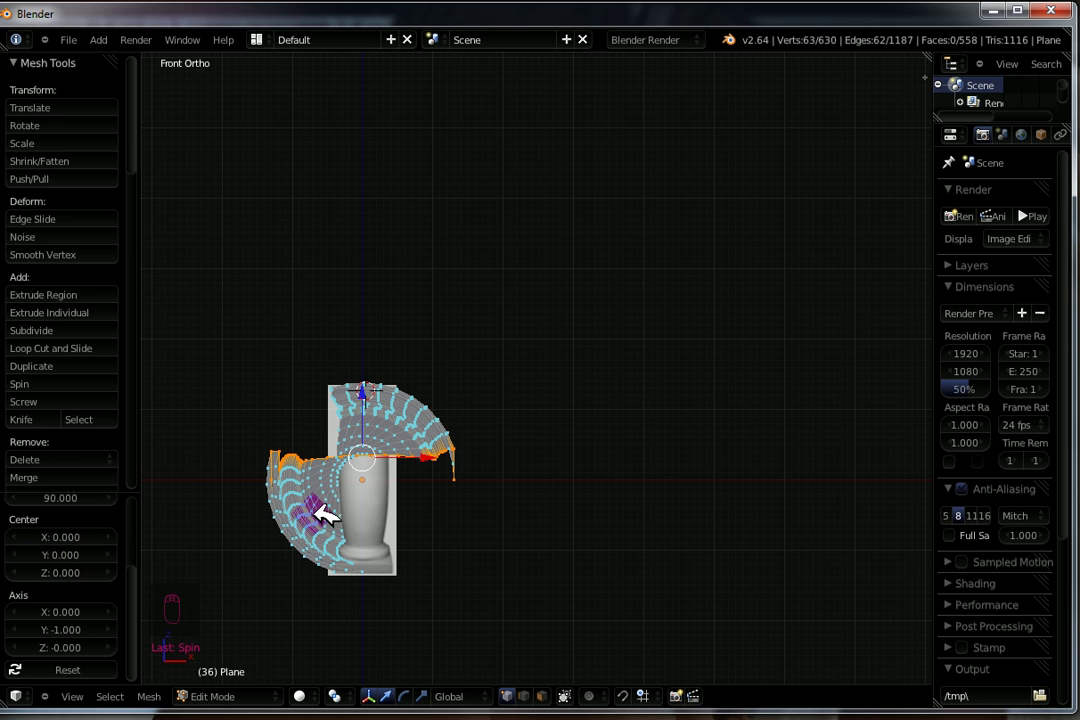
Step: Set the new spin's axis to X 0, Y 0, Z 1 and look at the quarter column from above
click(86, 612)
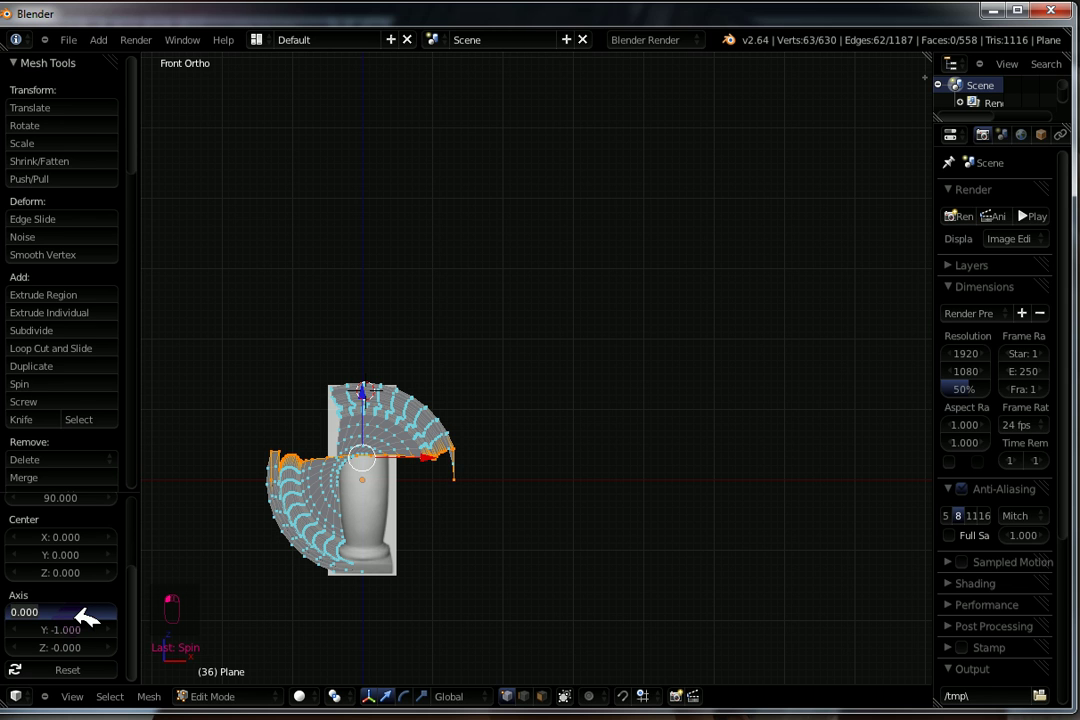
key(Return)
click(76, 628)
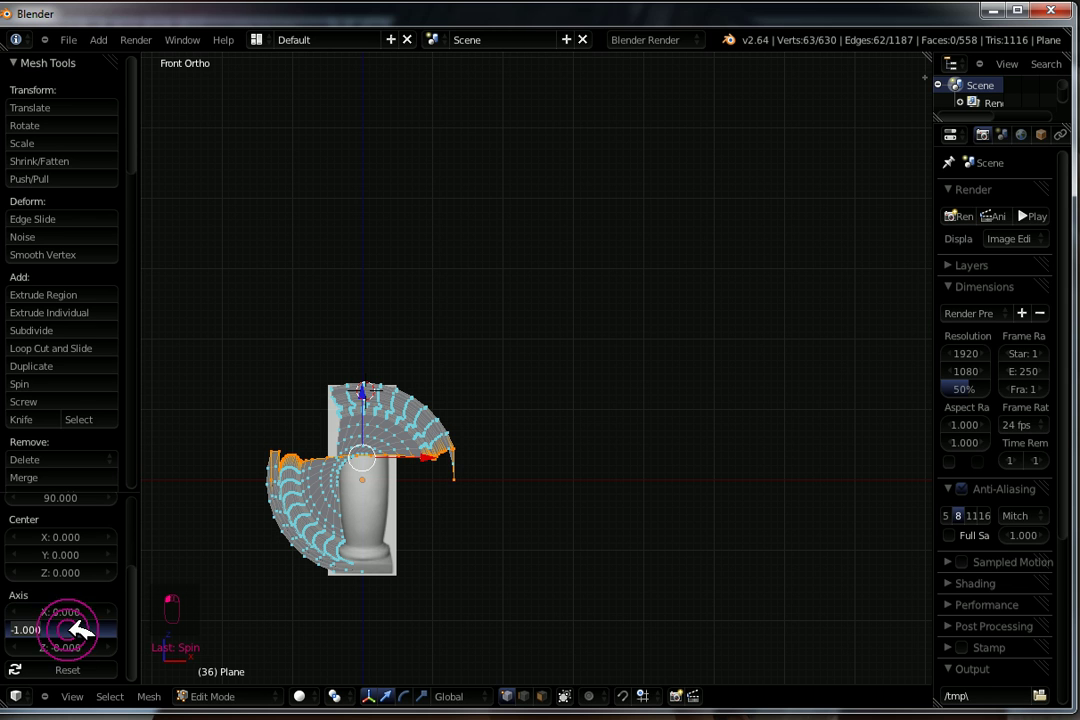
text(0)
key(Return)
click(76, 647)
text(1)
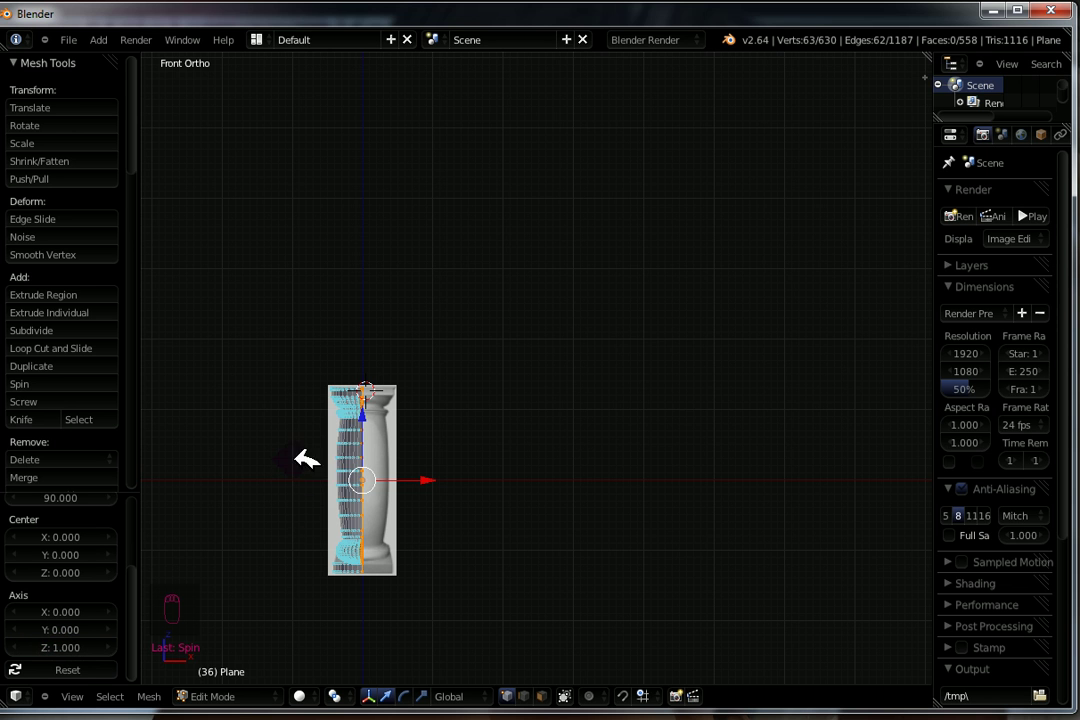
key(Return)
middle_drag(370, 446, 428, 436)
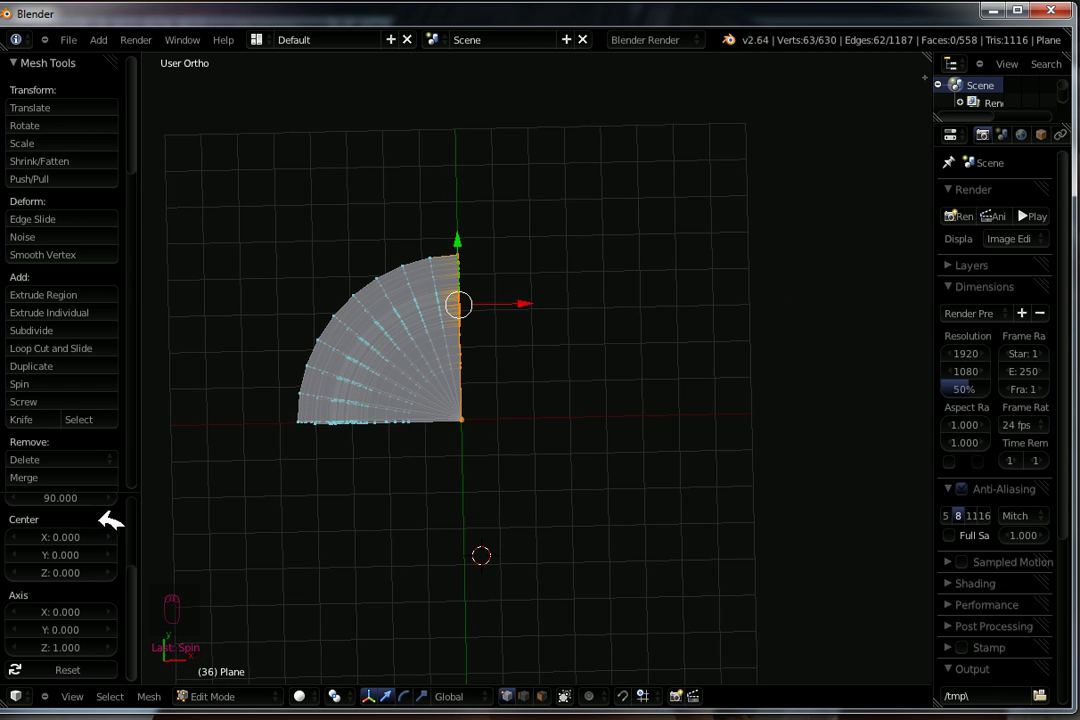
Step: Set the spin's angle to 180 degrees with the quarter column shown in the top view
scroll(52, 500, up, 3)
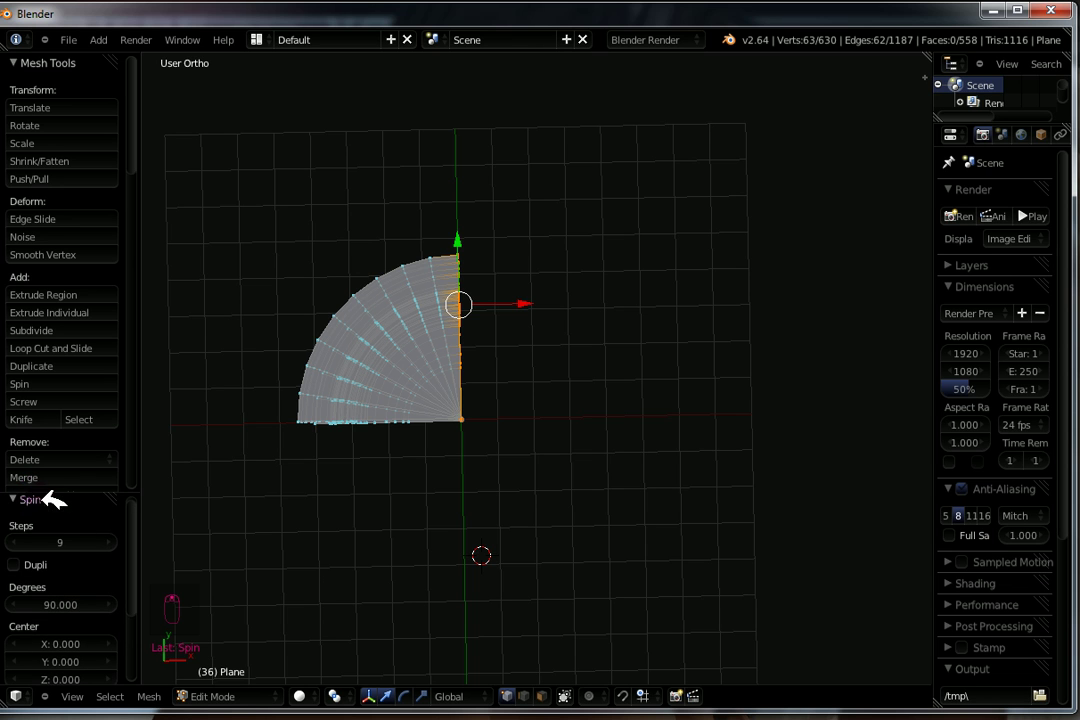
scroll(40, 588, down, 2)
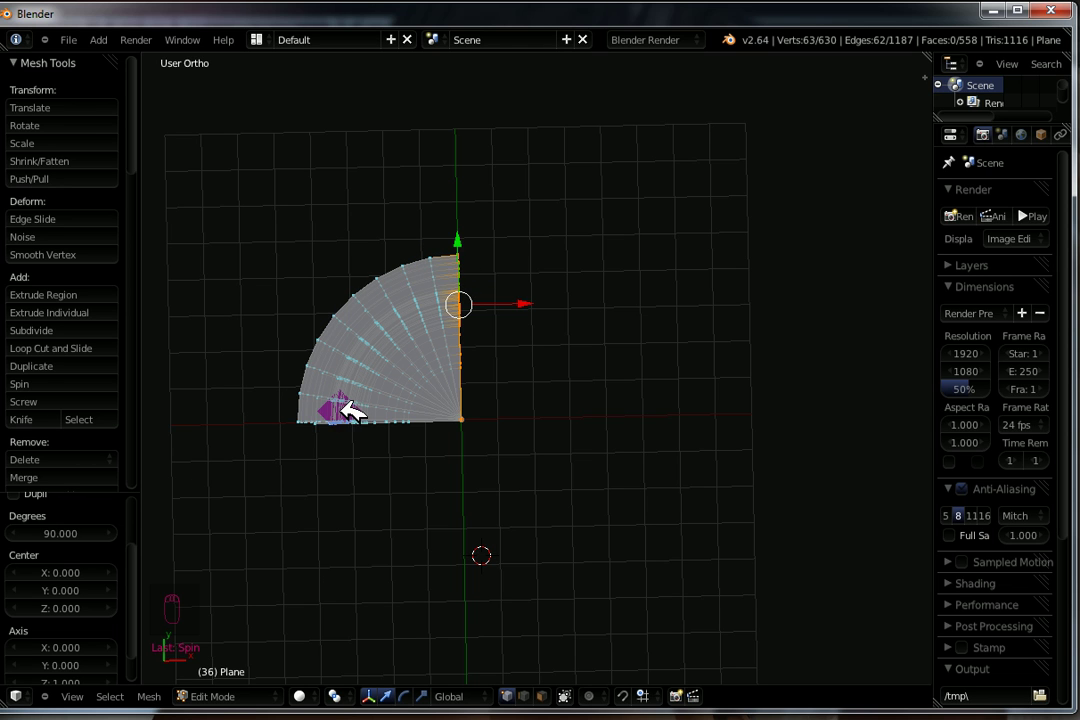
middle_drag(372, 583, 665, 270)
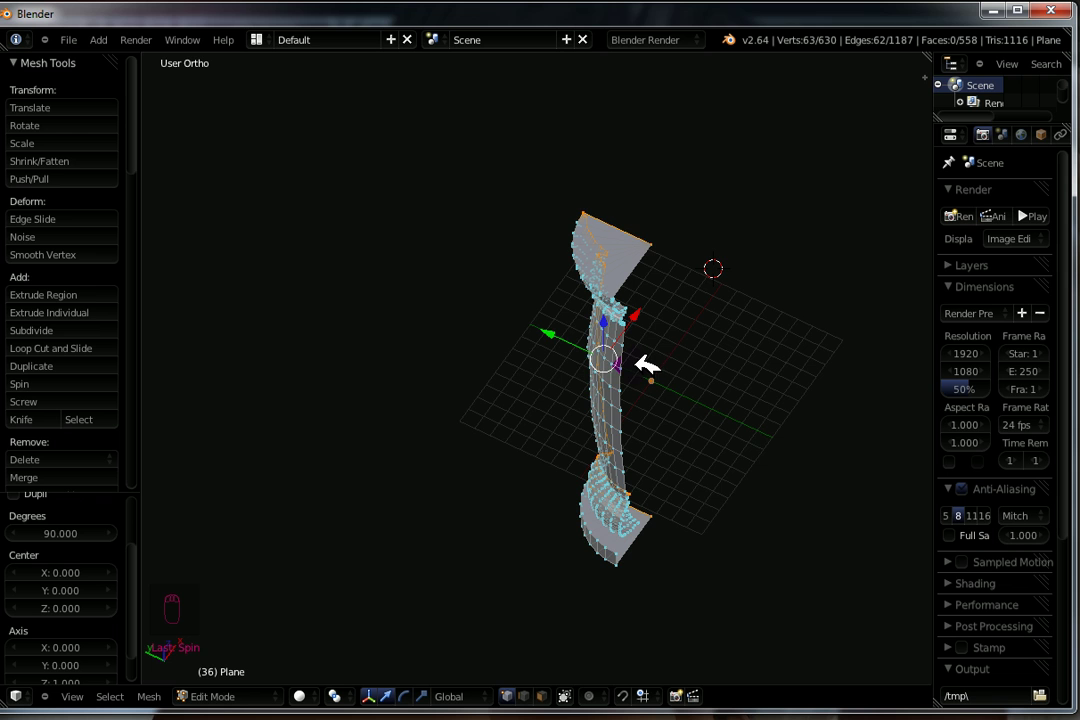
key(KP_7)
scroll(643, 358, up, 3)
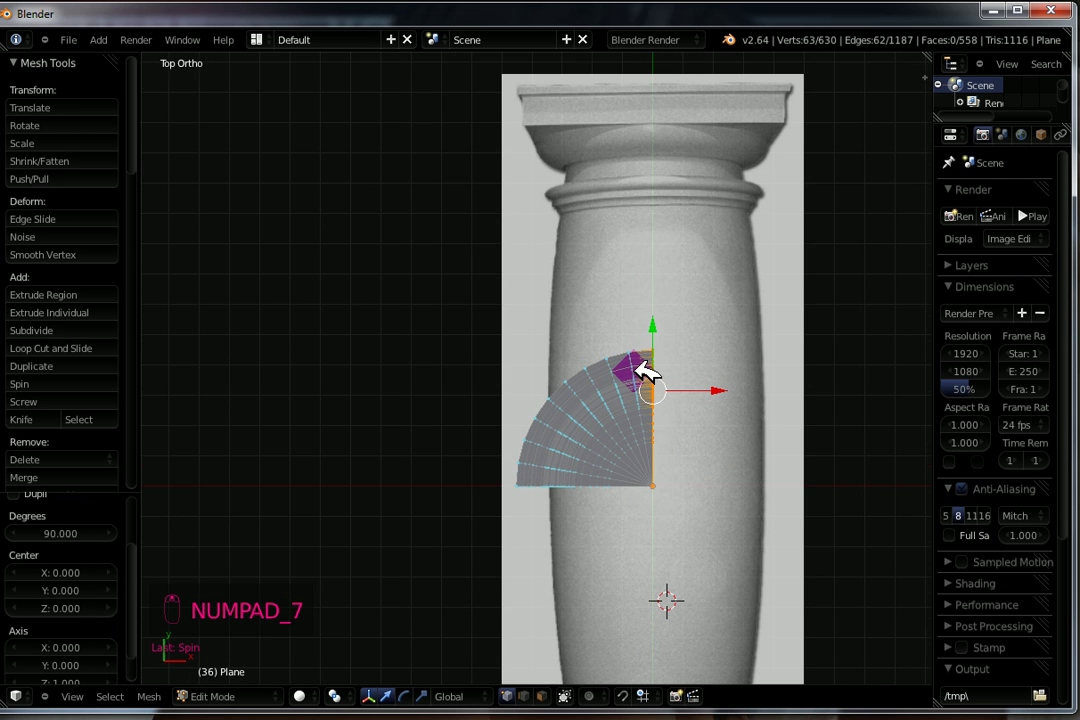
click(57, 531)
text(180)
key(Return)
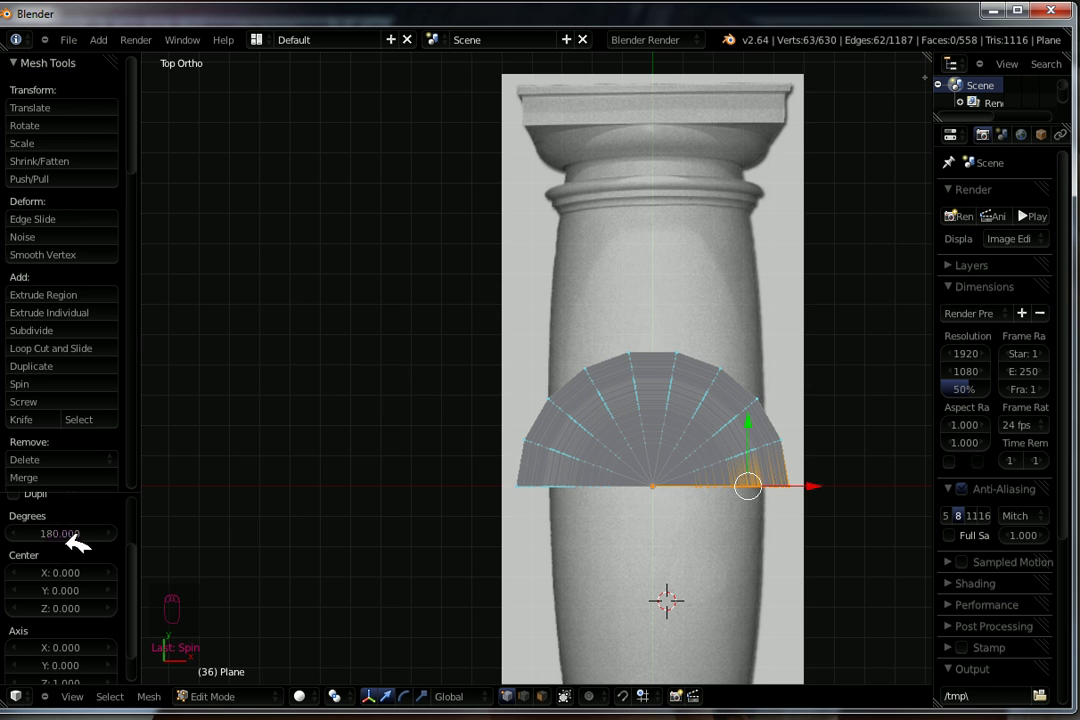
Step: Check the half column from several angles and set the spin's angle to 360 degrees
middle_drag(718, 489, 784, 448)
scroll(790, 495, down, 4)
middle_drag(790, 495, 612, 510)
scroll(506, 523, up, 4)
shift+middle_drag(506, 523, 532, 478)
key(KP_7)
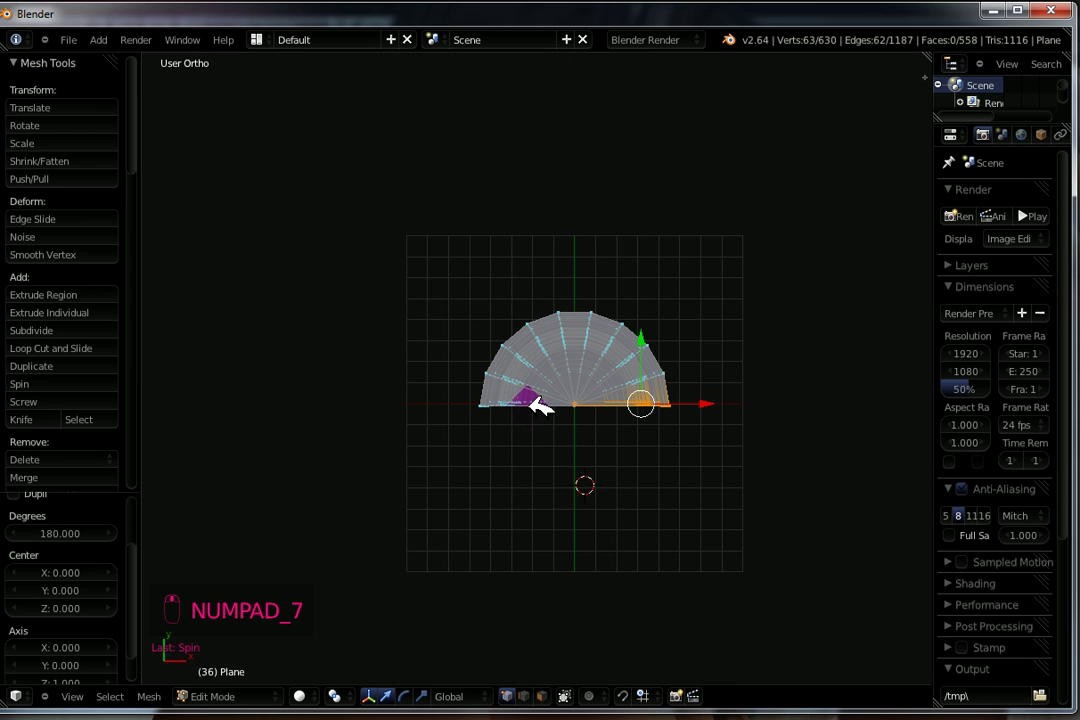
click(62, 535)
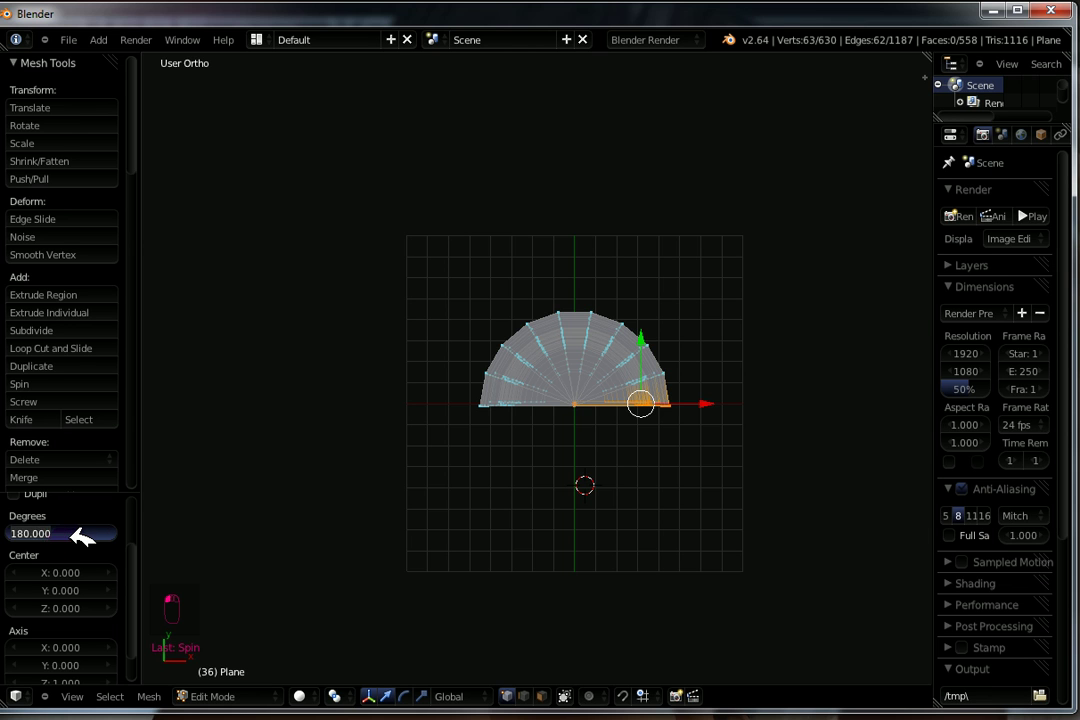
text(360.)
key(Return)
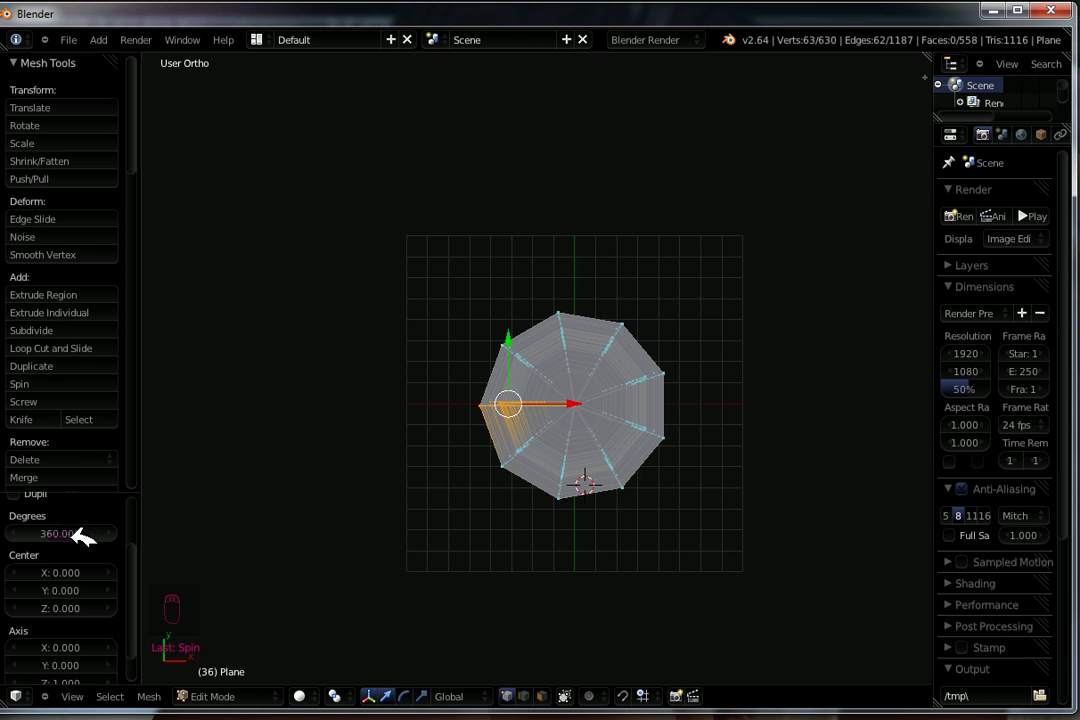
Step: Raise the spin's step count to 13 to make the full column rounder
scroll(80, 537, up, 3)
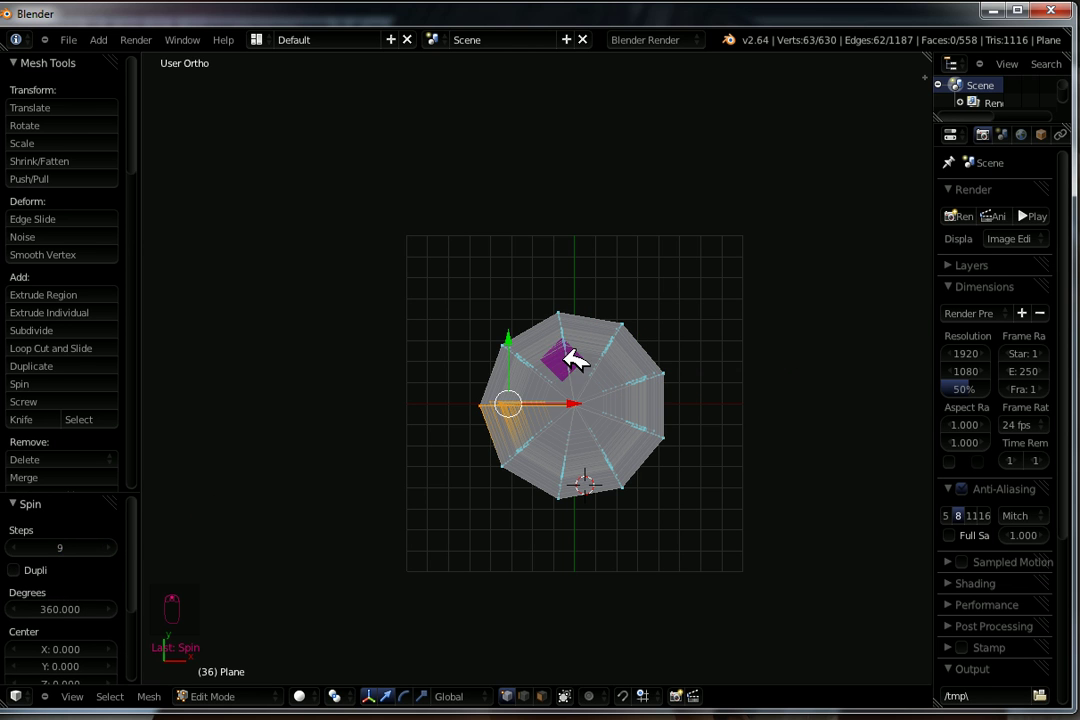
scroll(568, 360, up, 3)
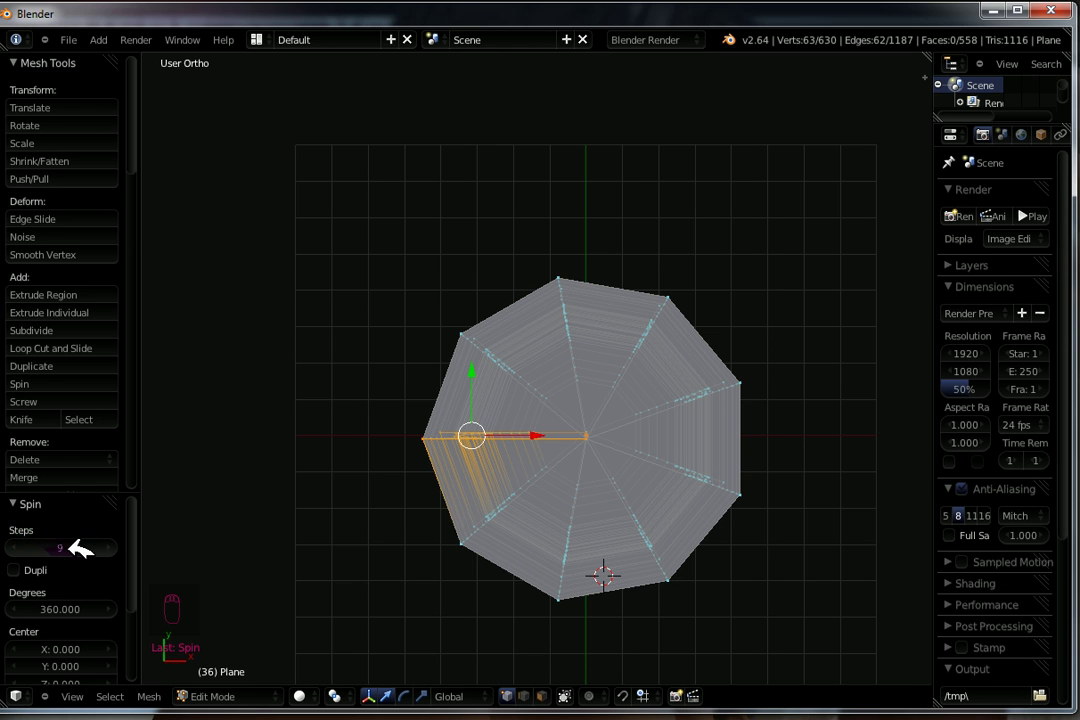
click(108, 548)
click(108, 548)
click(108, 548)
click(108, 548)
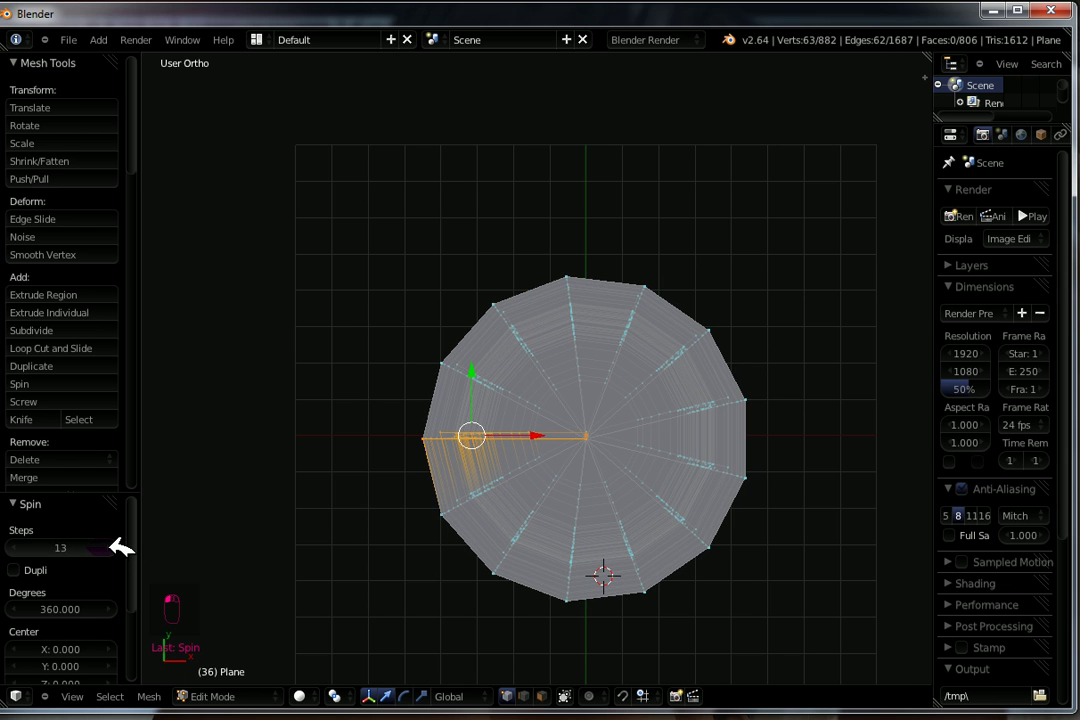
Step: Try a much higher spin step count, well above 13, and view the rounder column from above
click(108, 548)
click(108, 548)
click(108, 548)
click(108, 548)
click(108, 548)
click(108, 548)
click(108, 548)
click(108, 548)
click(108, 548)
click(108, 548)
click(108, 548)
click(108, 548)
click(108, 548)
click(108, 548)
click(108, 548)
click(110, 548)
click(110, 548)
click(14, 548)
middle_drag(559, 630, 580, 507)
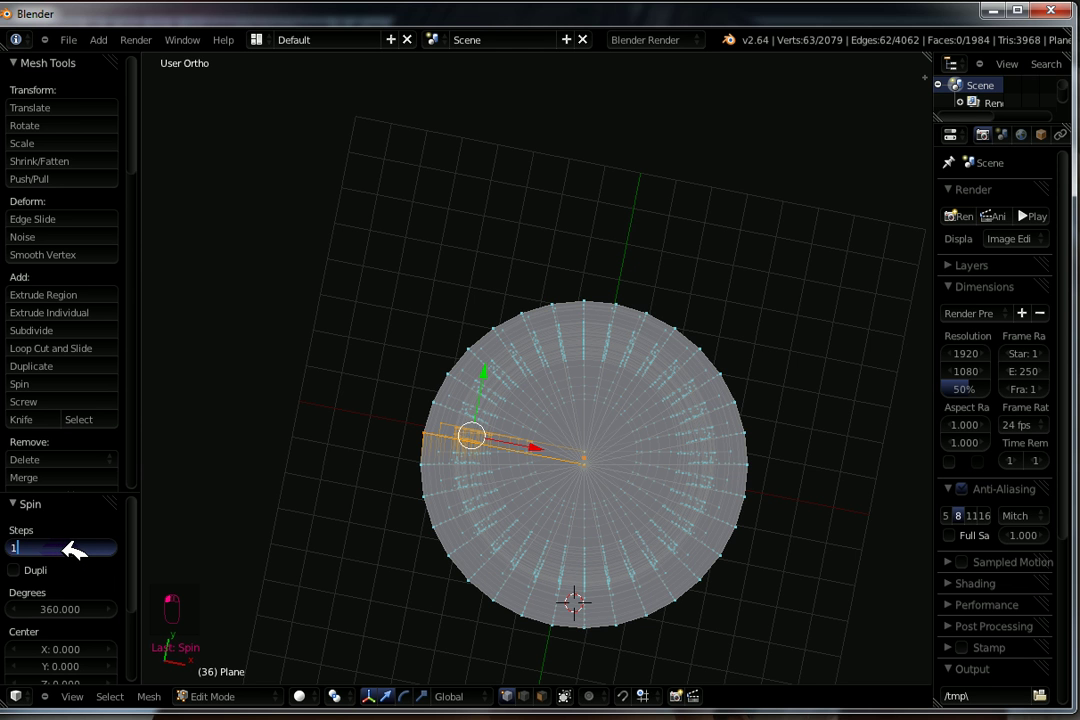
Step: Set the spin's steps to 16 and examine the column from the side and from above
text(6)
key(Return)
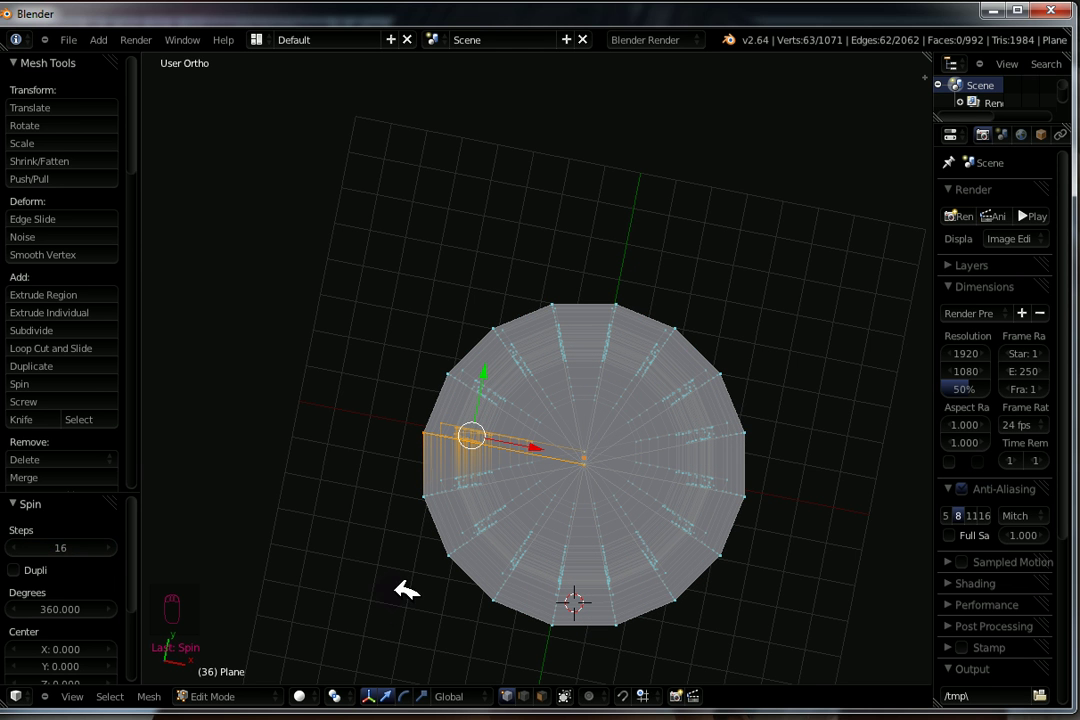
middle_drag(408, 608, 494, 385)
scroll(494, 384, up, 3)
scroll(495, 352, down, 1)
middle_drag(503, 289, 511, 234)
middle_drag(569, 208, 523, 333)
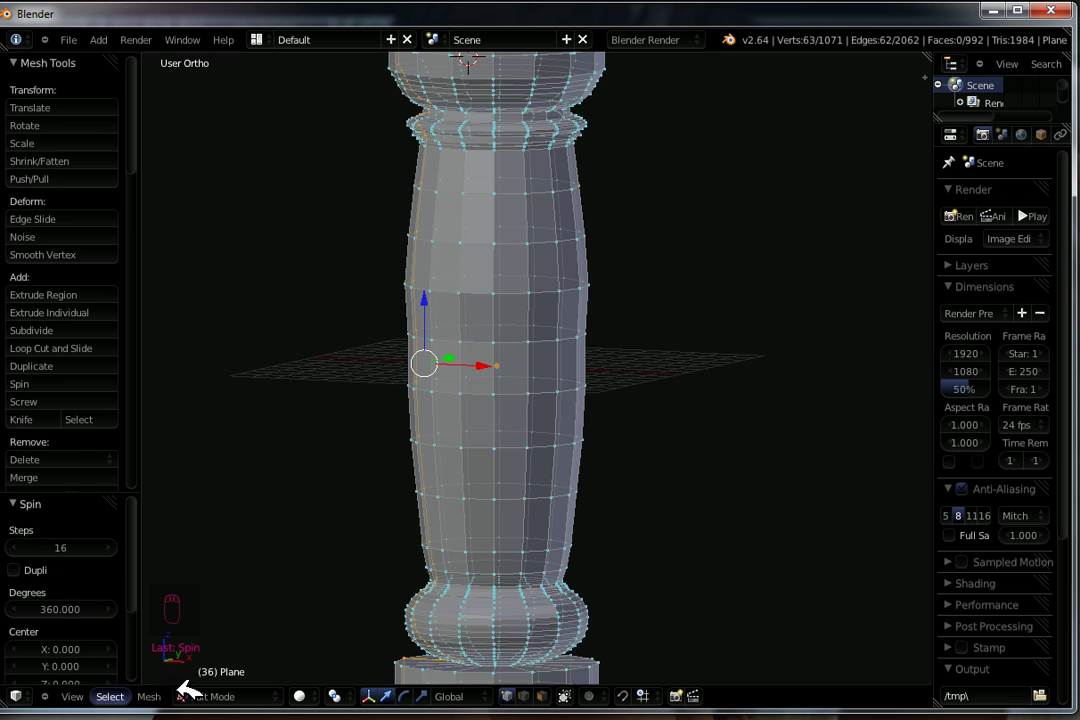
middle_drag(499, 340, 472, 477)
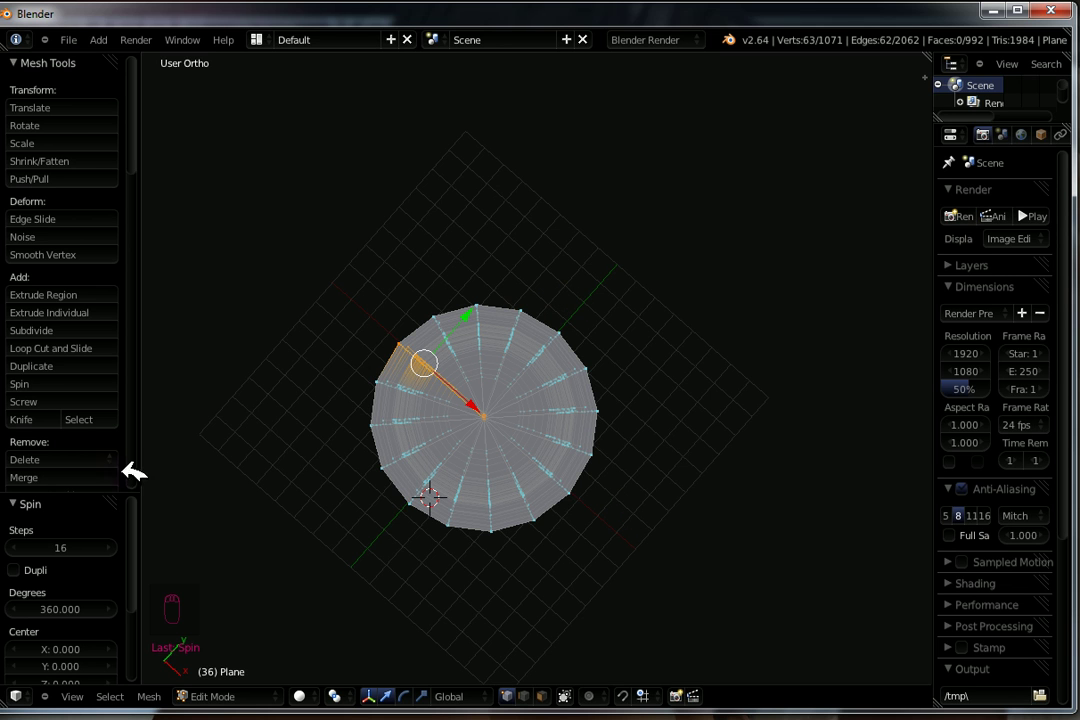
Step: Lower the spin's step count to 8 and on to 6, viewing the column from above
drag(20, 538, 25, 543)
click(20, 542)
middle_drag(627, 634, 471, 621)
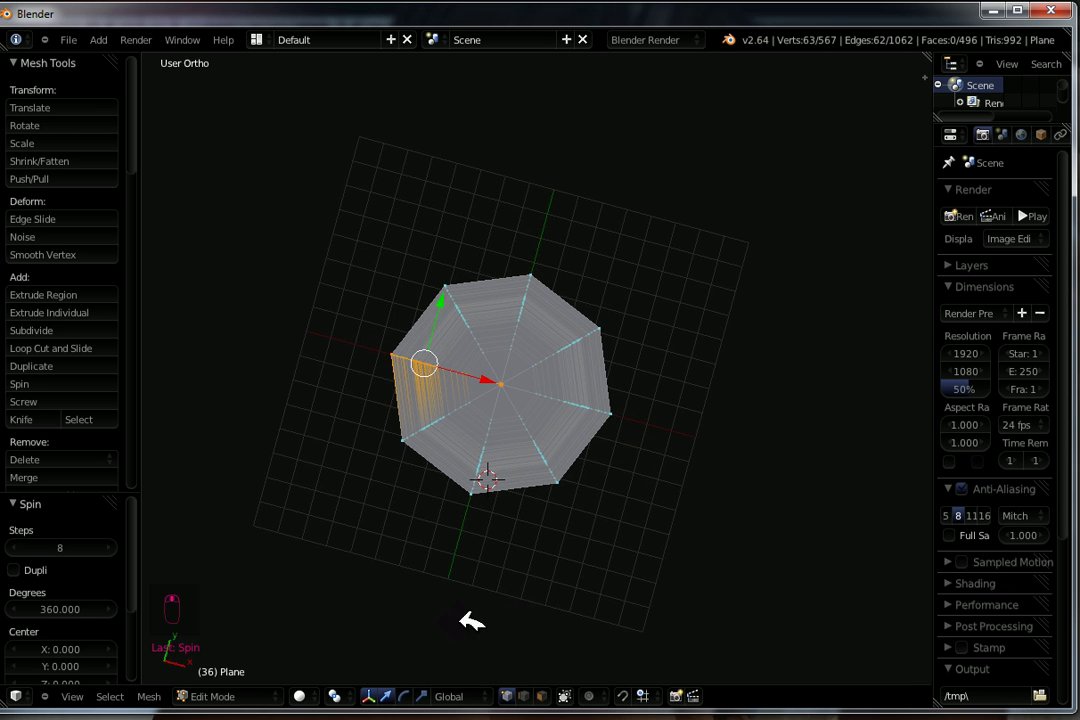
click(20, 548)
click(20, 548)
middle_drag(598, 554, 528, 655)
scroll(527, 659, up, 3)
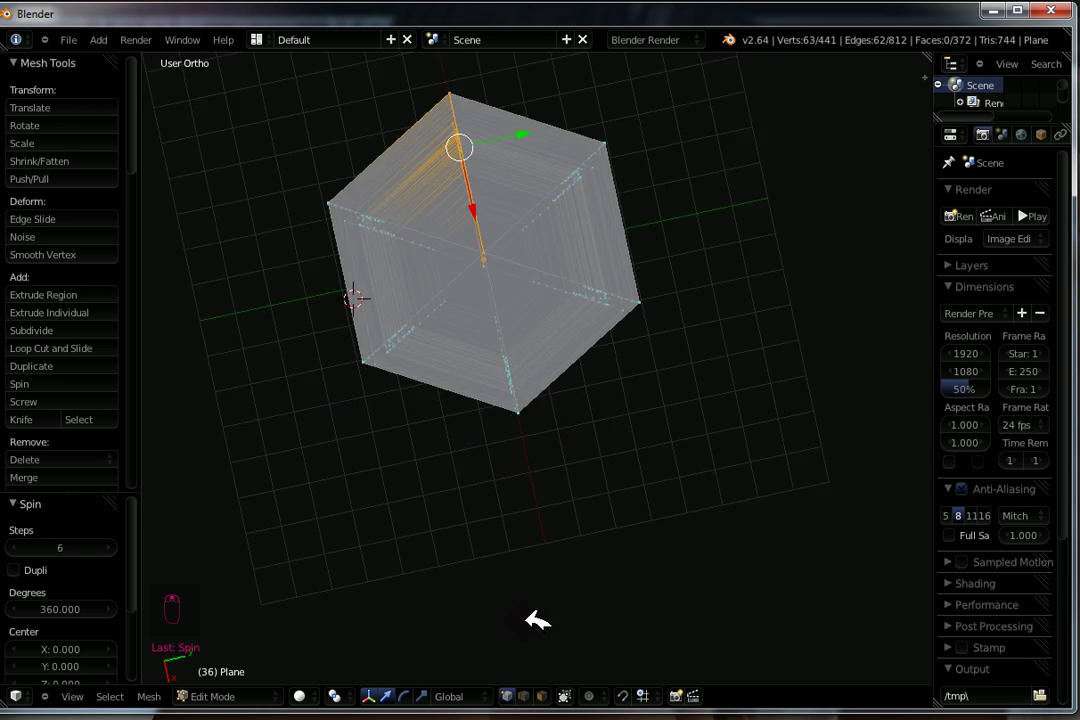
Step: Lower the spin's step count to 4 and look at the square column from the side
click(14, 548)
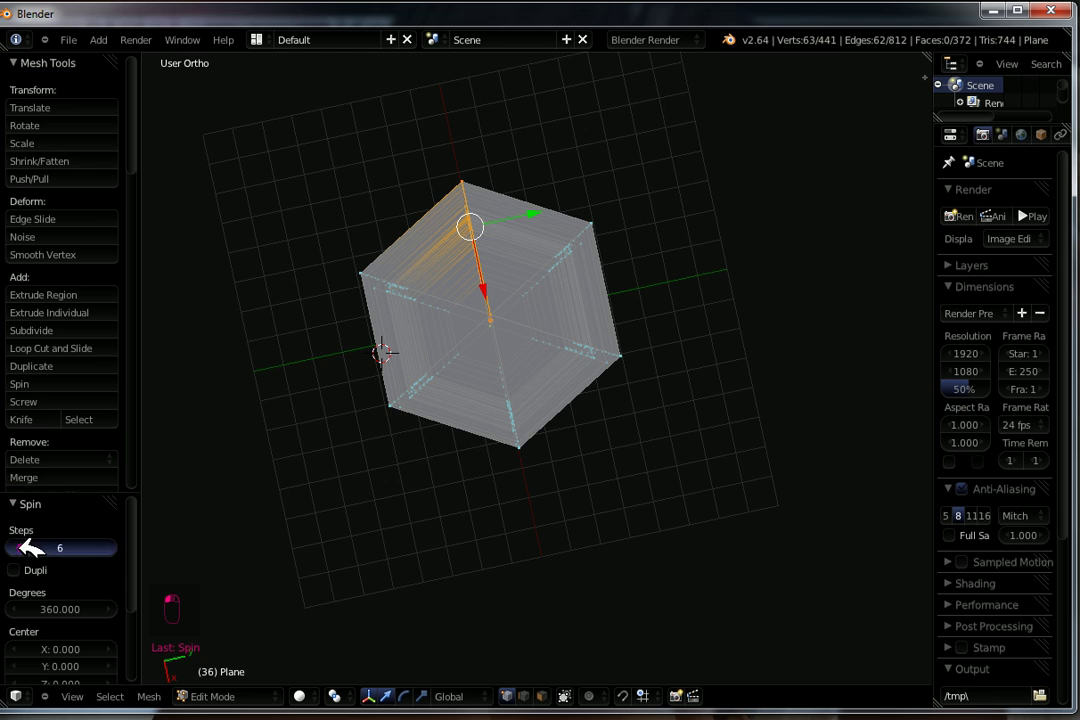
click(14, 548)
middle_drag(390, 542, 441, 463)
scroll(542, 492, up, 3)
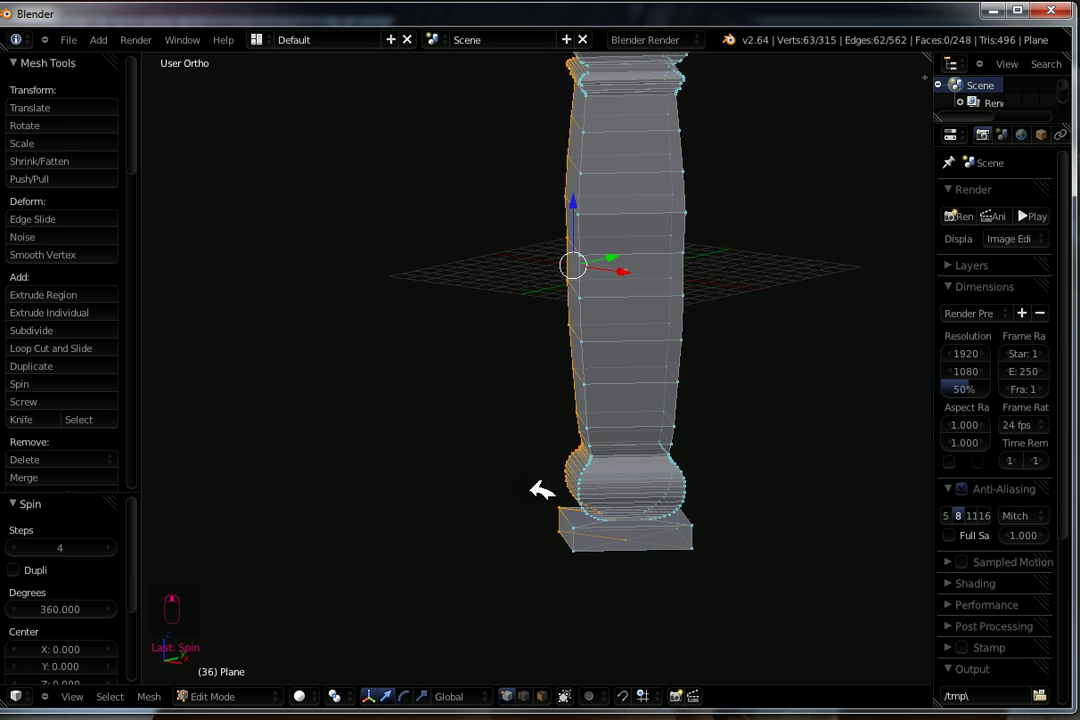
Step: Lower the spin's step count to 3 and inspect the triangular column from all sides
click(18, 548)
middle_drag(605, 284, 592, 432)
middle_drag(652, 449, 535, 475)
scroll(536, 479, down, 4)
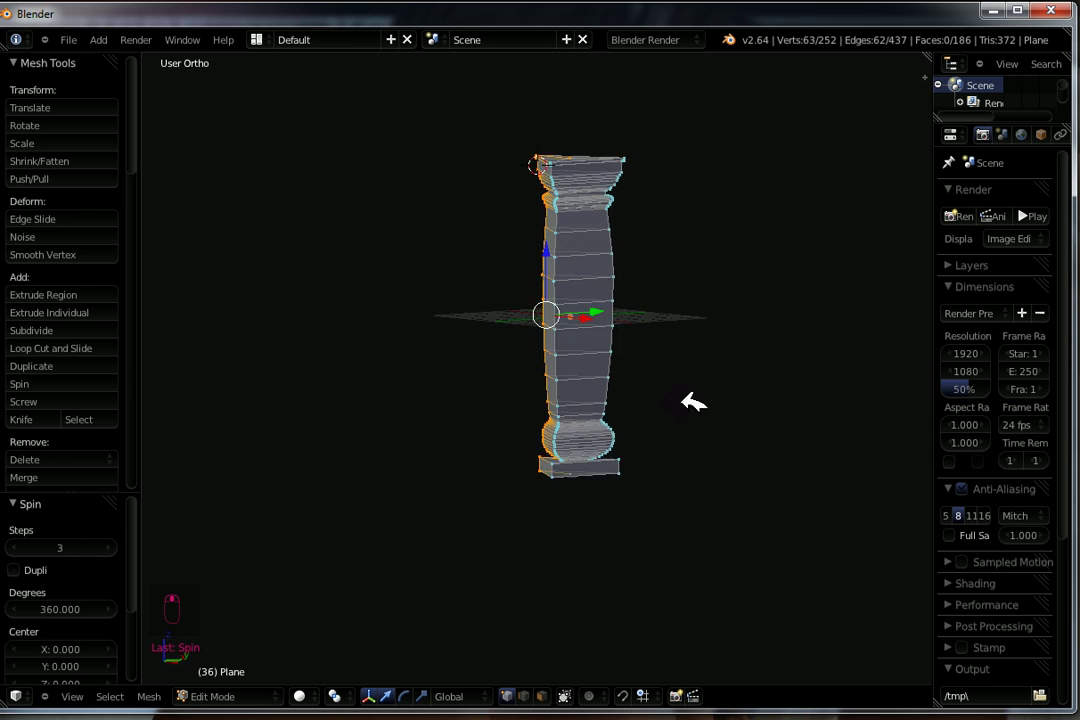
middle_drag(618, 432, 415, 422)
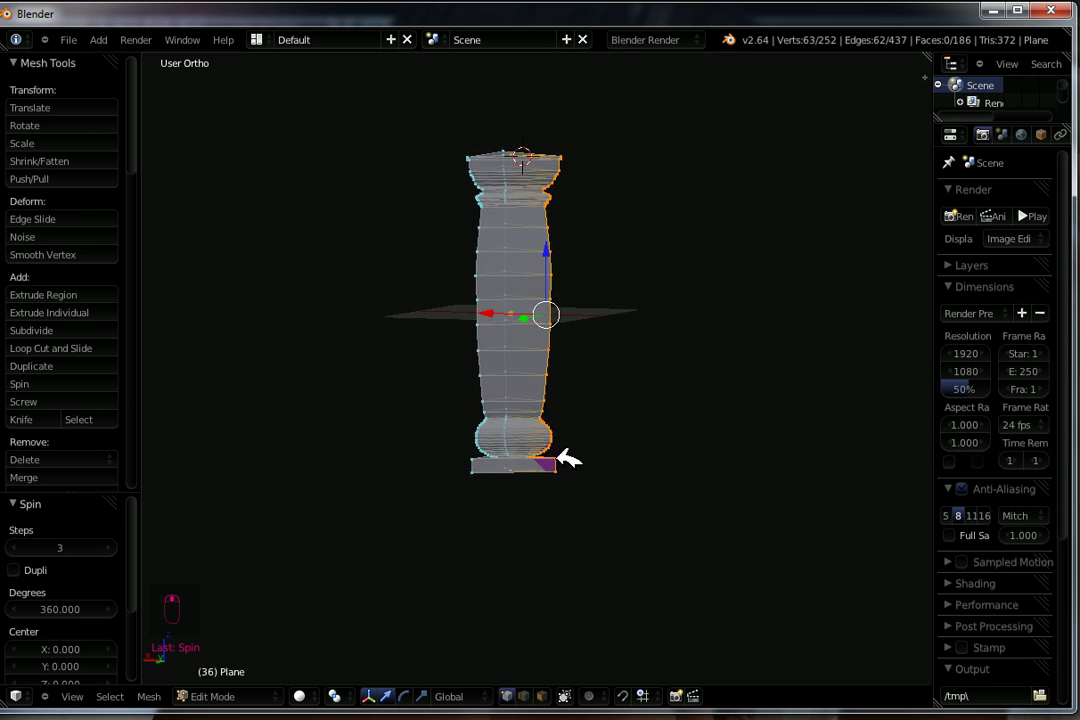
middle_drag(562, 457, 605, 469)
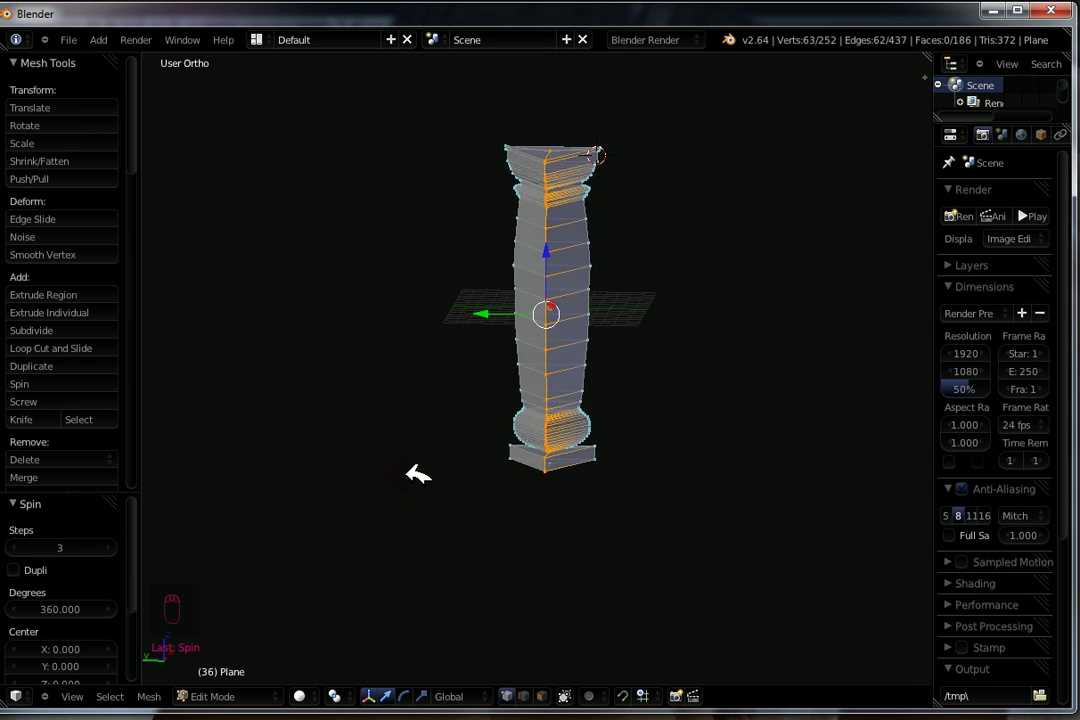
scroll(495, 455, up, 3)
middle_drag(613, 358, 551, 231)
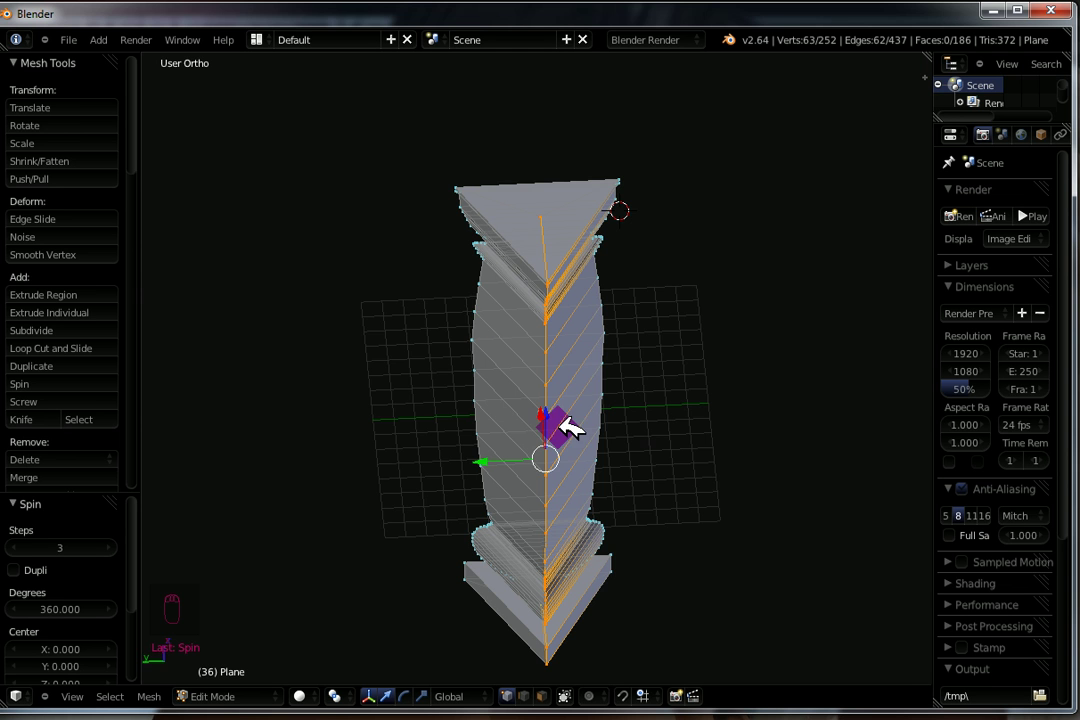
middle_drag(530, 497, 513, 415)
middle_drag(540, 468, 536, 362)
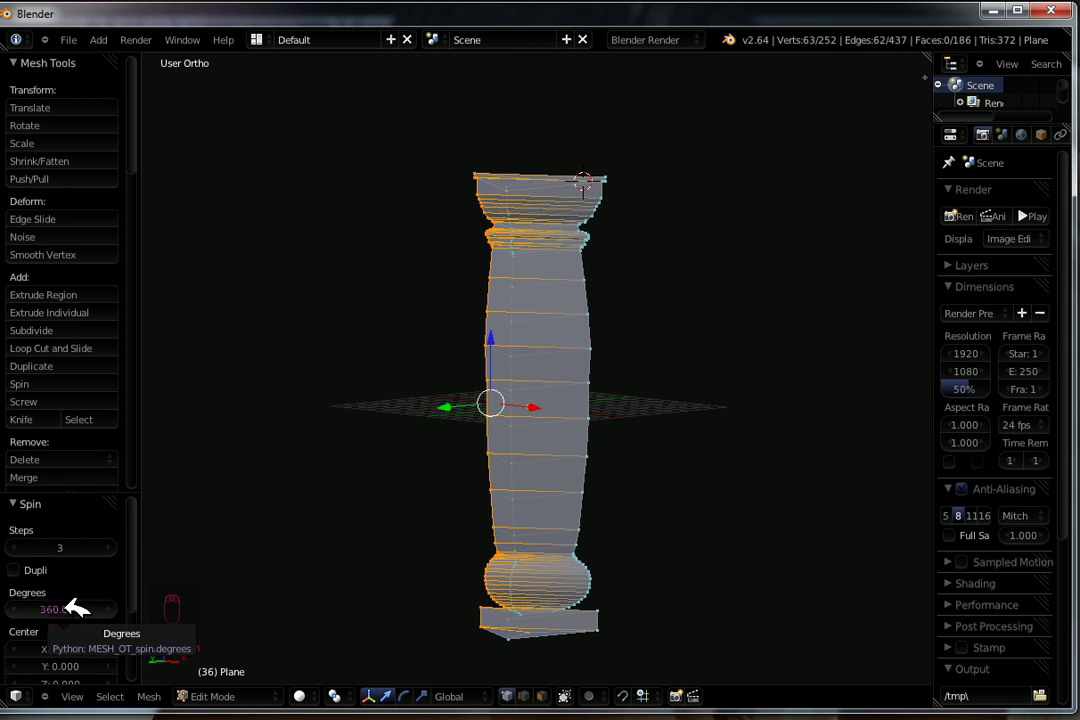
Step: Set the spin's steps to 8, keeping the 360 degree angle
scroll(30, 594, down, 3)
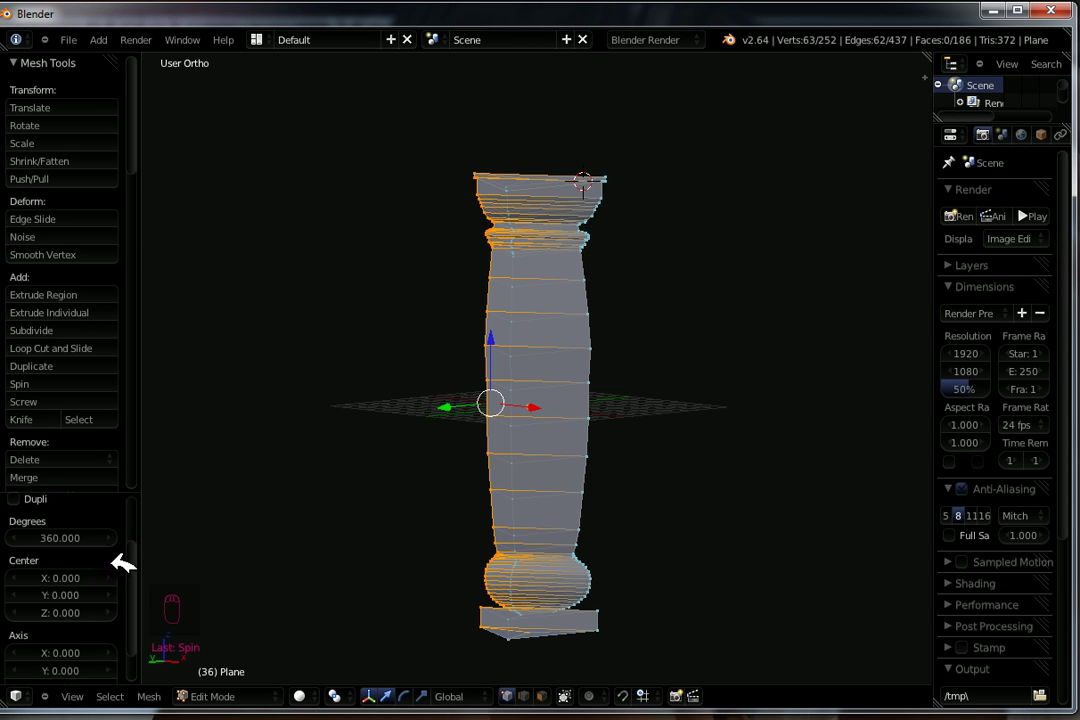
scroll(75, 530, up, 3)
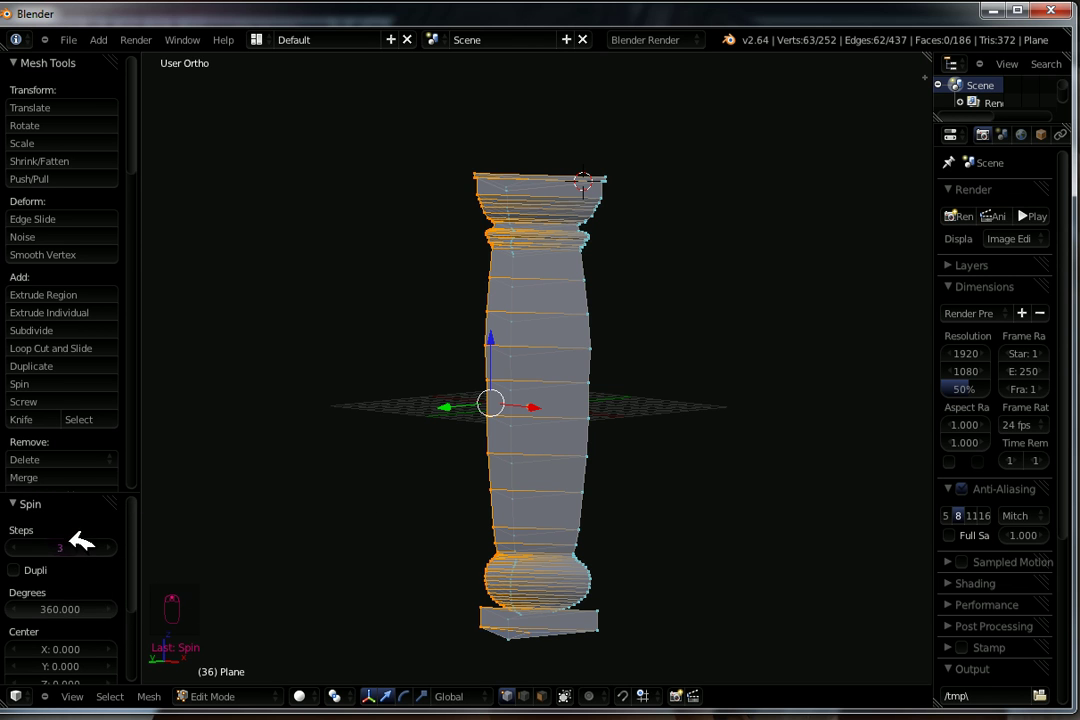
mouse_move(60, 543)
mouse_down()
mouse_move(89, 547)
mouse_move(43, 547)
mouse_up()
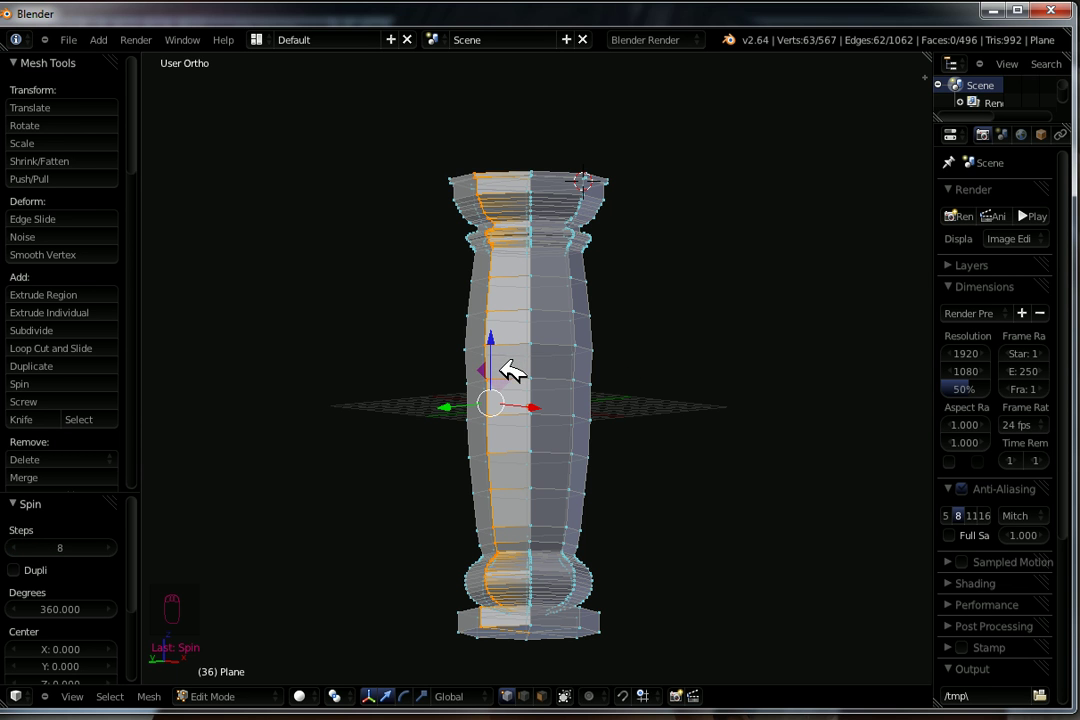
Step: Select the entire eight-sided column mesh and check it from different angles
key(a)
key(a)
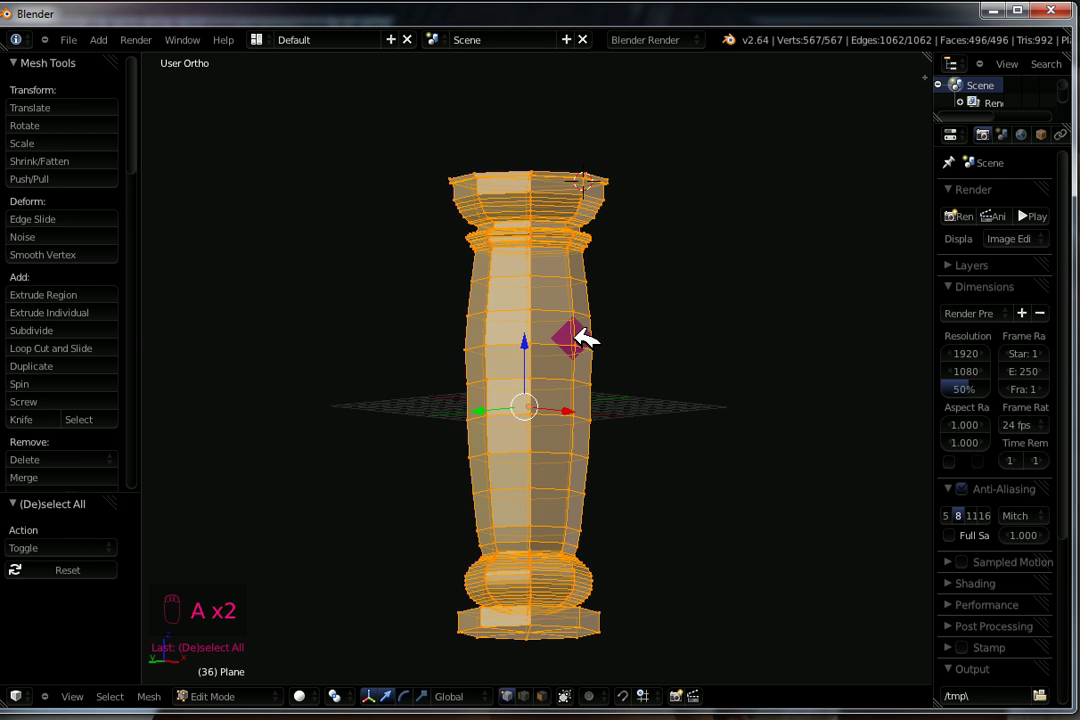
middle_drag(571, 340, 639, 412)
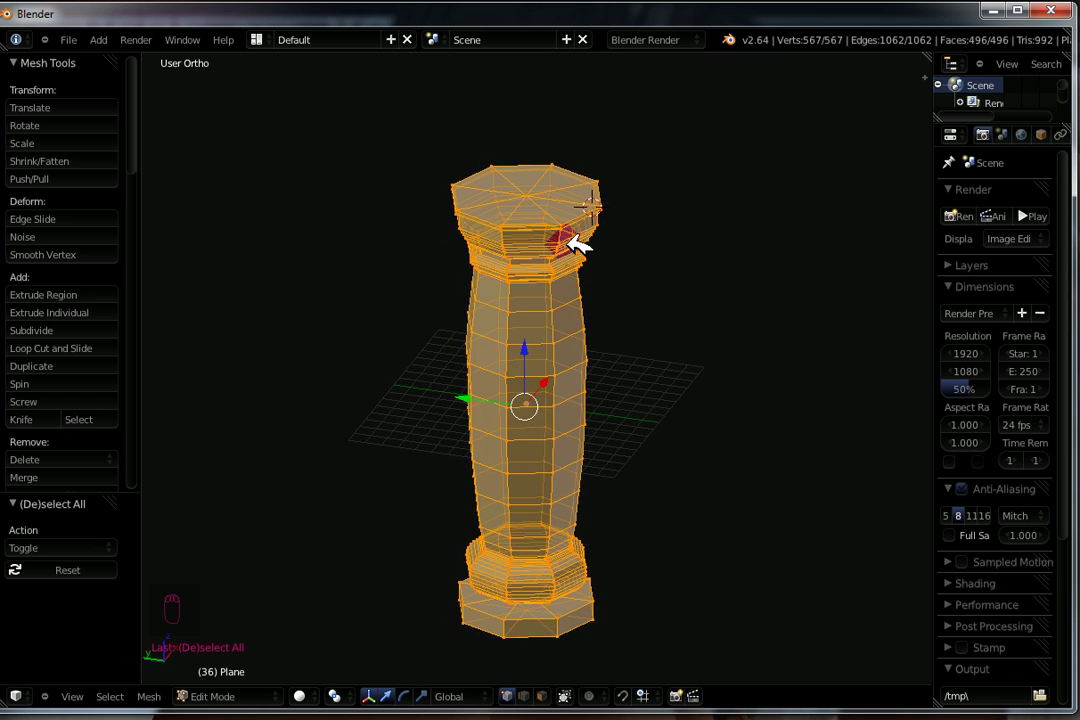
middle_drag(550, 366, 618, 316)
scroll(556, 431, up, 1)
scroll(556, 432, down, 1)
middle_drag(559, 470, 572, 509)
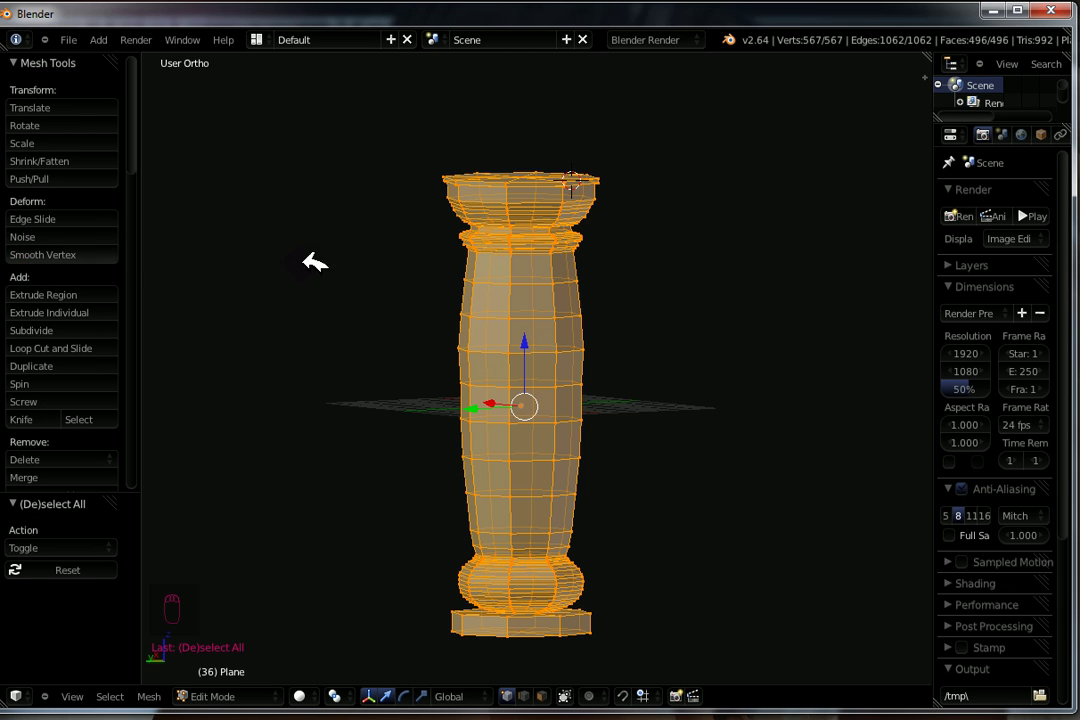
Step: Try one pass of Smooth Vertex on the whole column, inspect its vertical seam and undo the smoothing
click(45, 255)
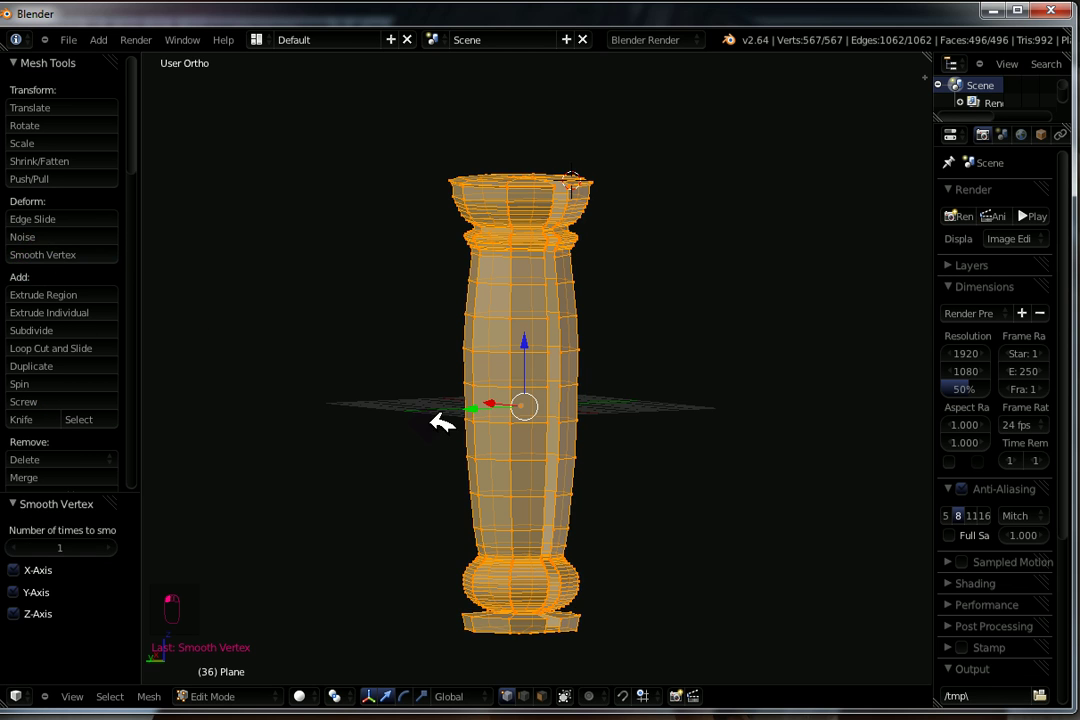
scroll(441, 422, up, 5)
middle_drag(441, 422, 331, 484)
scroll(335, 475, down, 5)
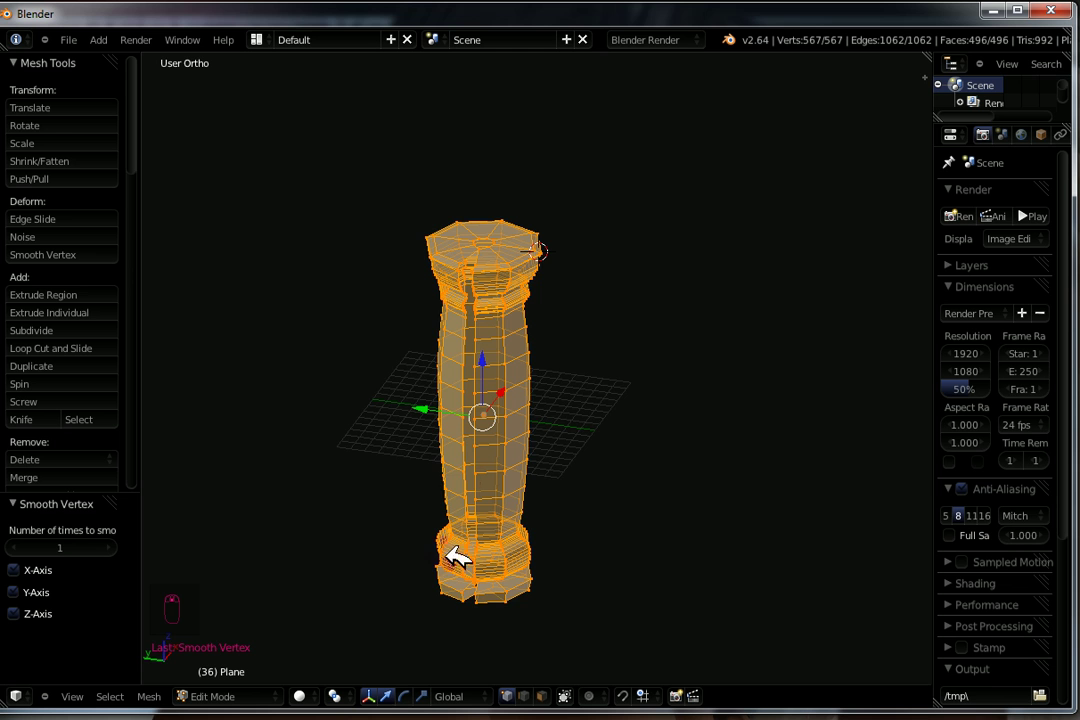
middle_drag(462, 616, 512, 595)
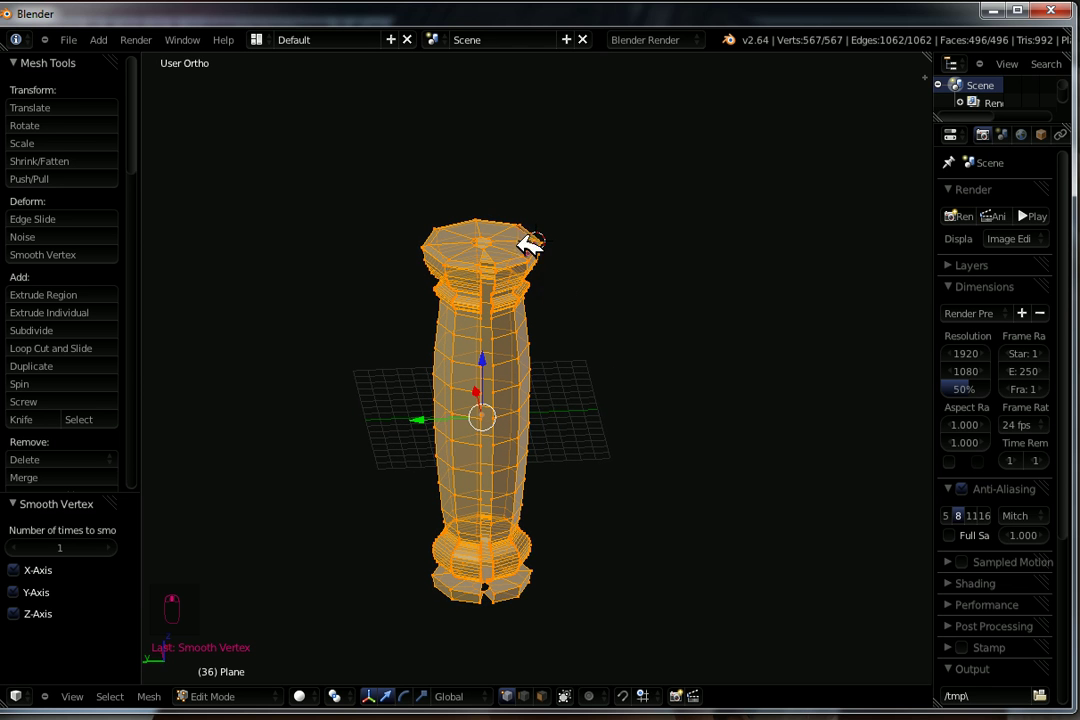
scroll(487, 617, up, 2)
middle_drag(499, 601, 485, 579)
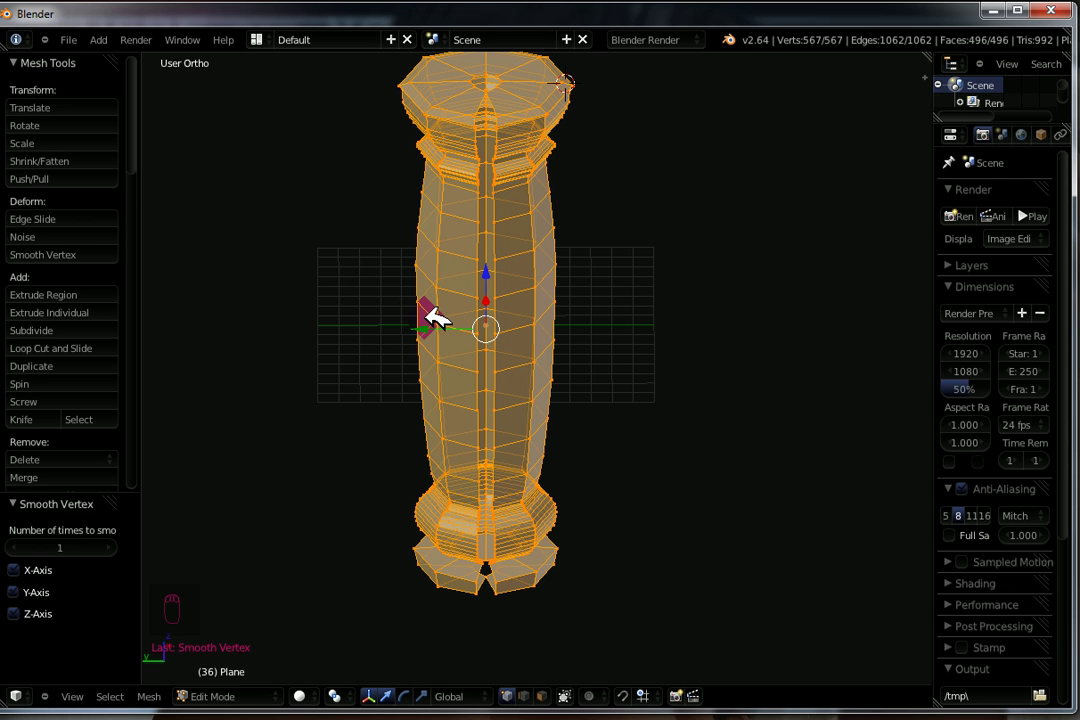
key(ctrl+z)
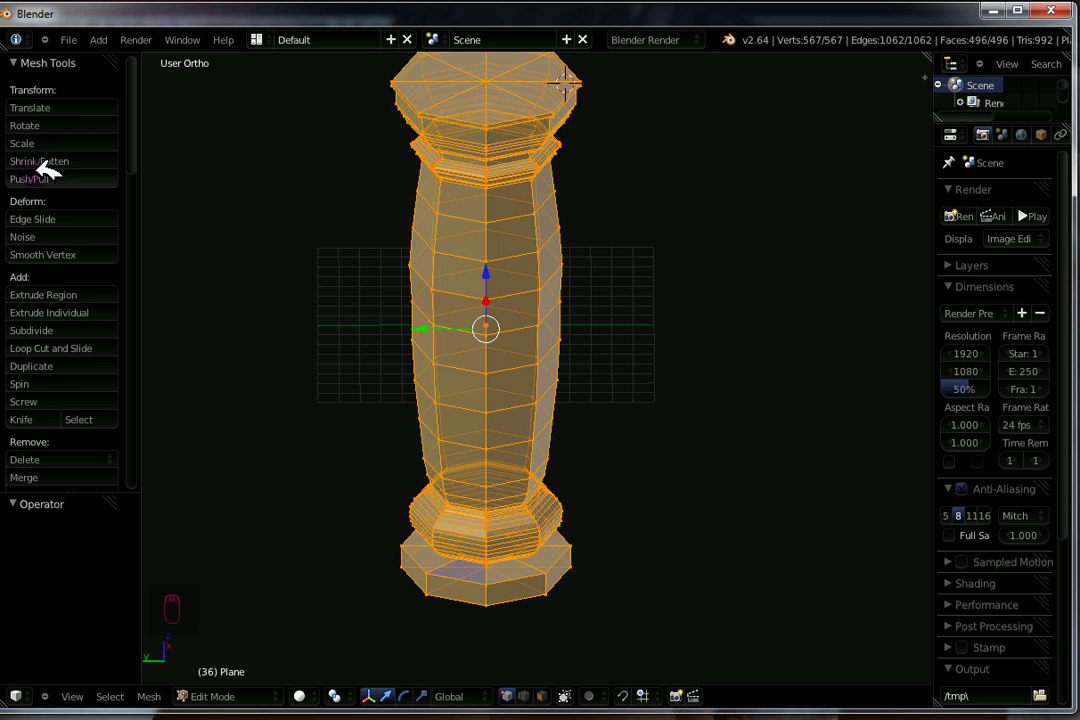
Step: Remove the doubled vertices from the whole selected column mesh and check it from another angle
scroll(58, 452, down, 3)
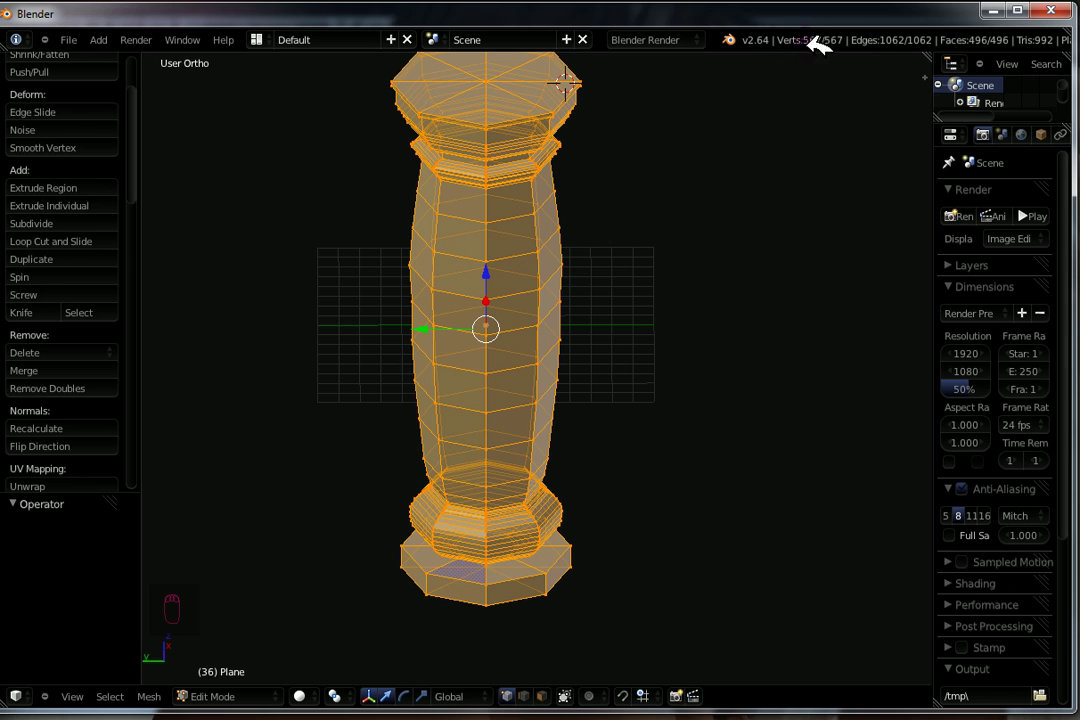
click(60, 388)
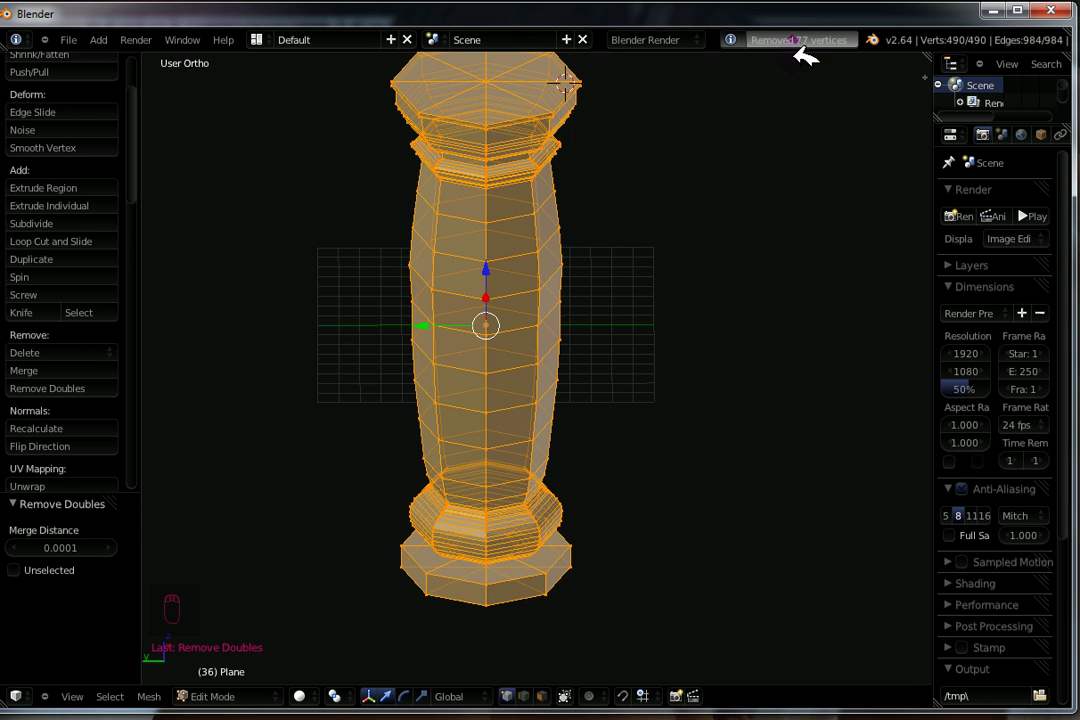
middle_drag(506, 501, 588, 477)
middle_drag(506, 295, 568, 401)
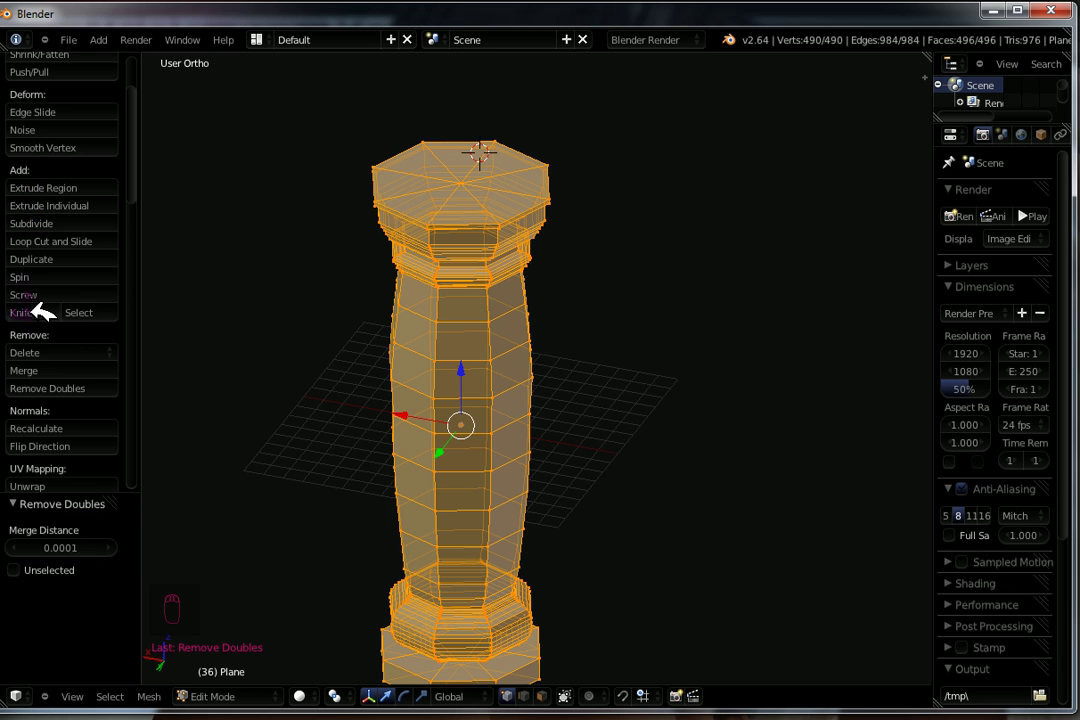
Step: Apply one pass of Smooth Vertex to the whole column and inspect its sides
click(40, 147)
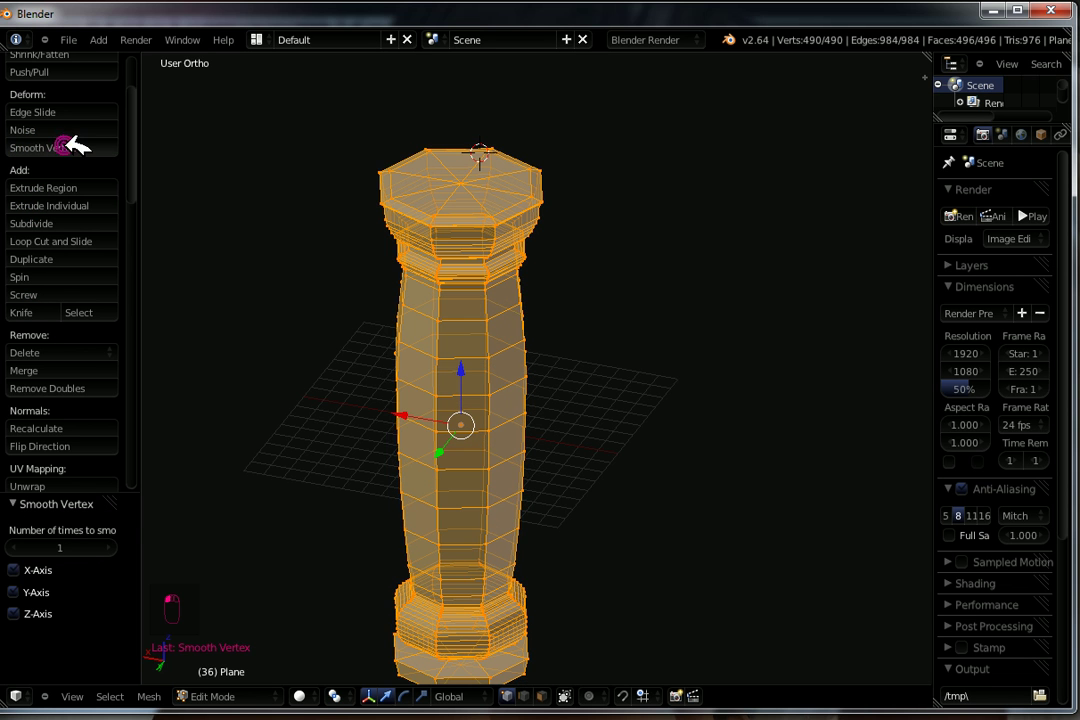
middle_drag(490, 480, 646, 294)
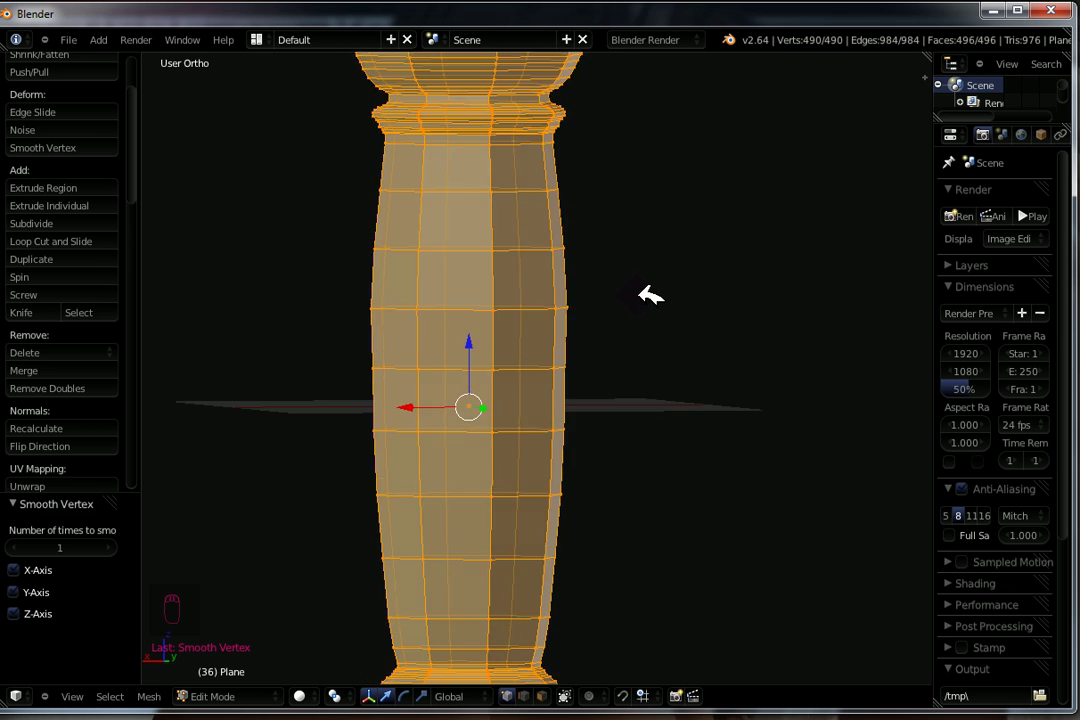
scroll(618, 400, down, 3)
scroll(617, 504, down, 1)
scroll(566, 471, up, 1)
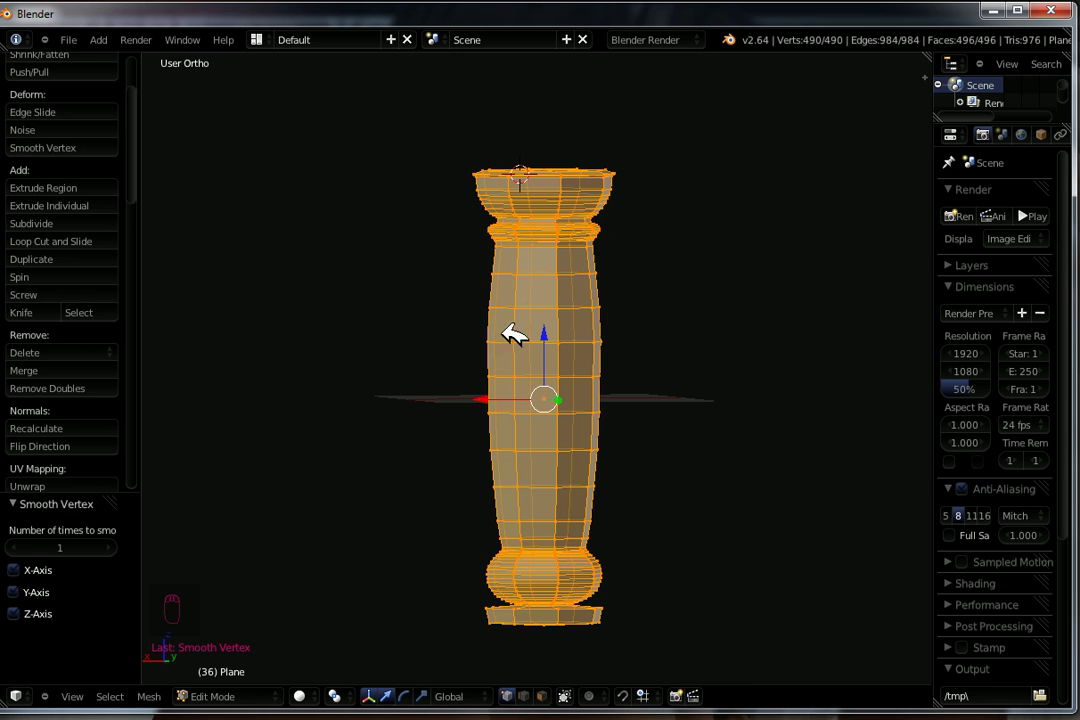
Step: Set the column's shading to Smooth in Object Mode and look at it from several angles
key(Tab)
middle_drag(590, 335, 632, 400)
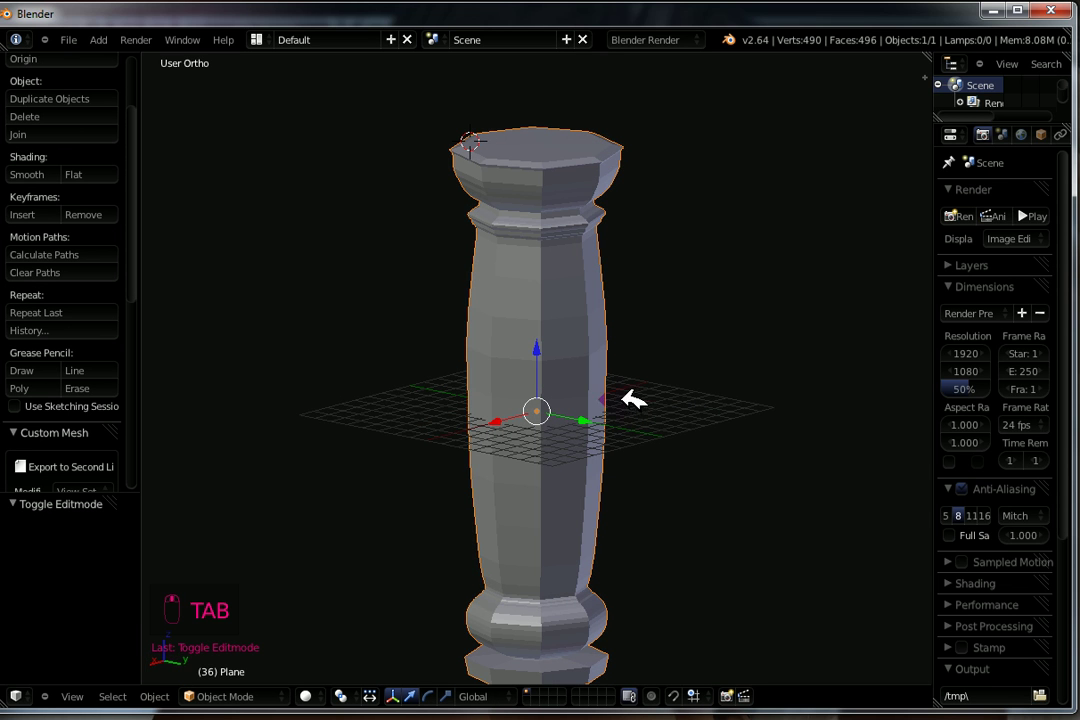
click(40, 175)
mouse_move(518, 477)
middle_down()
mouse_move(615, 543)
mouse_move(710, 473)
mouse_move(663, 453)
mouse_move(571, 448)
mouse_move(318, 472)
mouse_move(506, 381)
middle_up()
scroll(510, 390, down, 2)
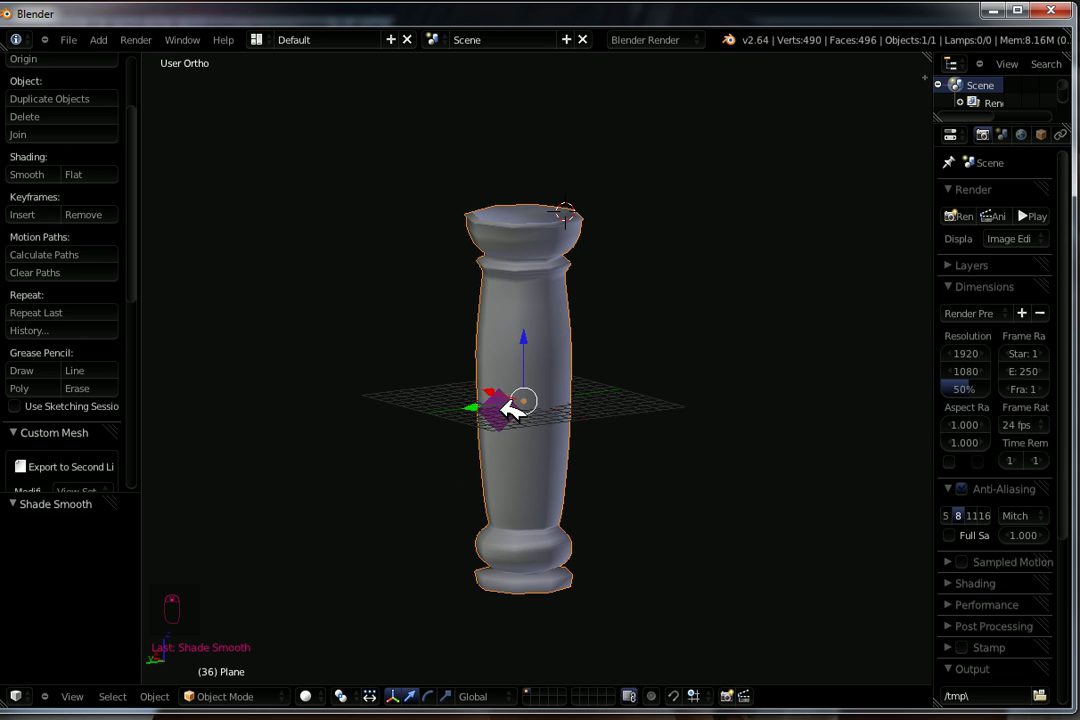
middle_drag(543, 460, 575, 452)
Step: Scale the horizontal edge loop just above the middle of the shaft by about 1.023 in Edit Mode
key(Tab)
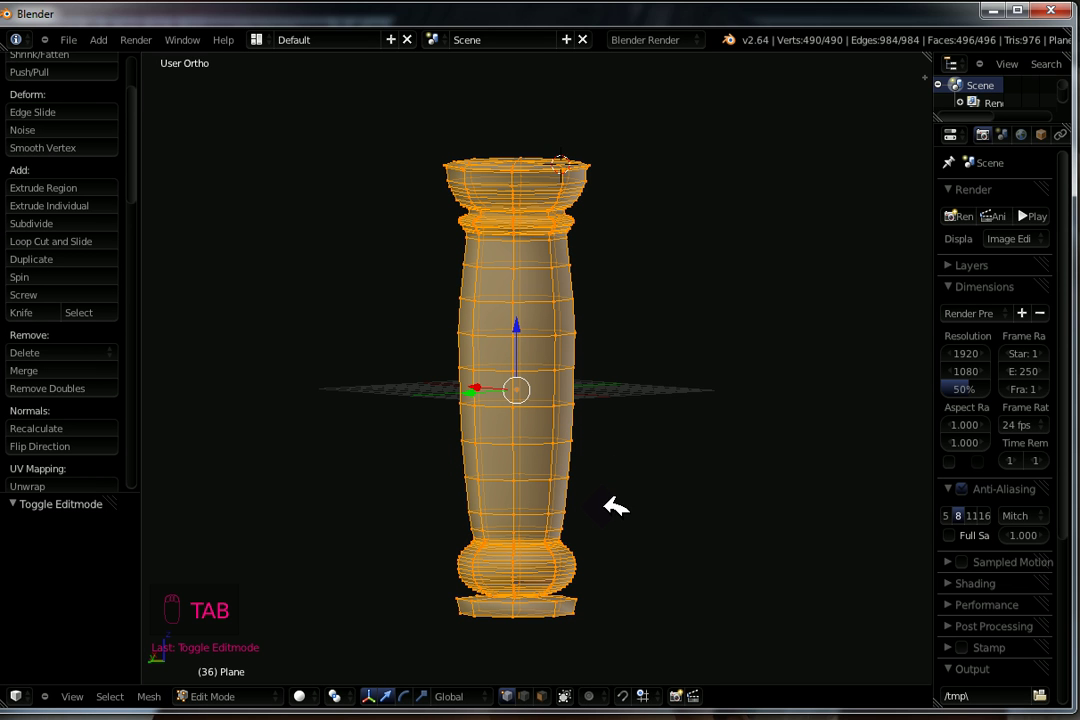
scroll(562, 490, up, 1)
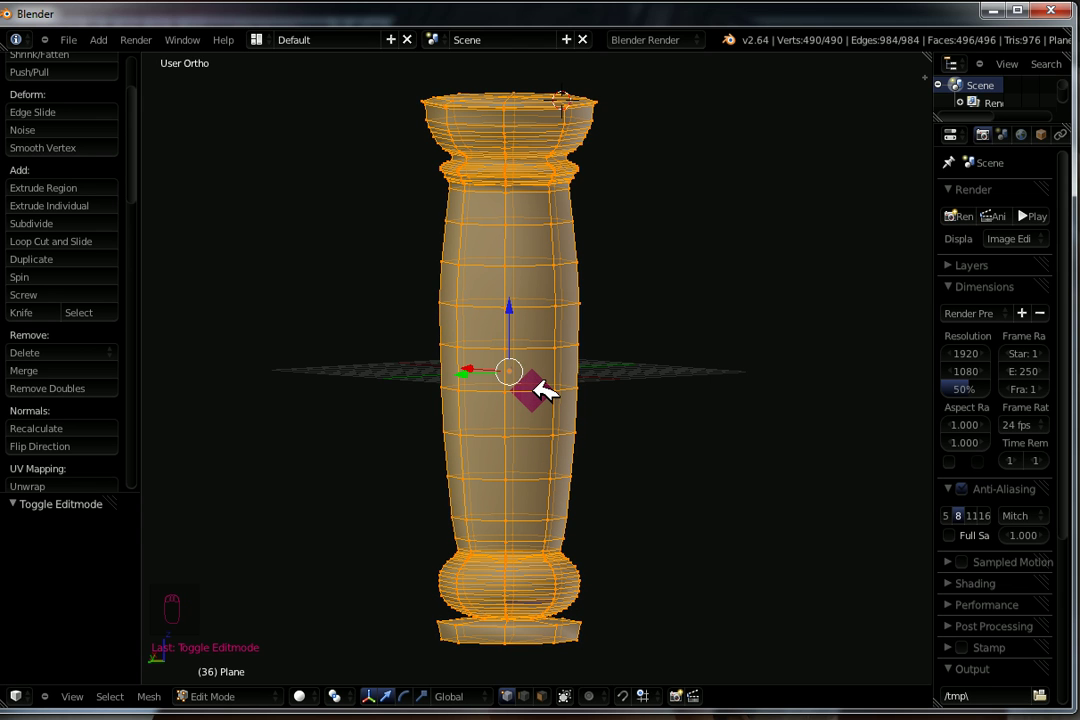
scroll(533, 352, up, 2)
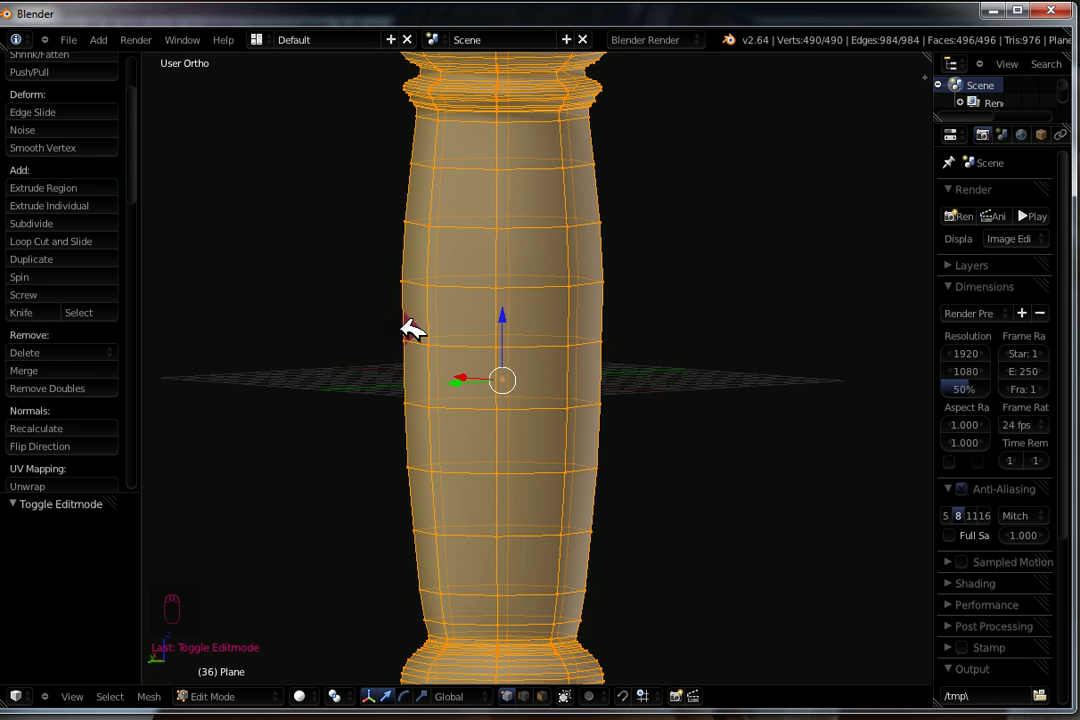
alt+right_click(540, 344)
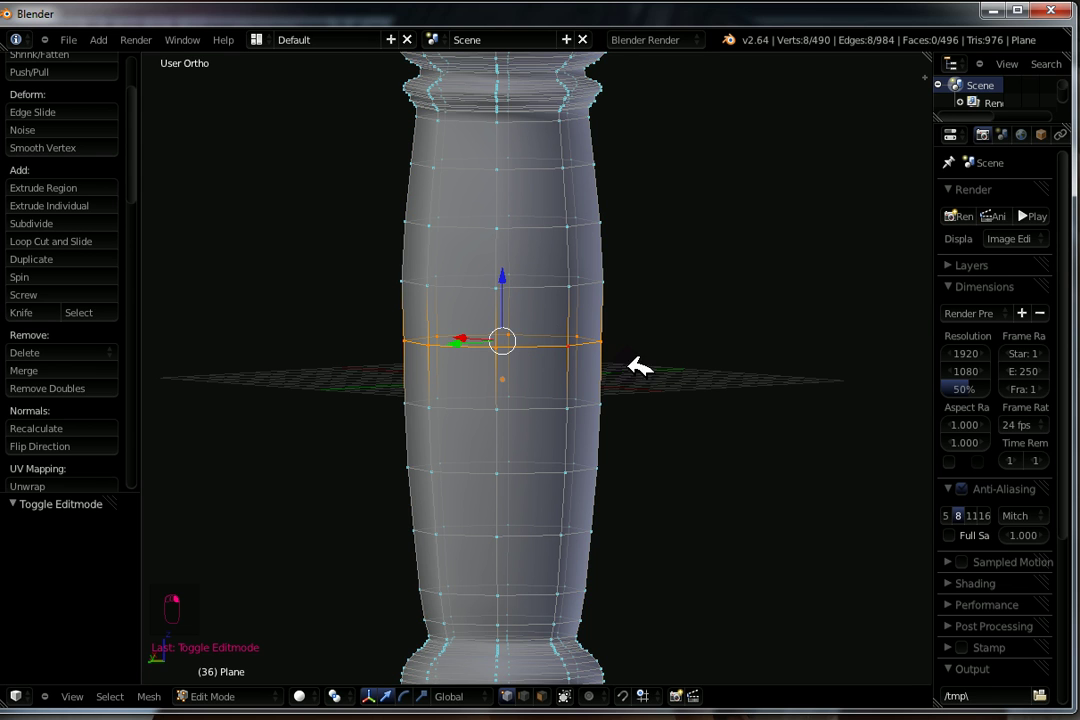
key(s)
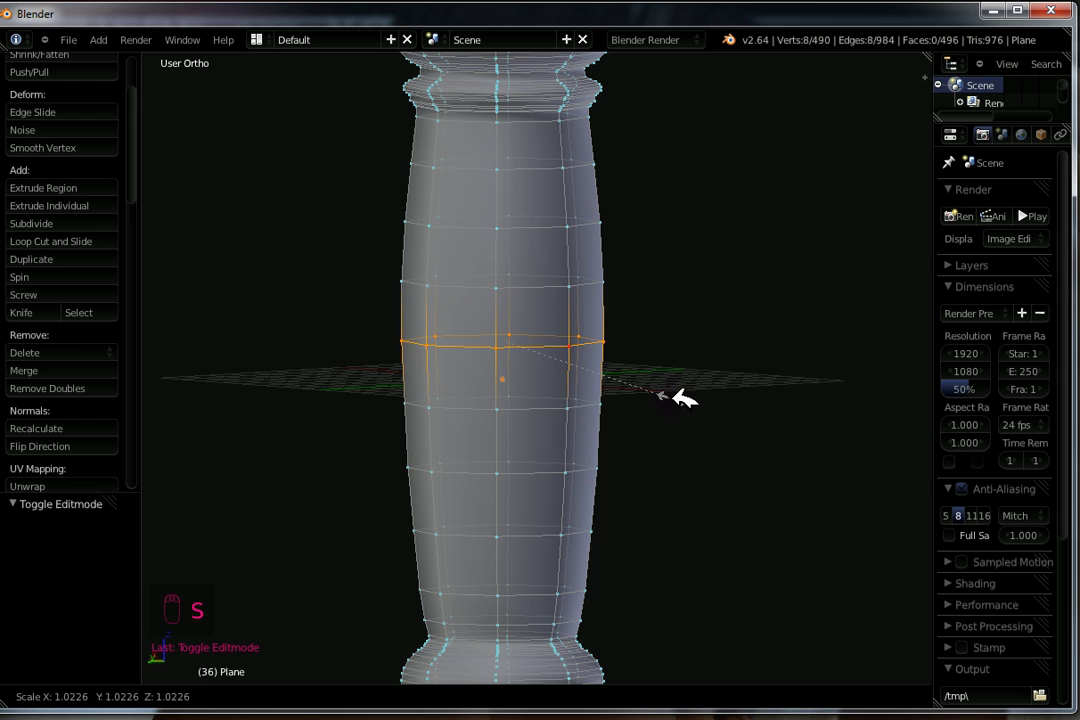
click(672, 398)
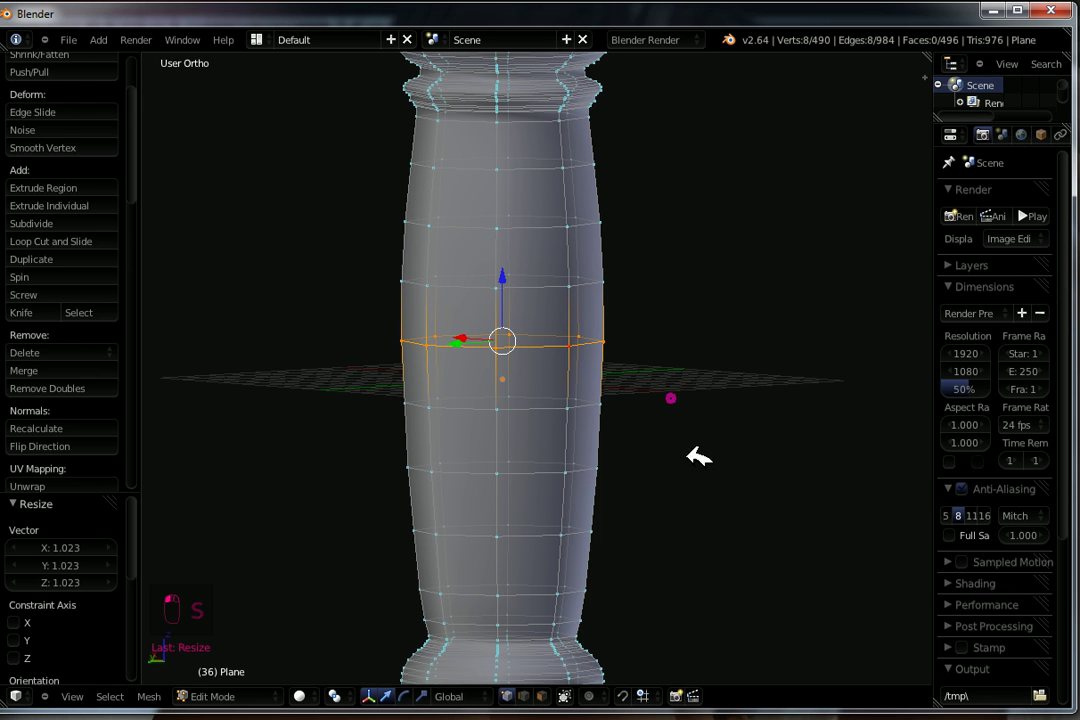
Step: Try to dissolve the edge loop around the widest part of the base bulge, and delete it with the Edge Loop option instead
ctrl+scroll(510, 450, down, 5)
scroll(530, 434, up, 4)
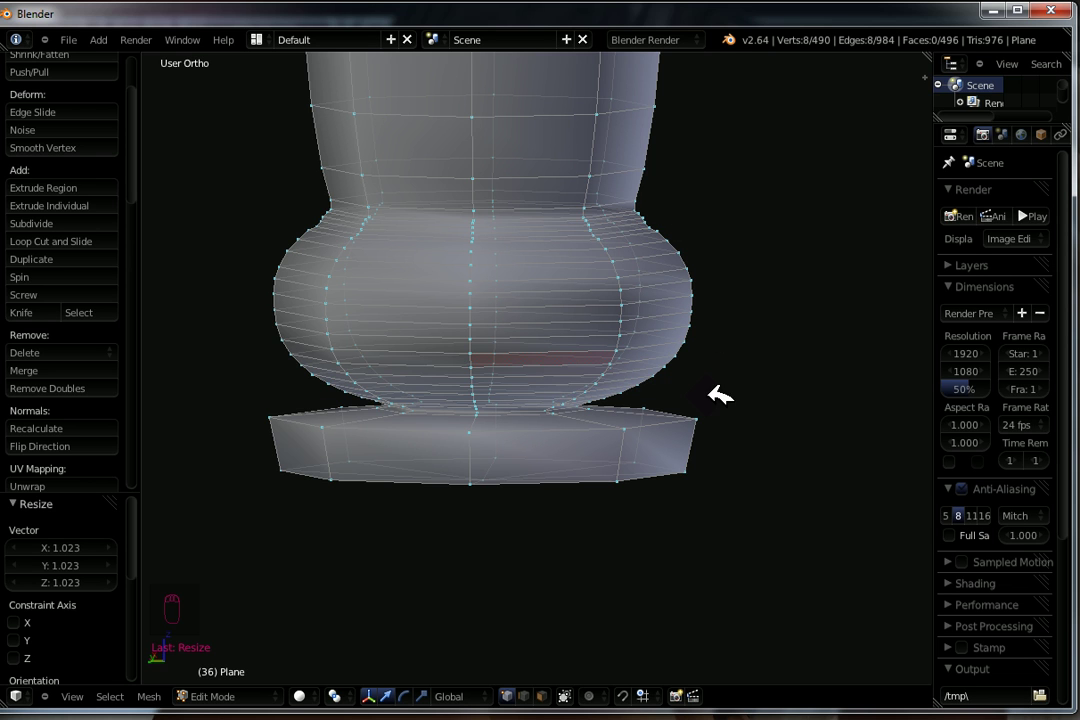
alt+right_click(381, 315)
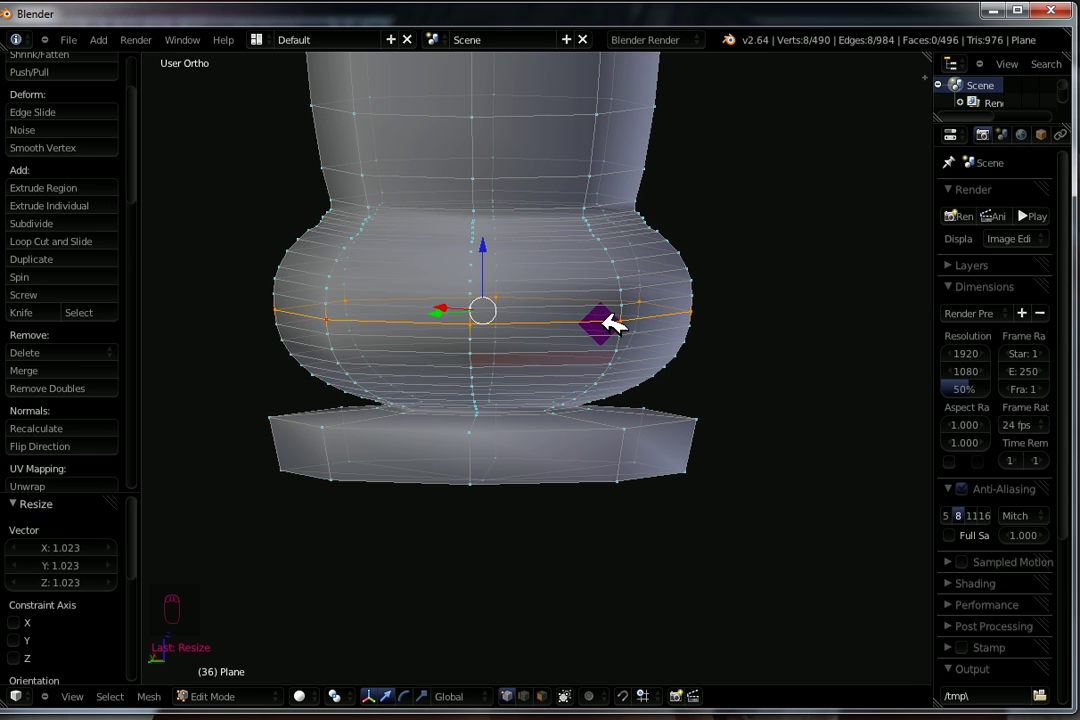
key(Delete)
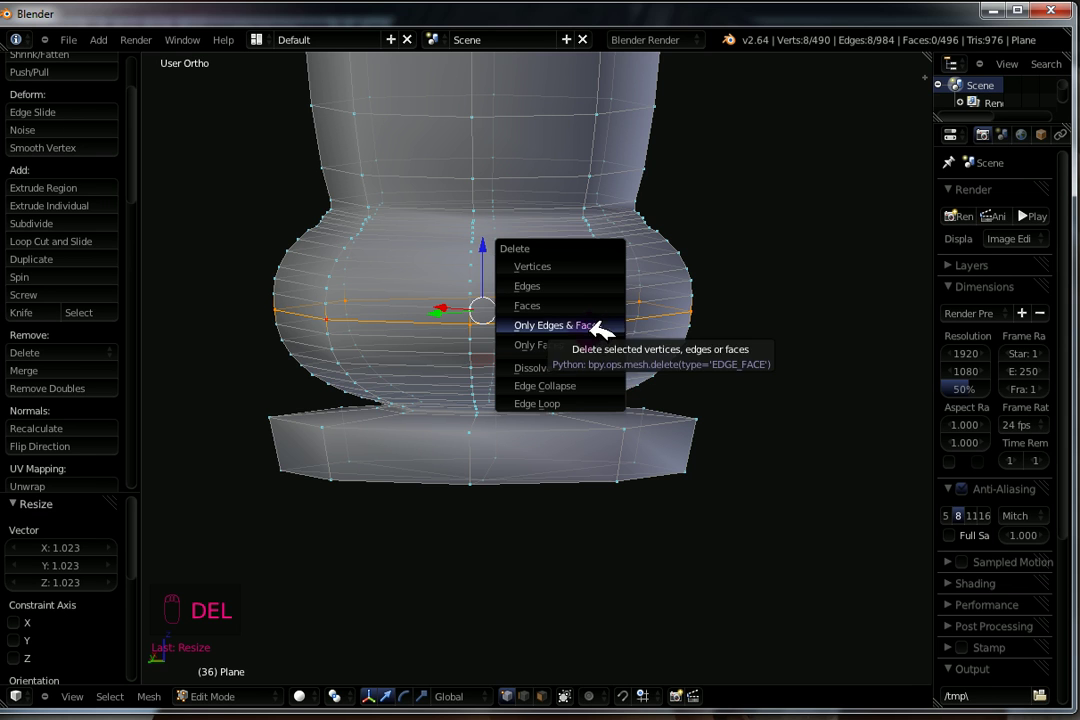
click(528, 367)
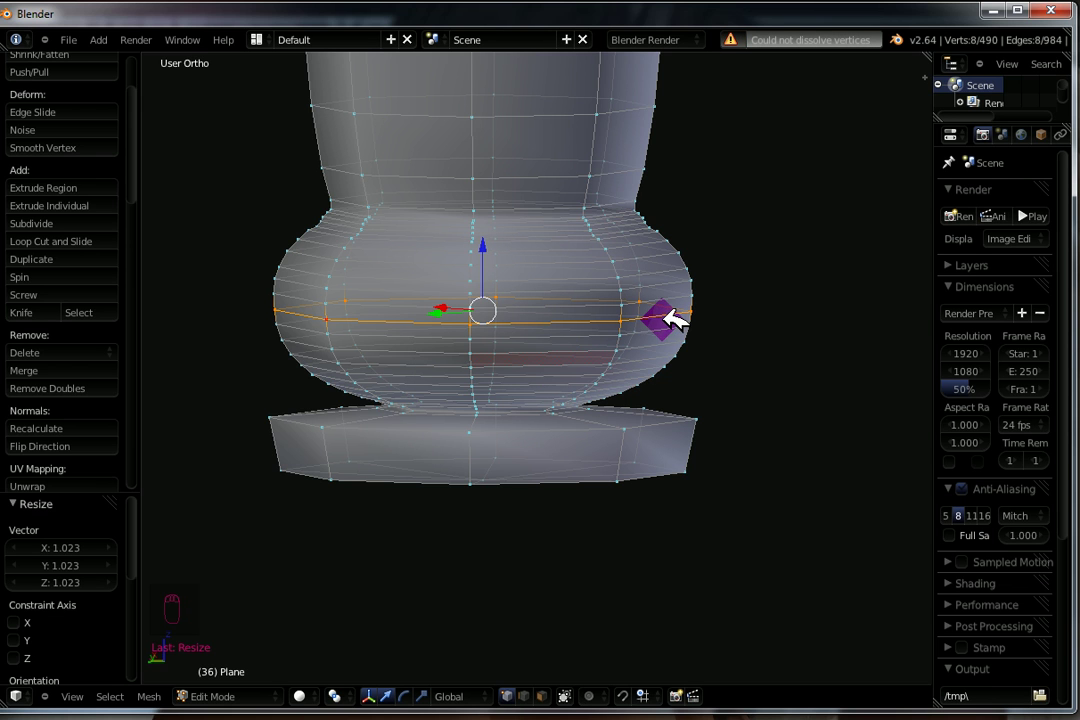
key(Delete)
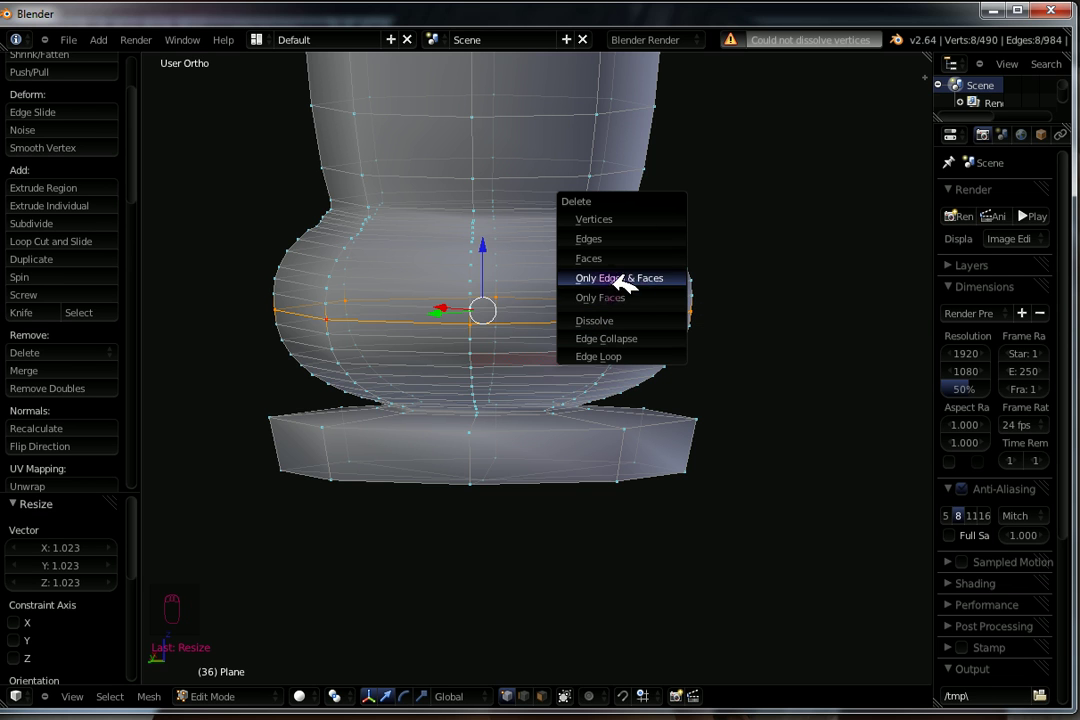
click(603, 358)
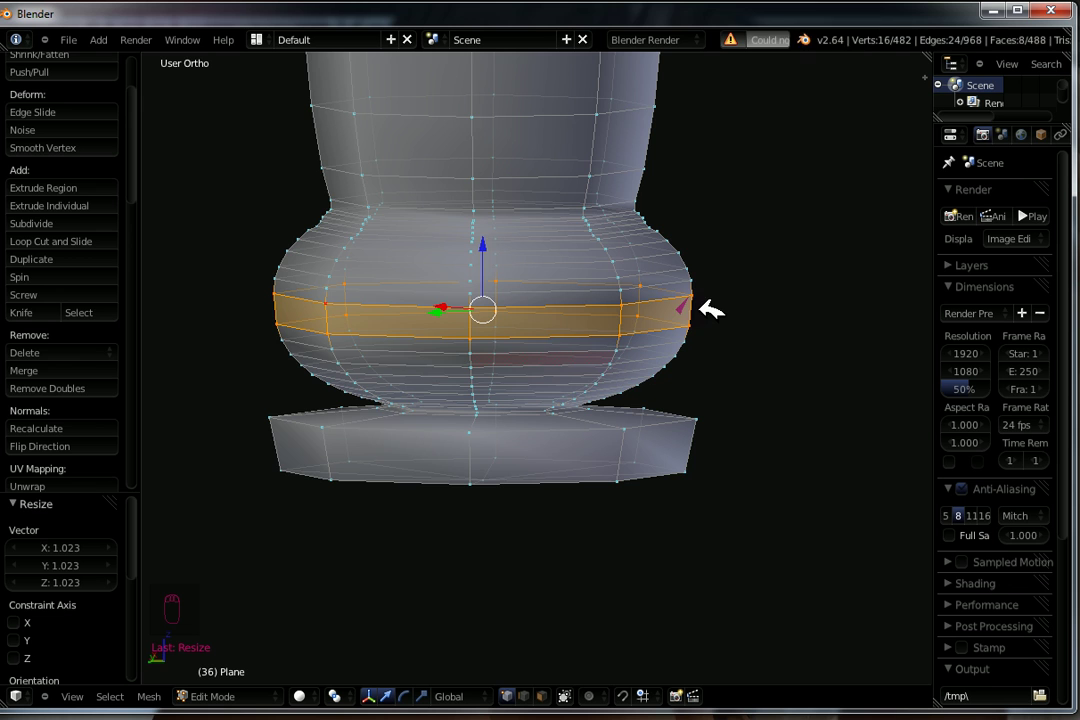
Step: Delete two edge loops from the upper half of the base bulge, one on its curve and one just below the neck
scroll(704, 311, up, 1)
scroll(704, 313, up, 1)
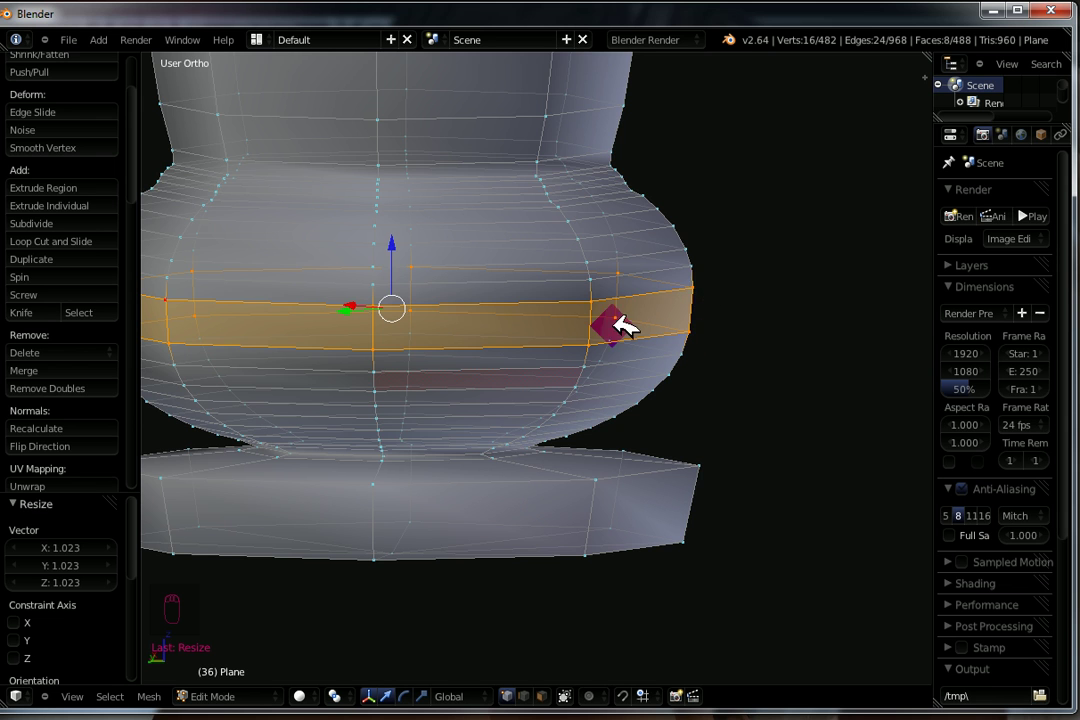
scroll(692, 340, down, 3)
key(a)
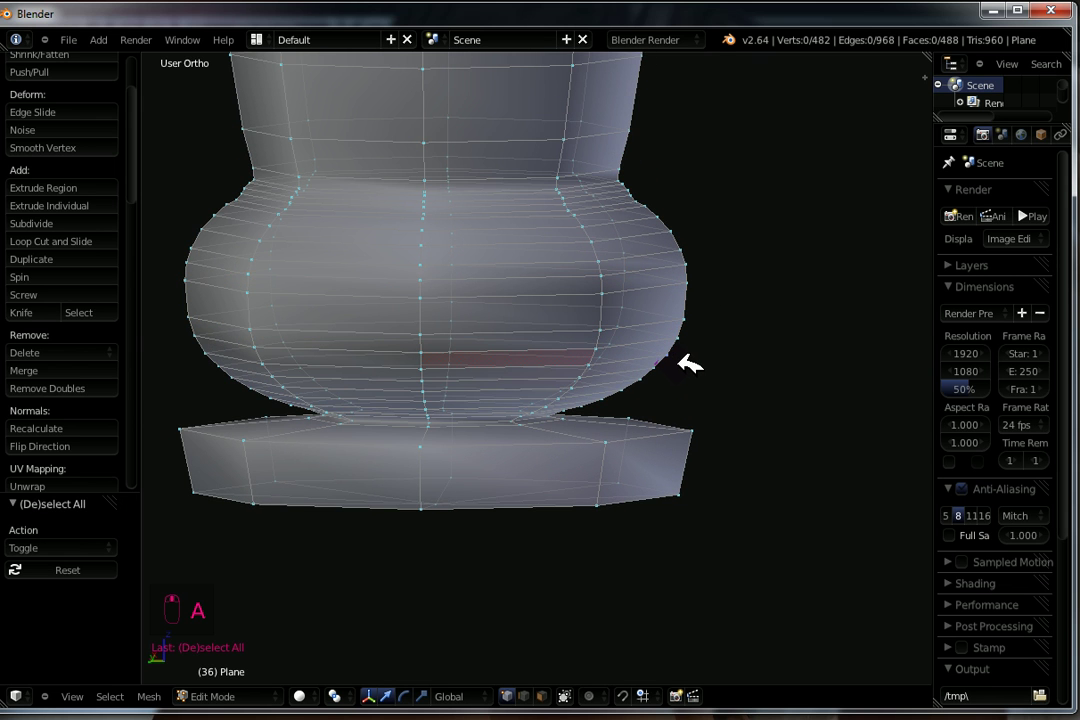
alt+right_click(232, 250)
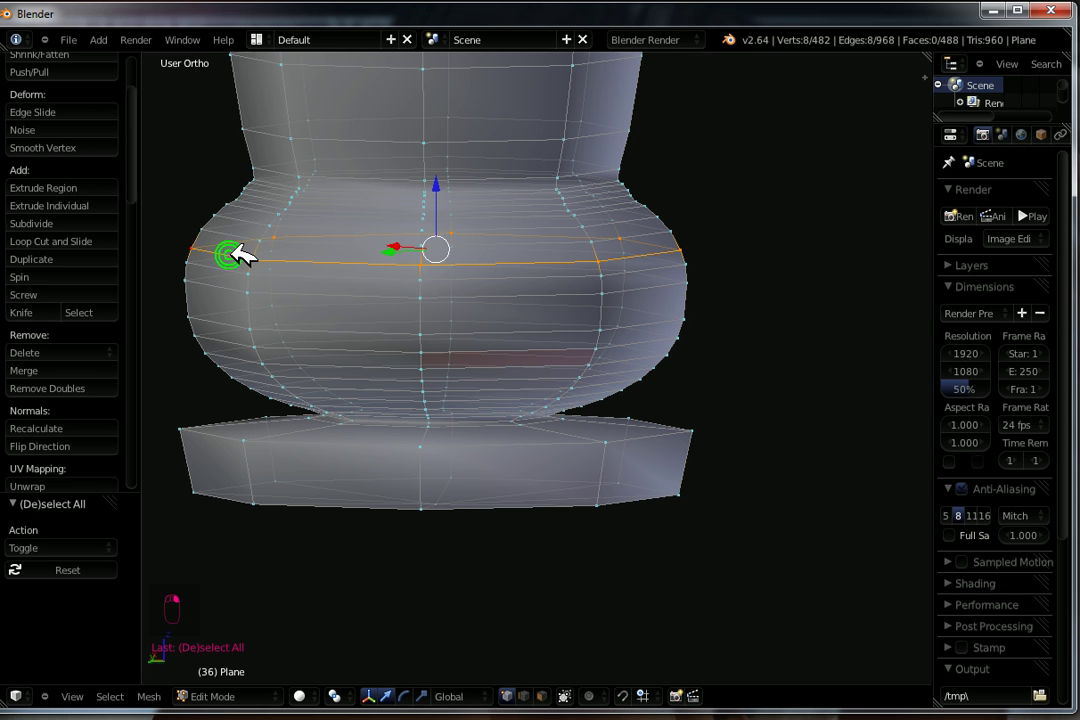
key(Delete)
click(236, 254)
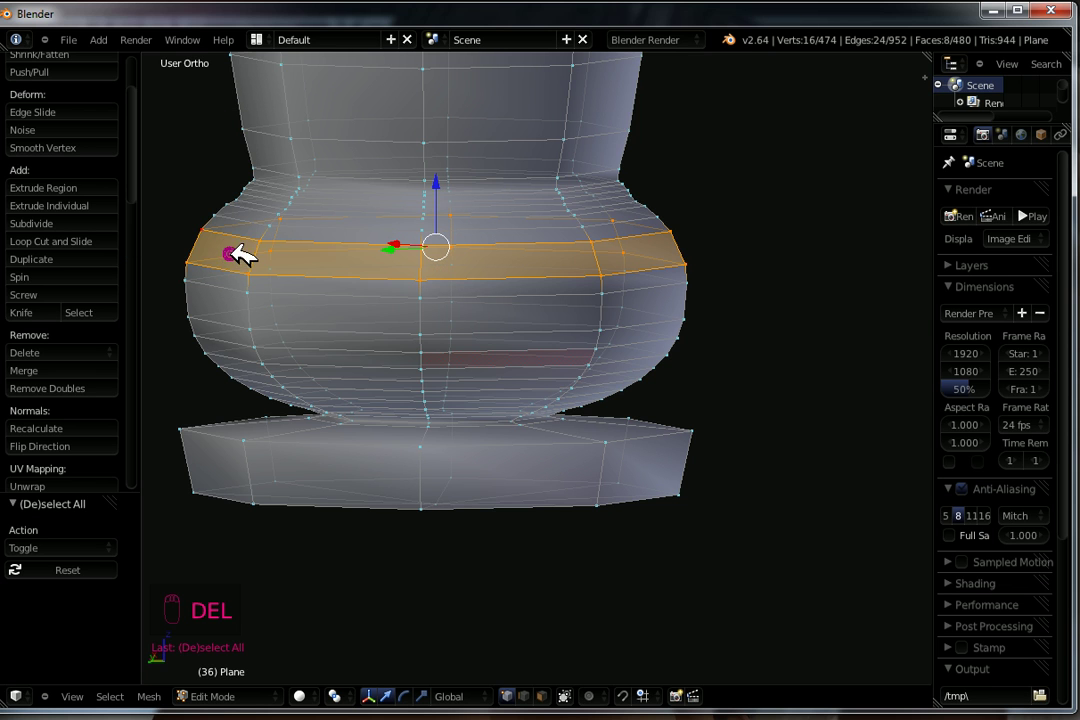
alt+right_click(270, 196)
key(Delete)
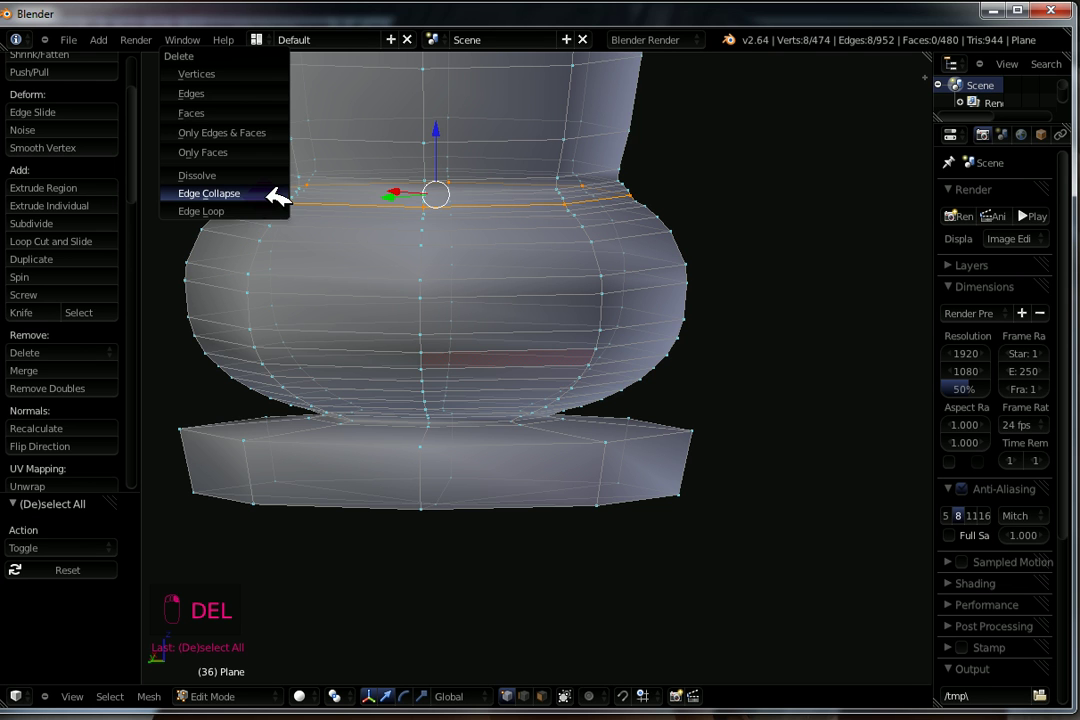
click(238, 214)
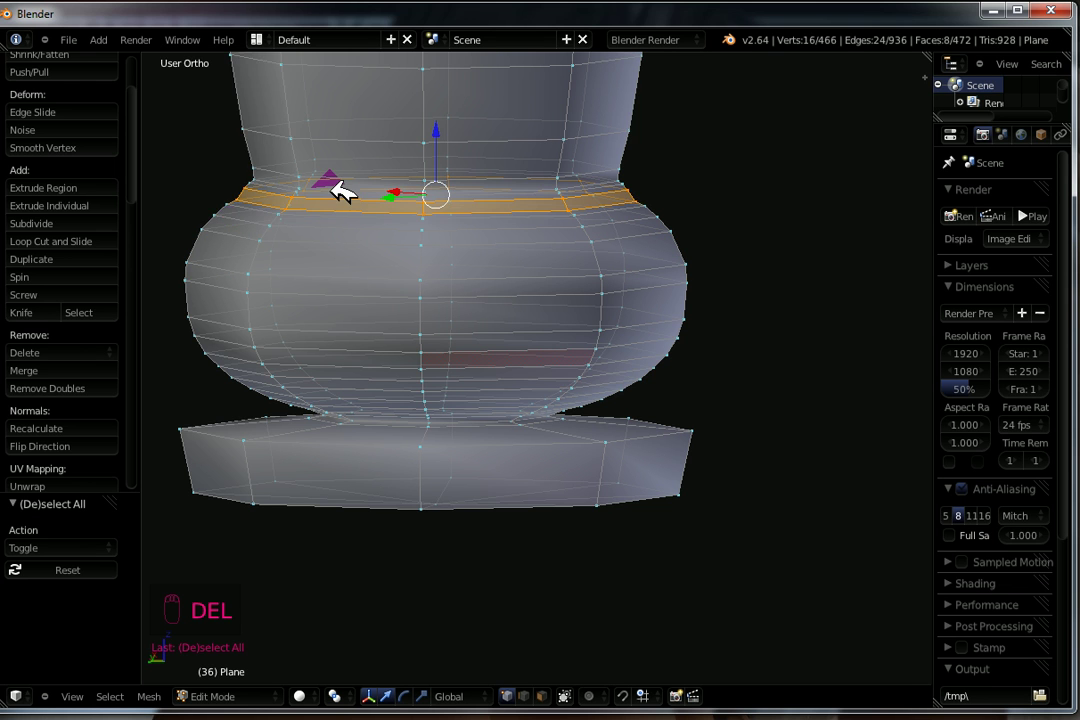
Step: Collapse the edge loop at the neck between shaft and base bulge, undo it, and delete the loop with the Edge Loop option
scroll(345, 190, up, 3)
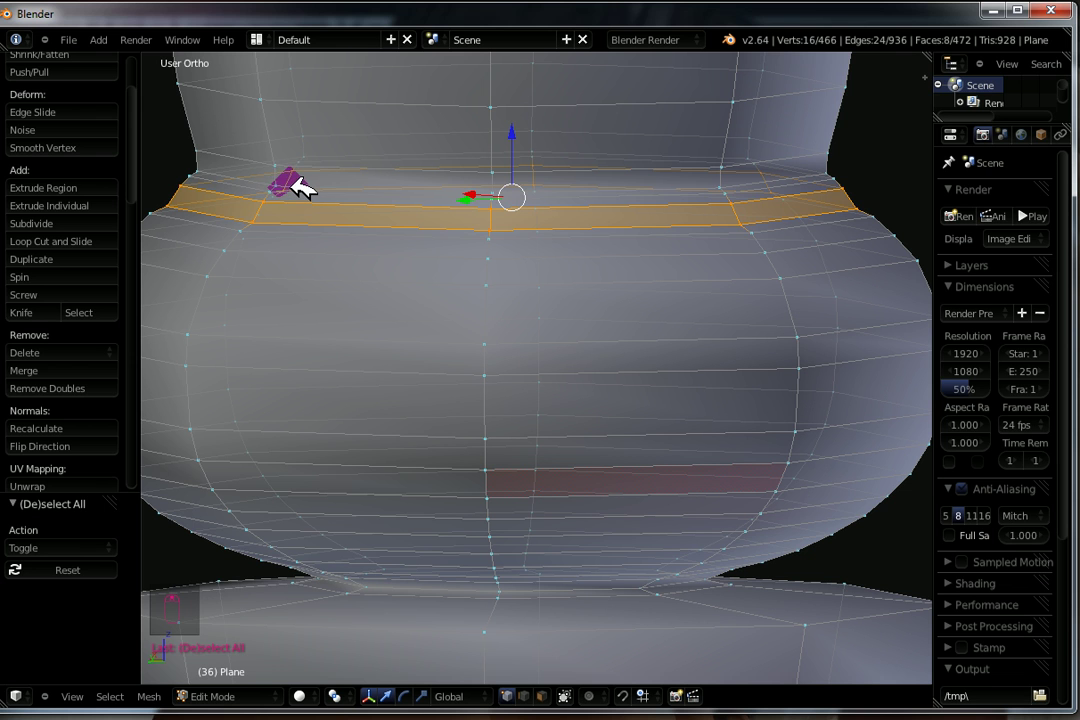
alt+right_click(292, 193)
key(Delete)
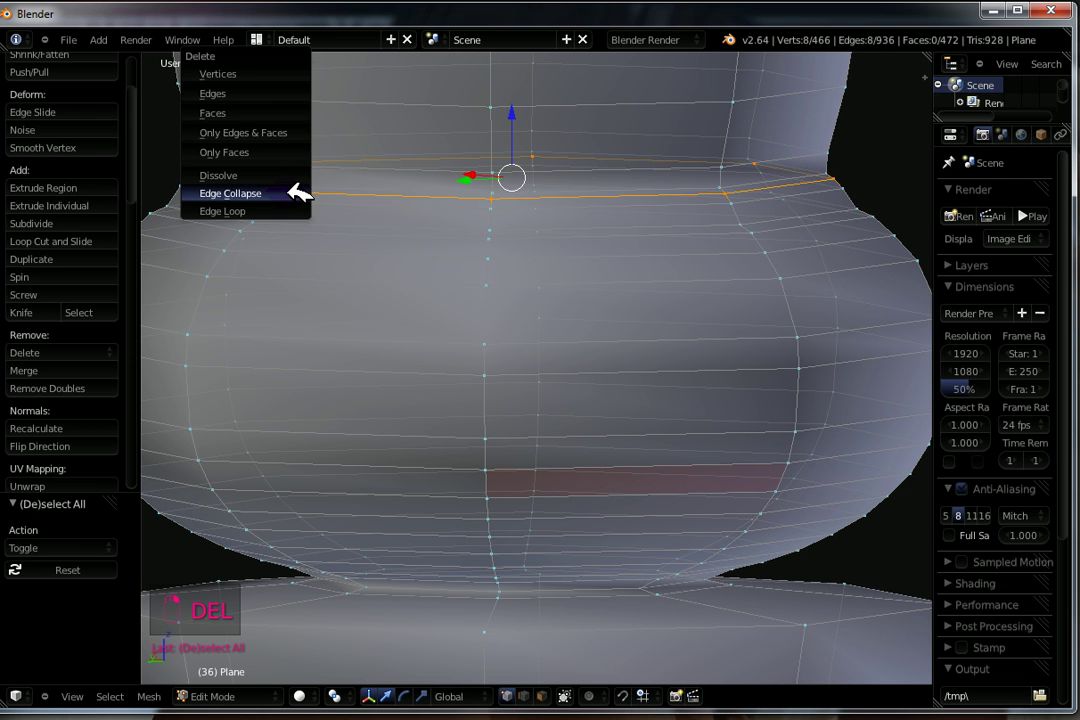
click(298, 193)
middle_drag(330, 239, 306, 232)
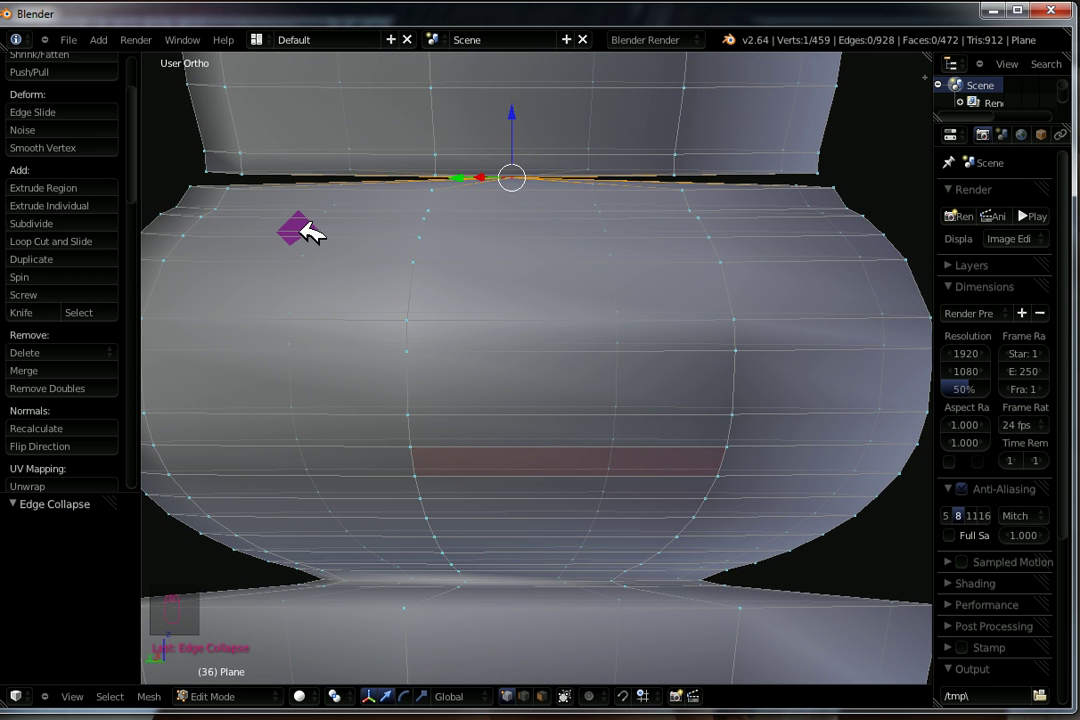
key(ctrl+z)
key(Delete)
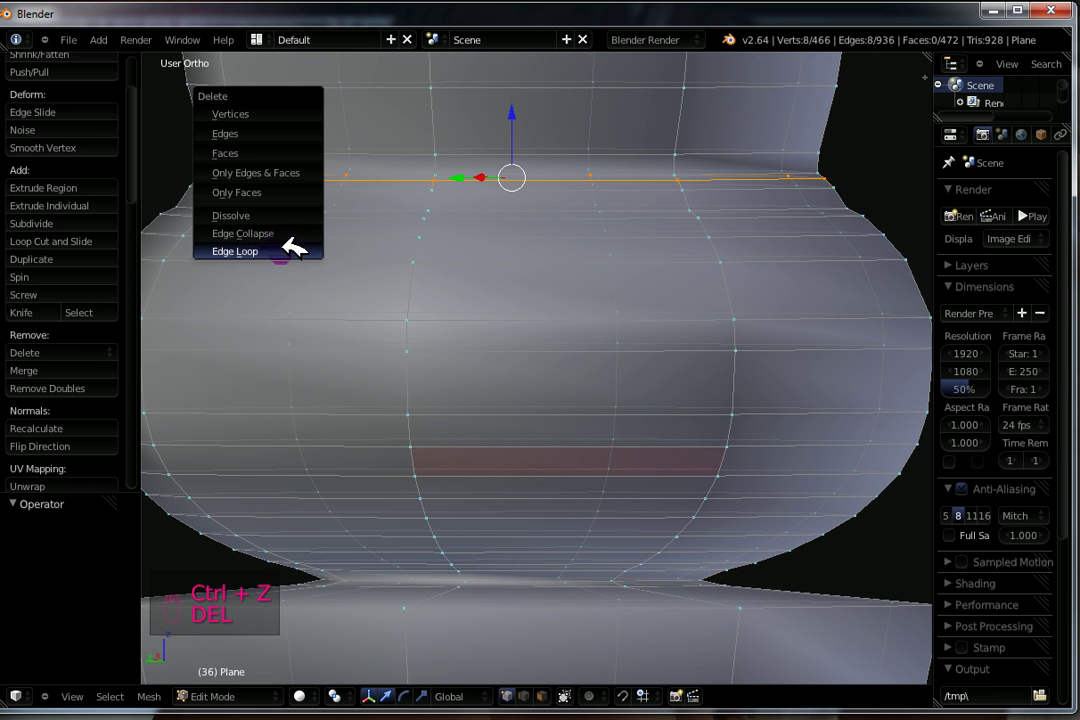
click(252, 250)
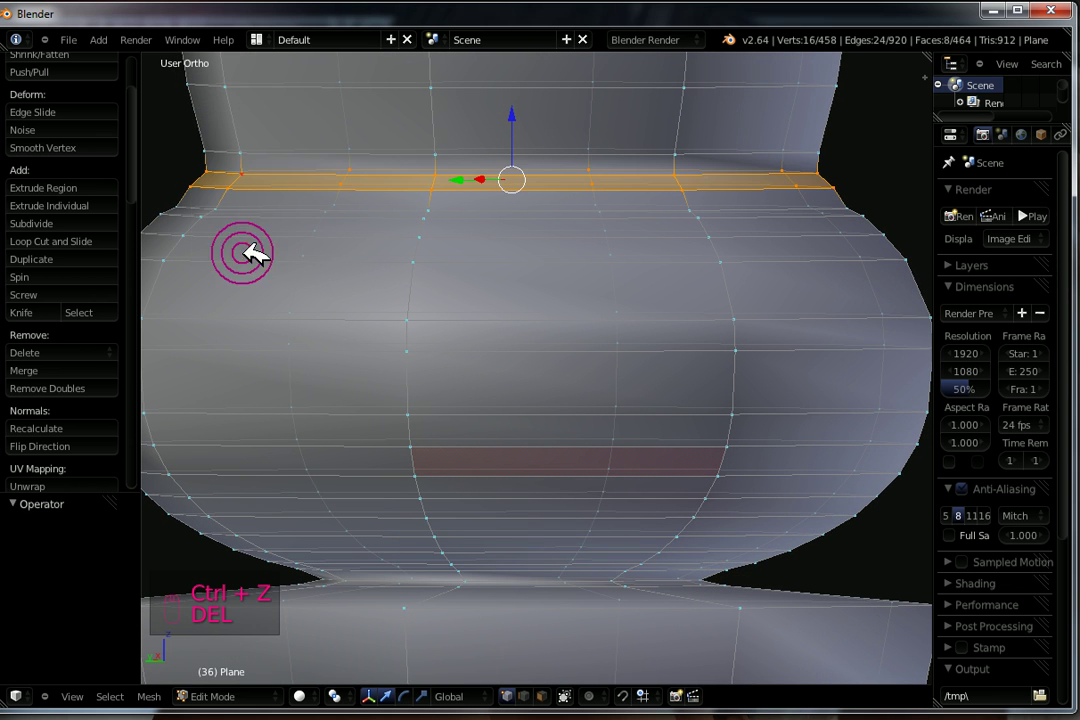
Step: Delete three edge loops from the lower half of the base bulge with the Edge Loop option, the lowest just above the foot plate
scroll(518, 335, down, 5)
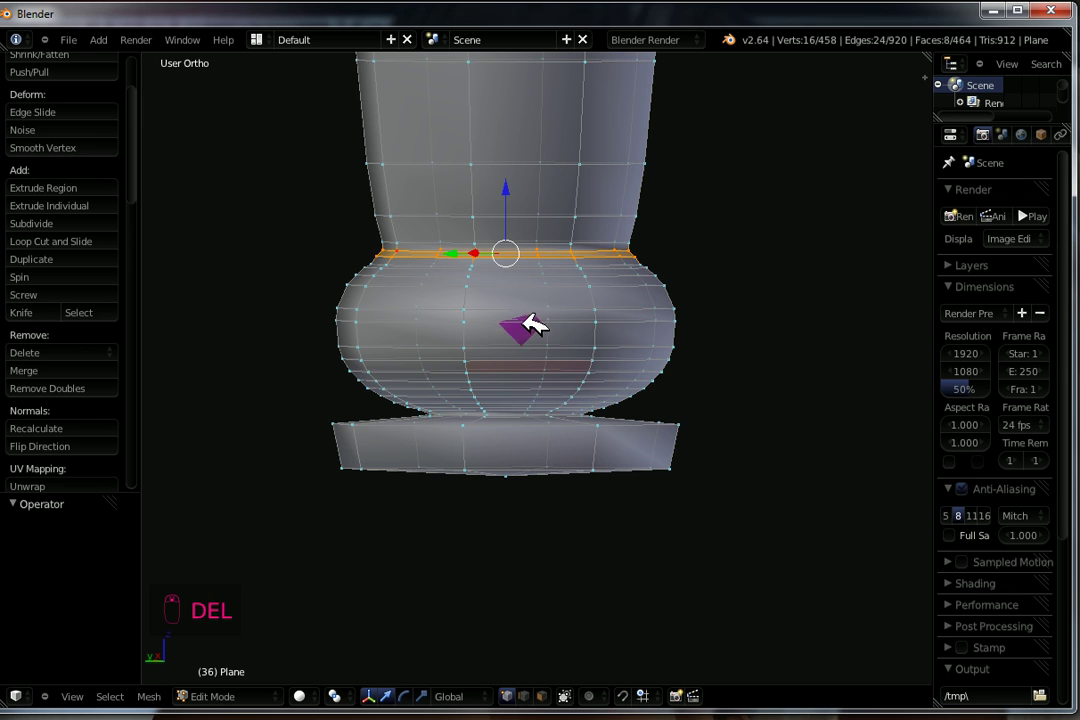
scroll(537, 366, up, 4)
alt+right_click(510, 380)
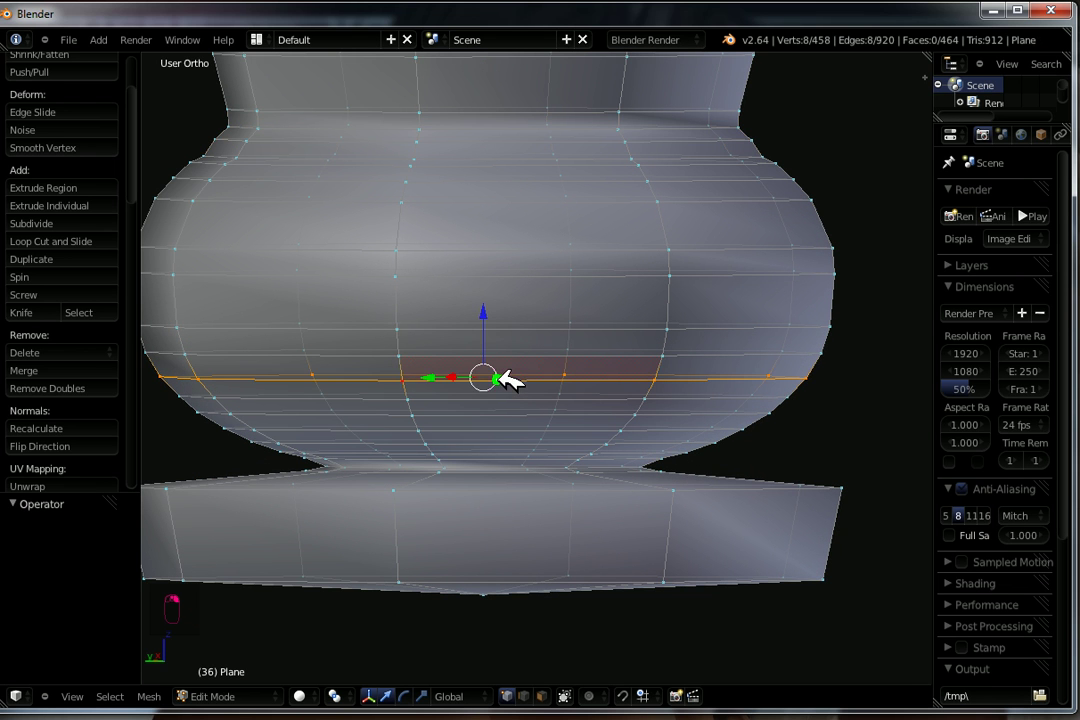
key(Delete)
click(506, 380)
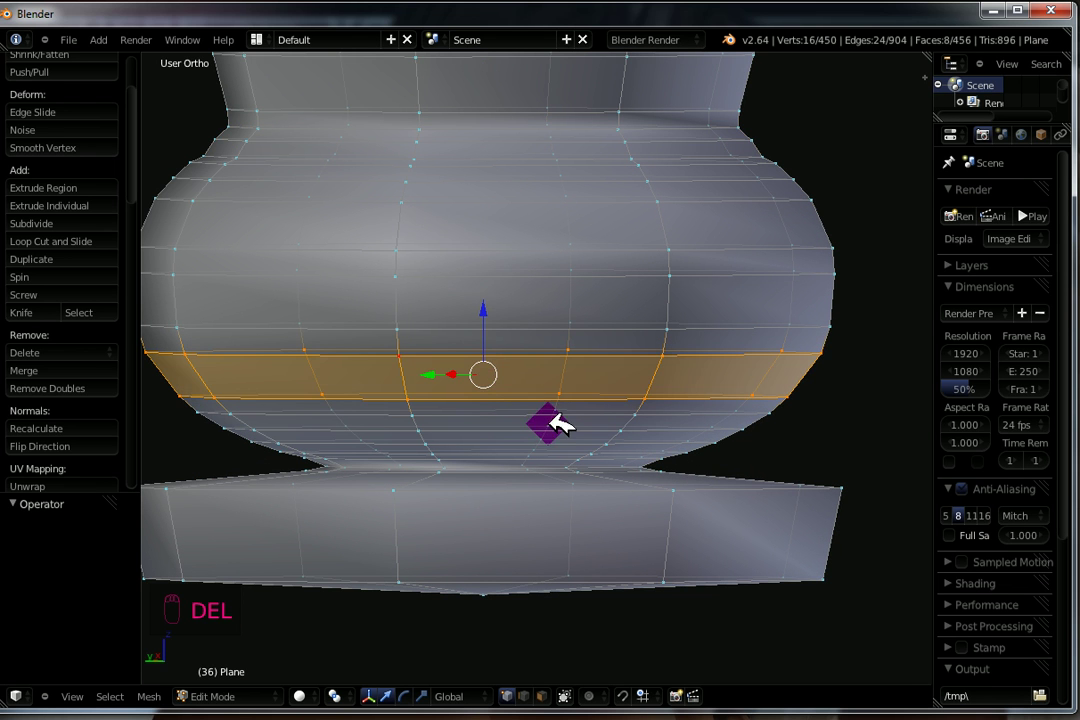
alt+right_click(563, 429)
key(Delete)
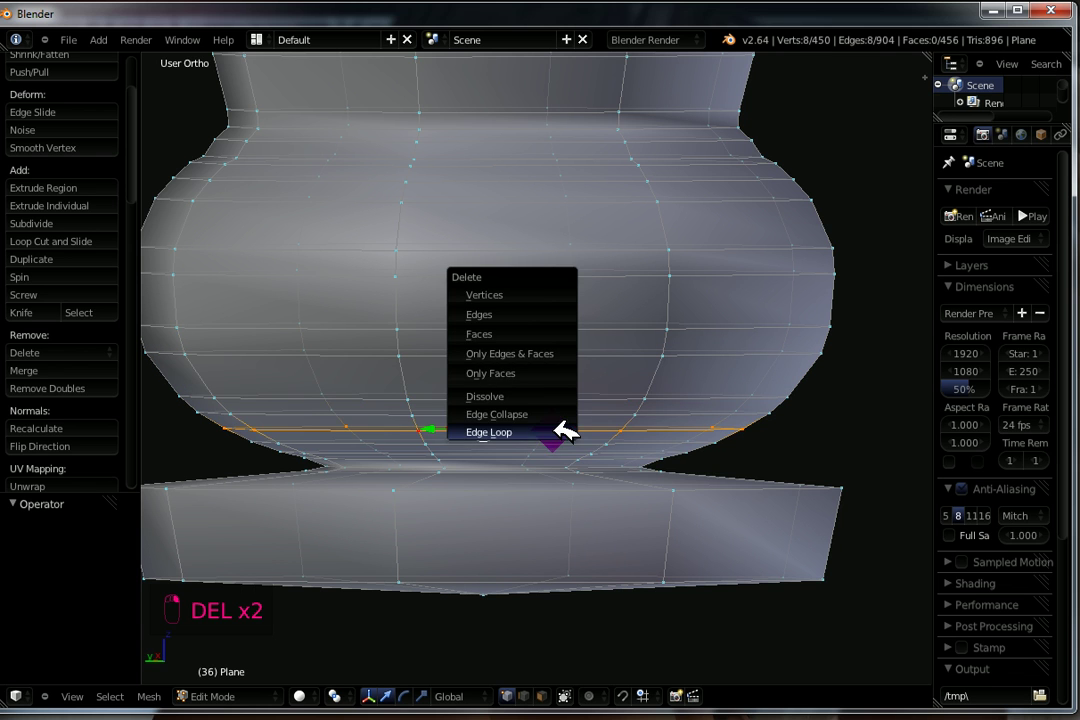
click(563, 431)
alt+right_click(623, 460)
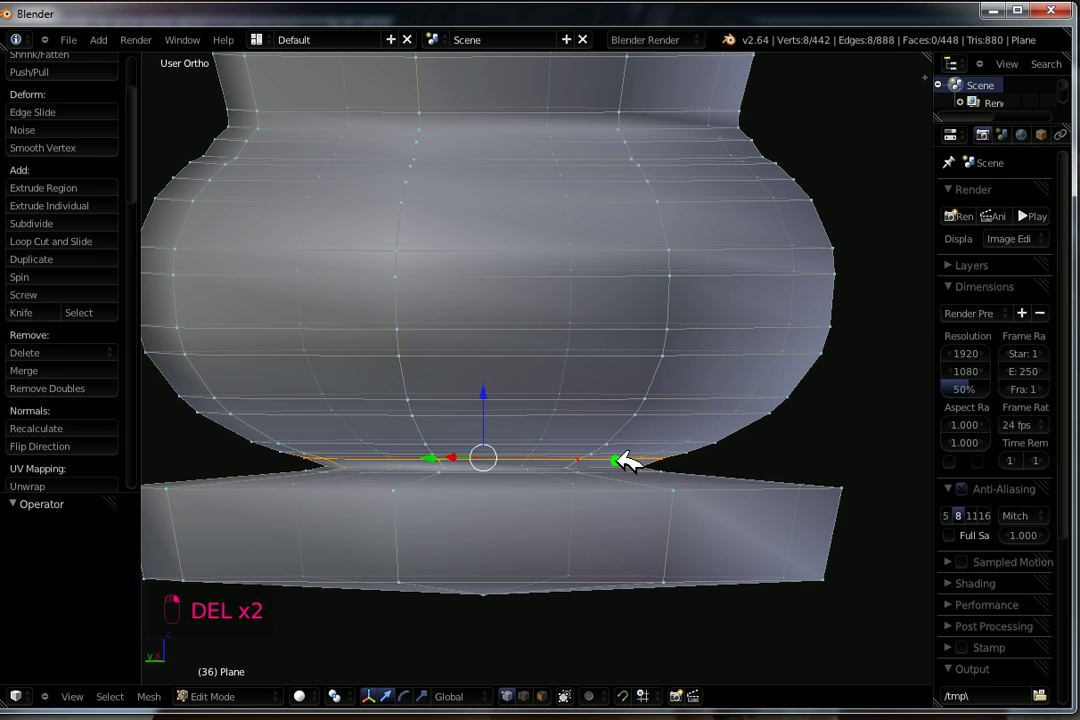
key(Delete)
click(628, 458)
Step: Delete one edge loop on the upper shoulder of the base bulge, just below the neck, with the Edge Loop option
middle_drag(628, 458, 696, 480)
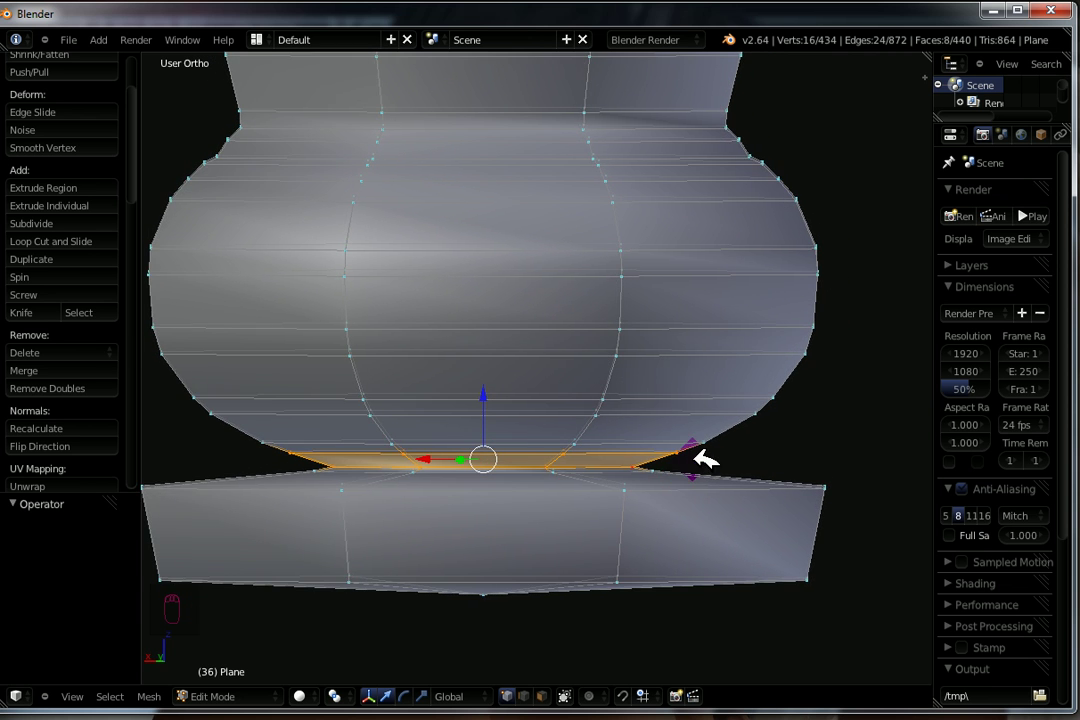
scroll(710, 455, down, 2)
scroll(705, 445, up, 3)
middle_drag(694, 427, 694, 441)
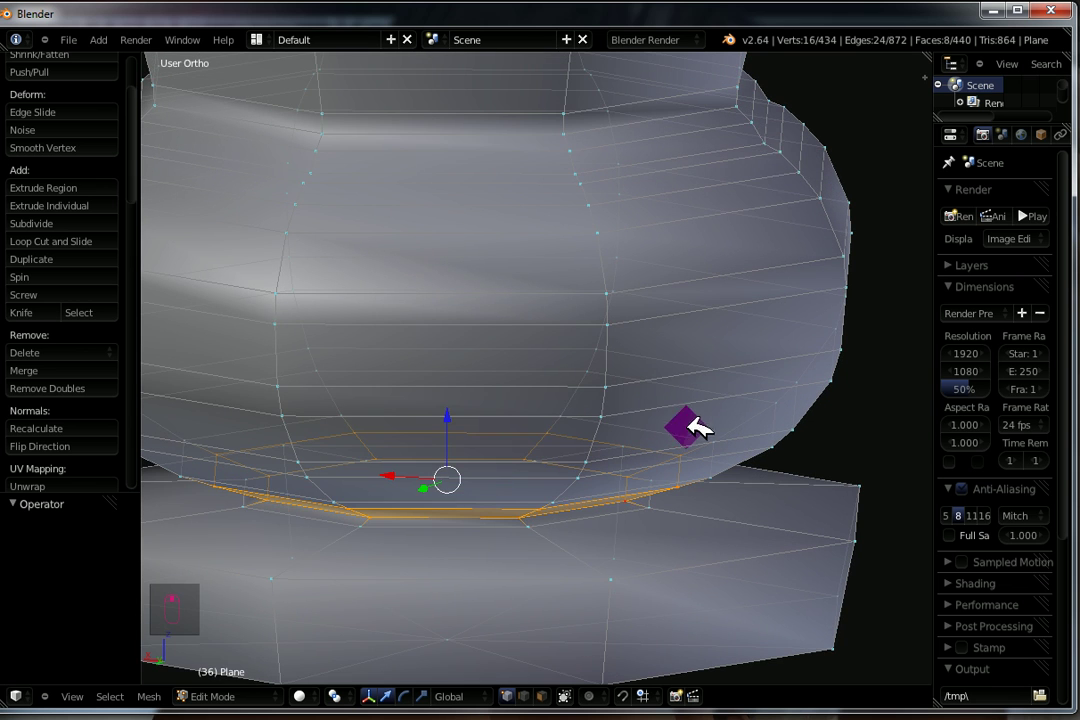
alt+right_click(772, 121)
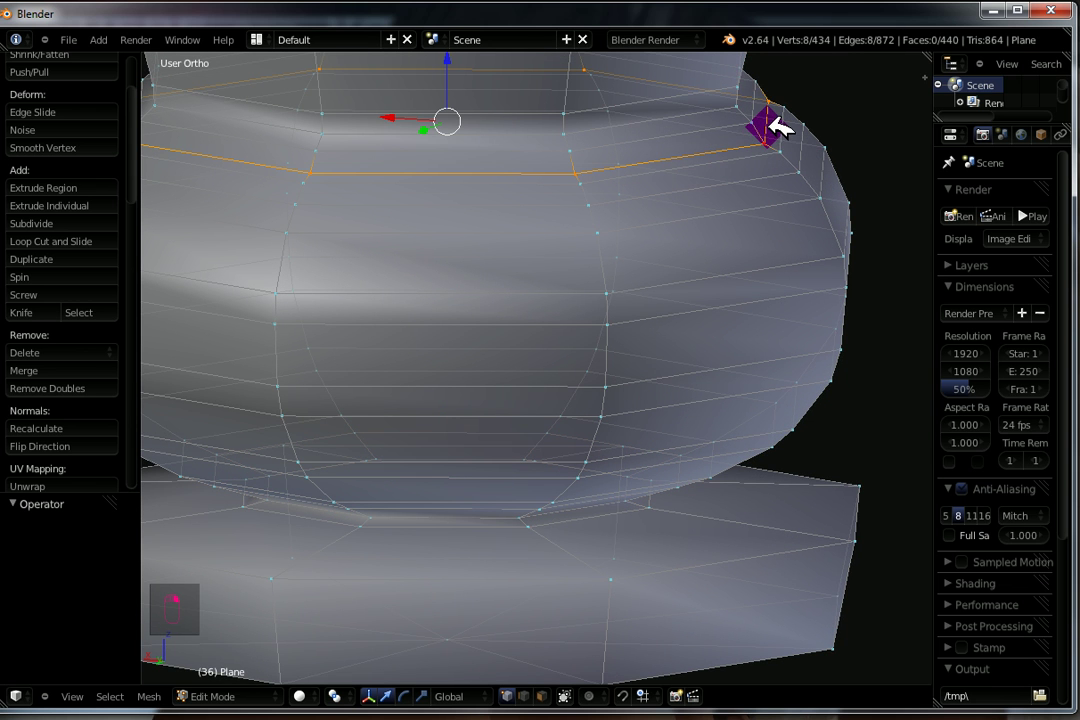
key(Delete)
click(722, 211)
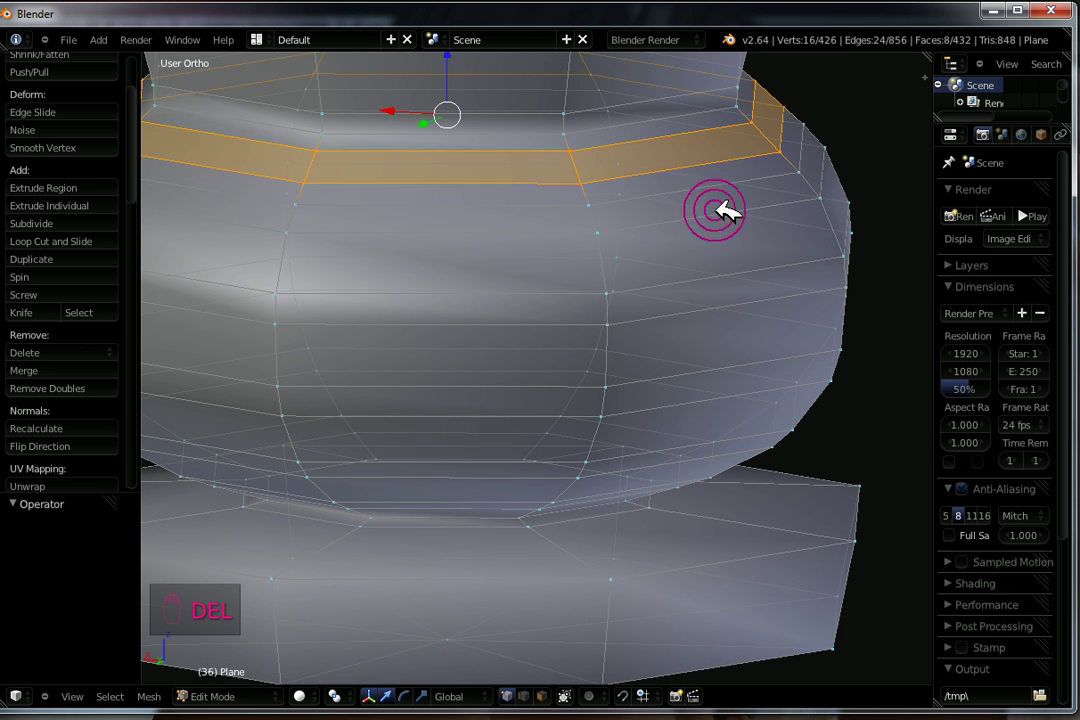
Step: Clear the mesh selection and return to Object Mode to check the shape of the whole column
scroll(700, 250, down, 3)
middle_drag(677, 299, 620, 304)
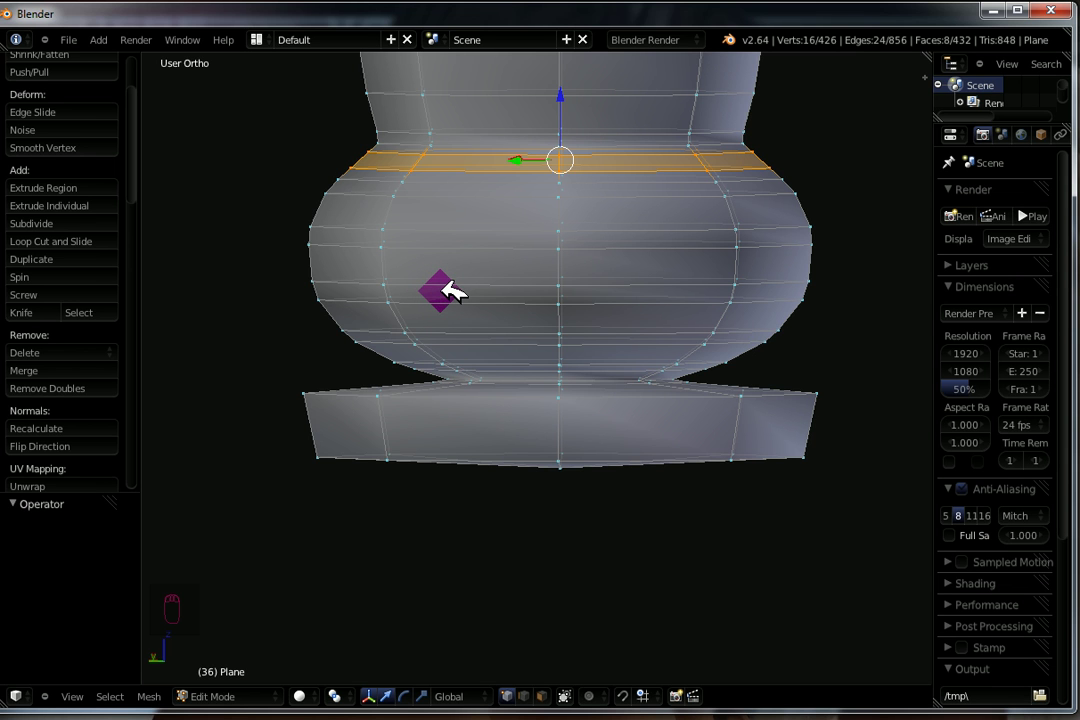
key(a)
key(a)
scroll(530, 268, down, 4)
key(Tab)
scroll(540, 295, down, 2)
scroll(548, 437, down, 2)
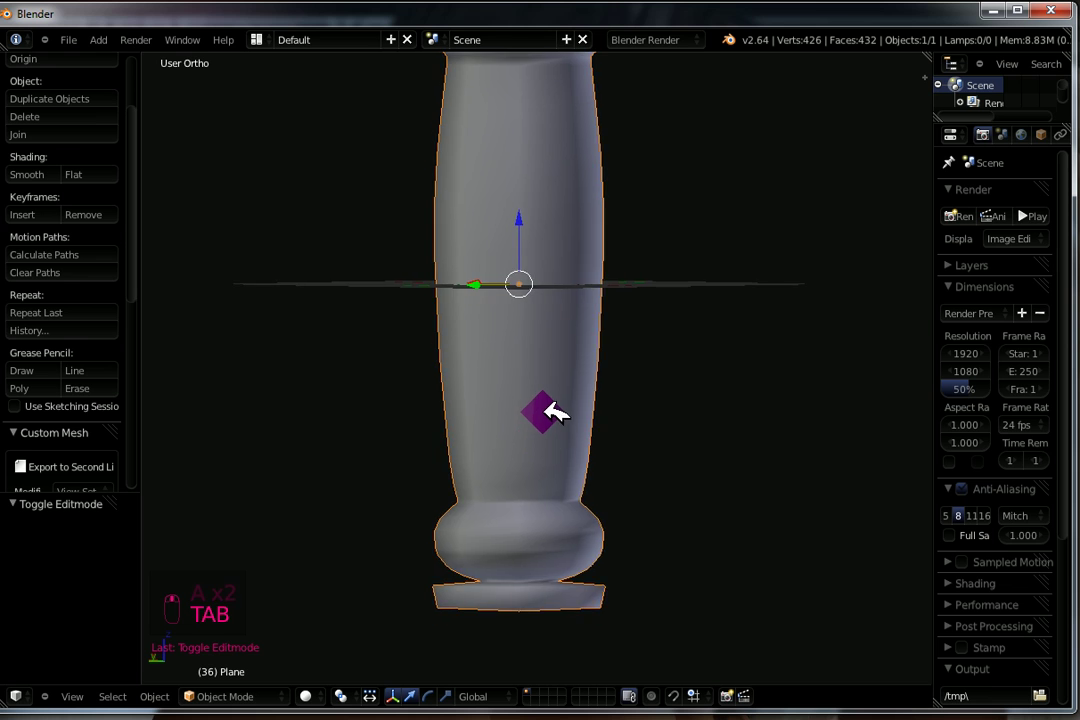
shift+middle_drag(559, 289, 554, 313)
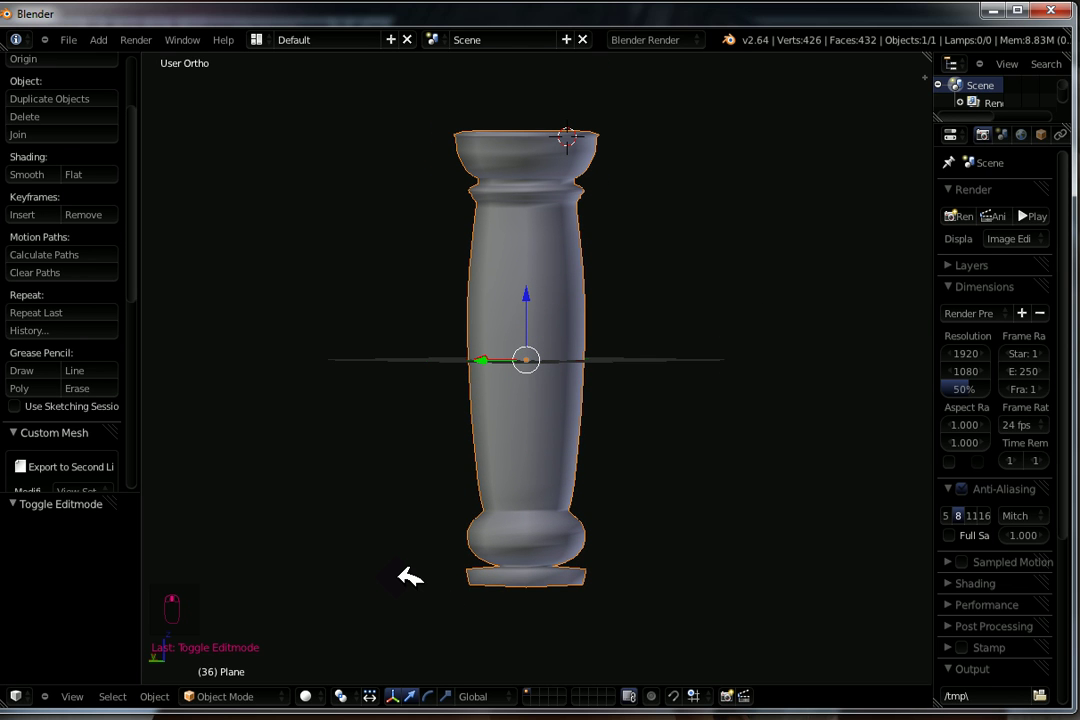